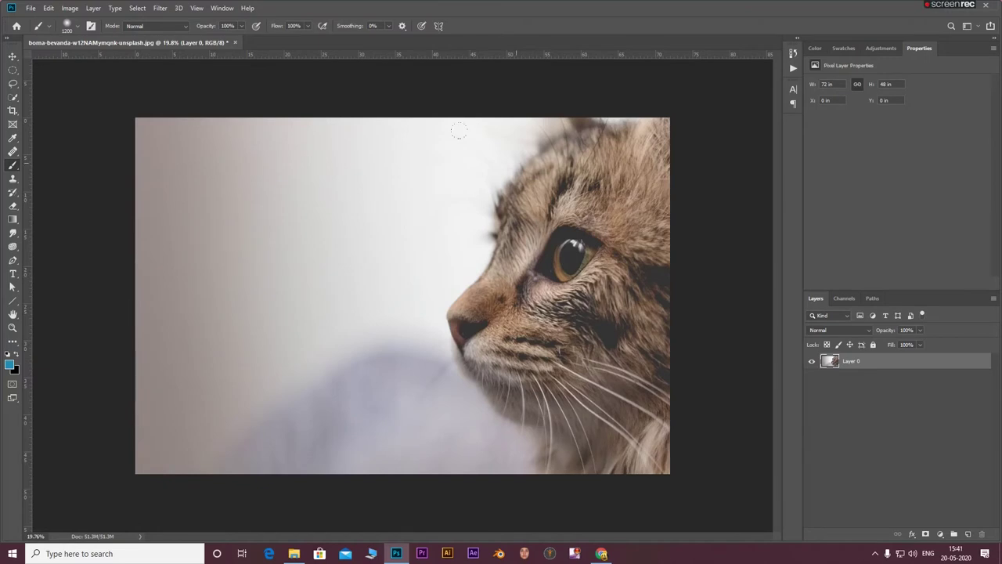
Open the blue butterfly painting from File Explorer as a second Photoshop document.
click(293, 554)
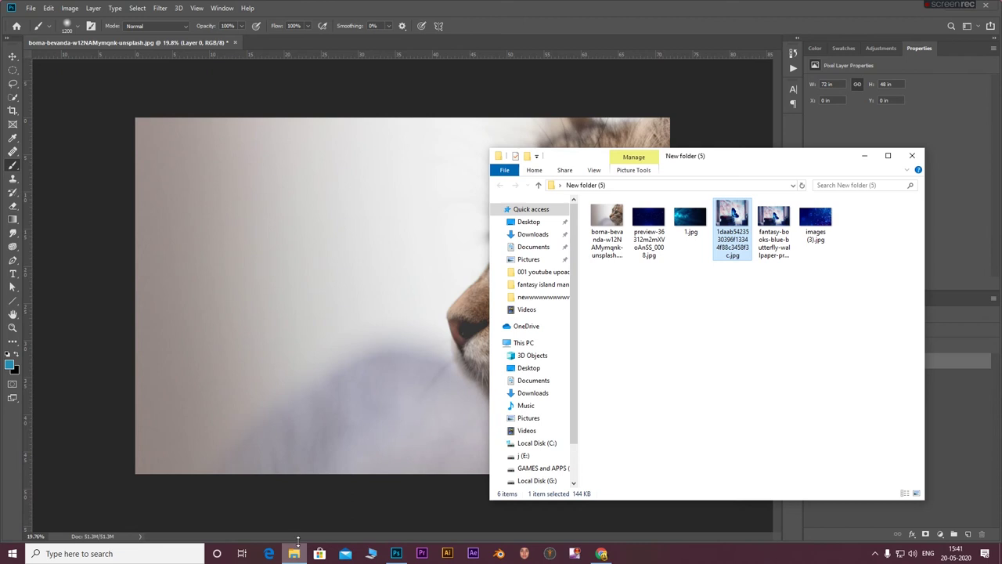
drag(732, 219, 349, 36)
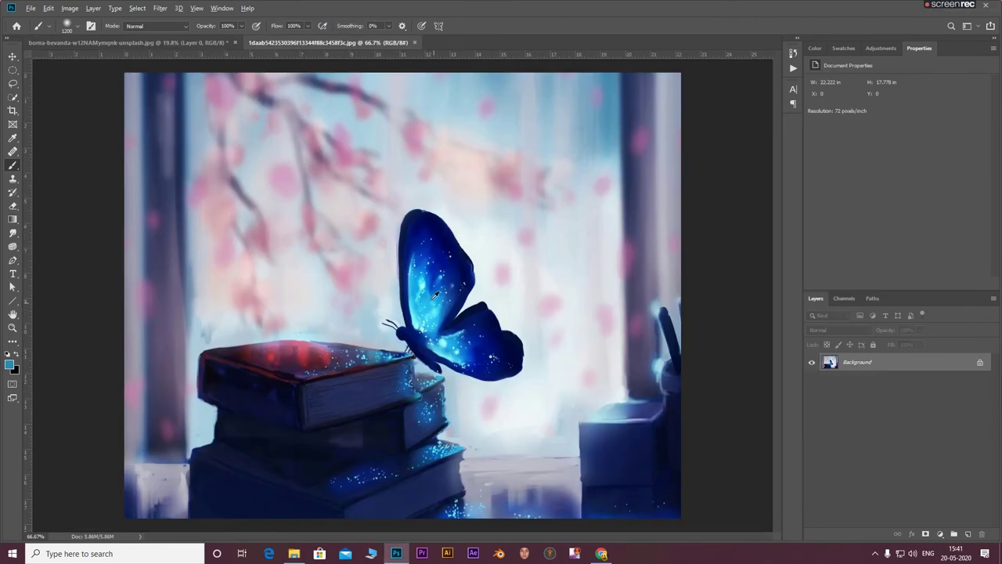
scroll(481, 299, up, 3)
Quick-select the butterfly's wings and body, then zoom in.
scroll(409, 269, up, 2)
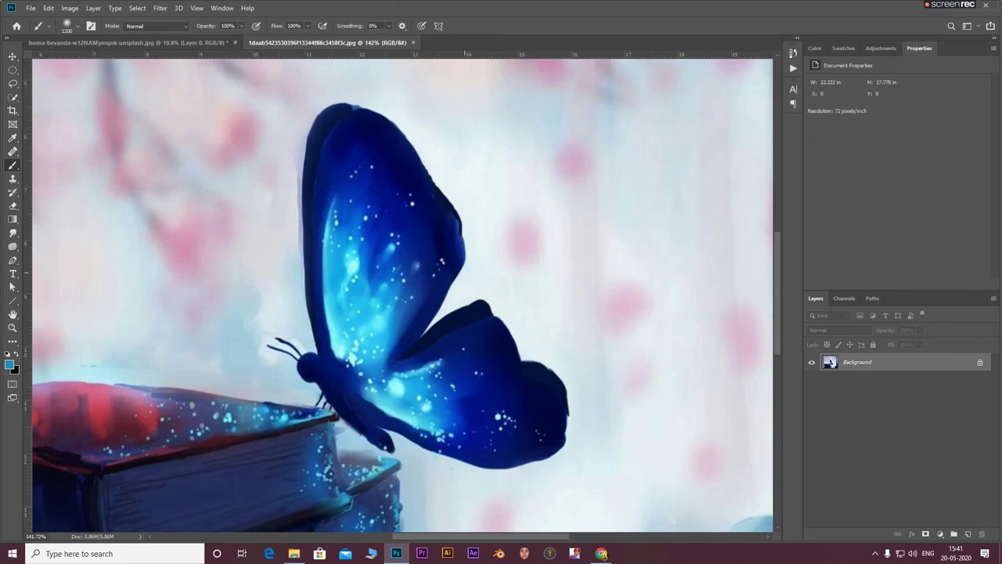
key(w)
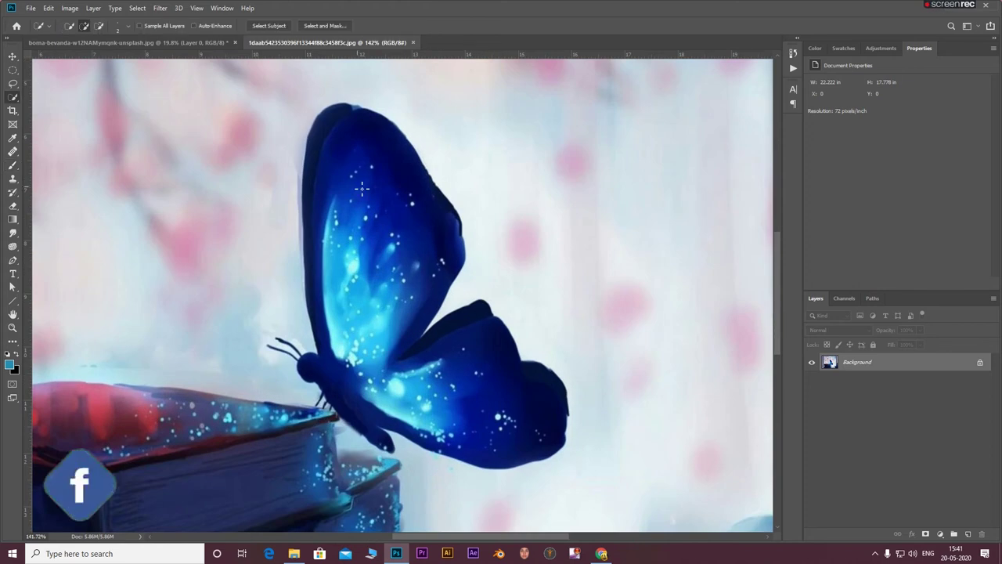
drag(357, 129, 380, 370)
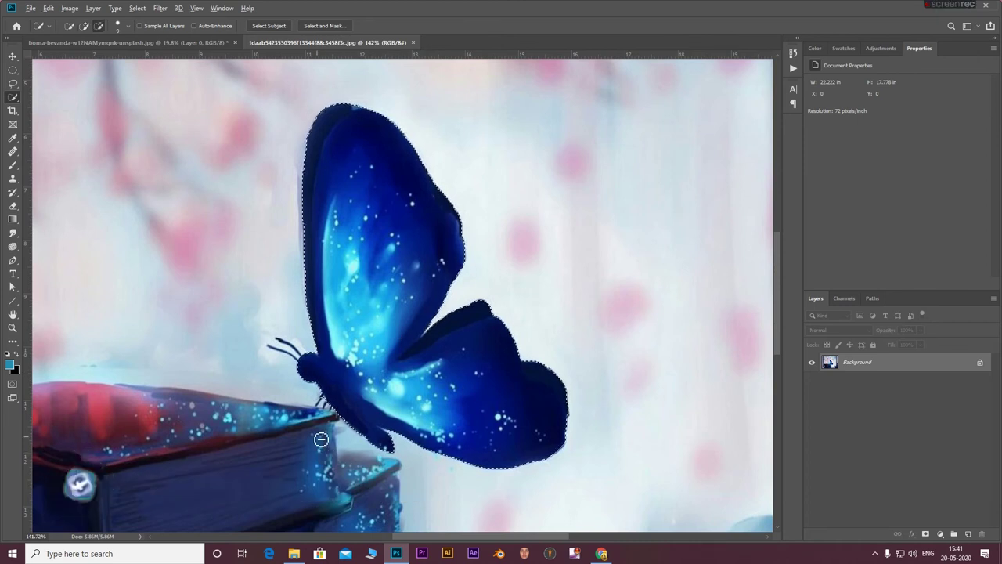
scroll(266, 336, up, 3)
scroll(261, 280, up, 2)
scroll(370, 331, up, 2)
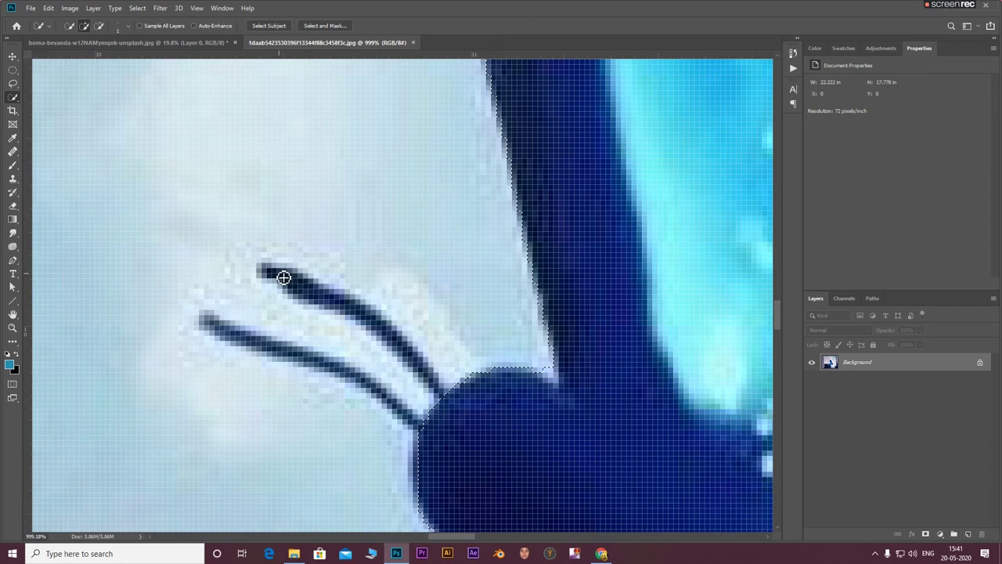
Add the upper and lower antennae to the butterfly selection.
mouse_move(278, 275)
mouse_down()
mouse_move(376, 331)
mouse_move(435, 383)
mouse_up()
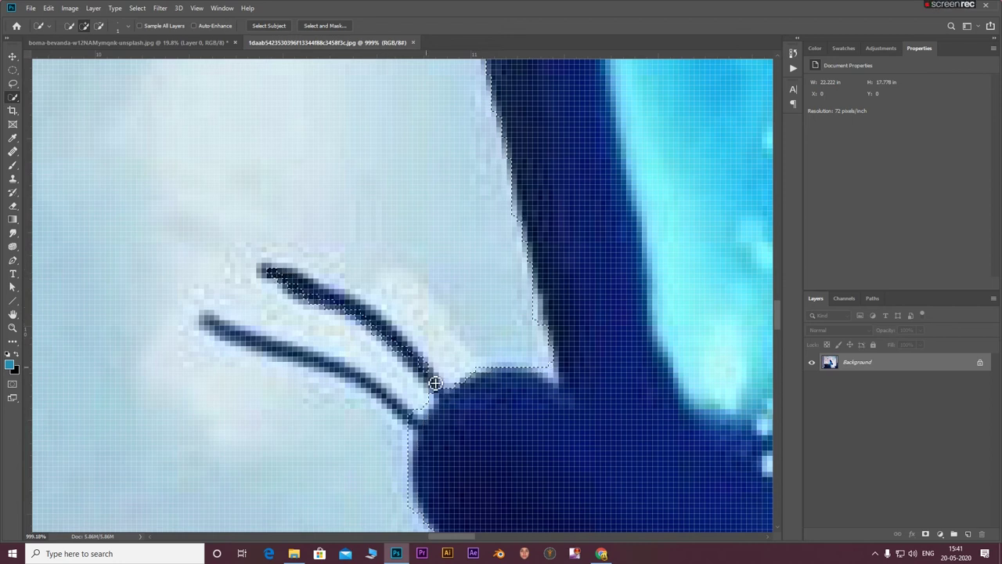
mouse_move(213, 327)
mouse_down()
mouse_move(357, 387)
mouse_move(417, 427)
mouse_up()
drag(332, 288, 309, 292)
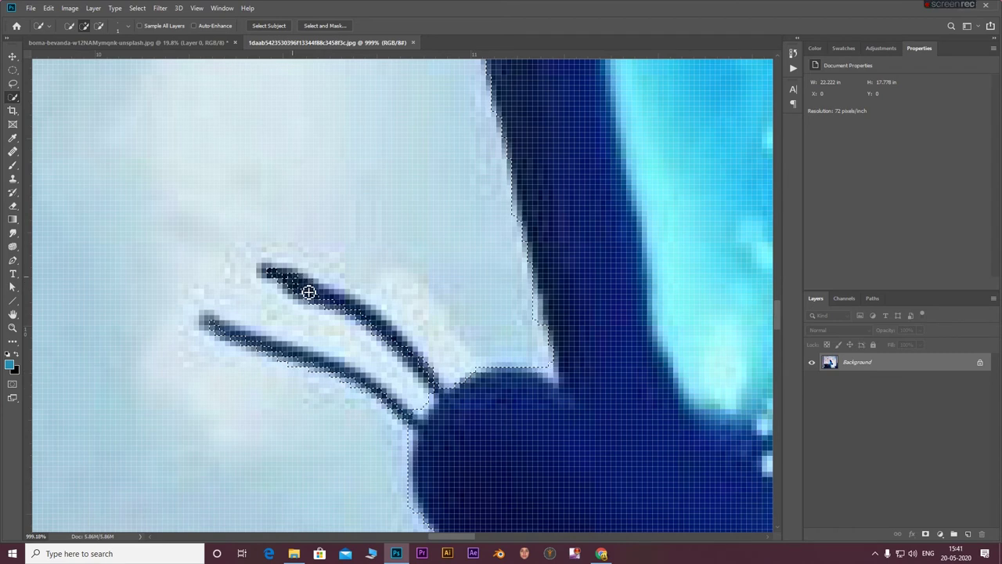
mouse_move(359, 312)
mouse_down()
mouse_move(421, 367)
mouse_move(382, 332)
mouse_up()
drag(330, 304, 331, 311)
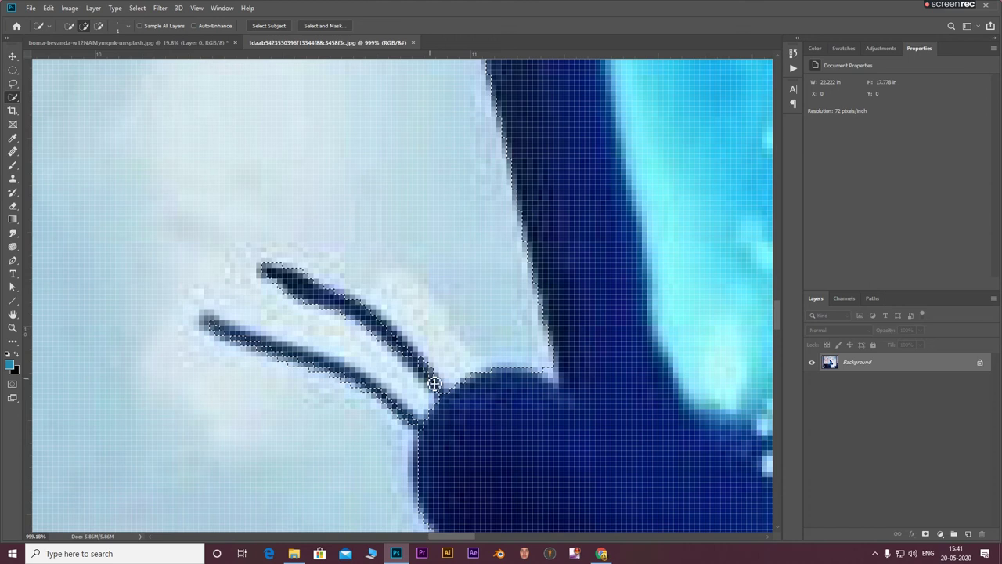
mouse_move(285, 353)
mouse_down()
mouse_move(251, 346)
mouse_move(307, 360)
mouse_move(248, 340)
mouse_up()
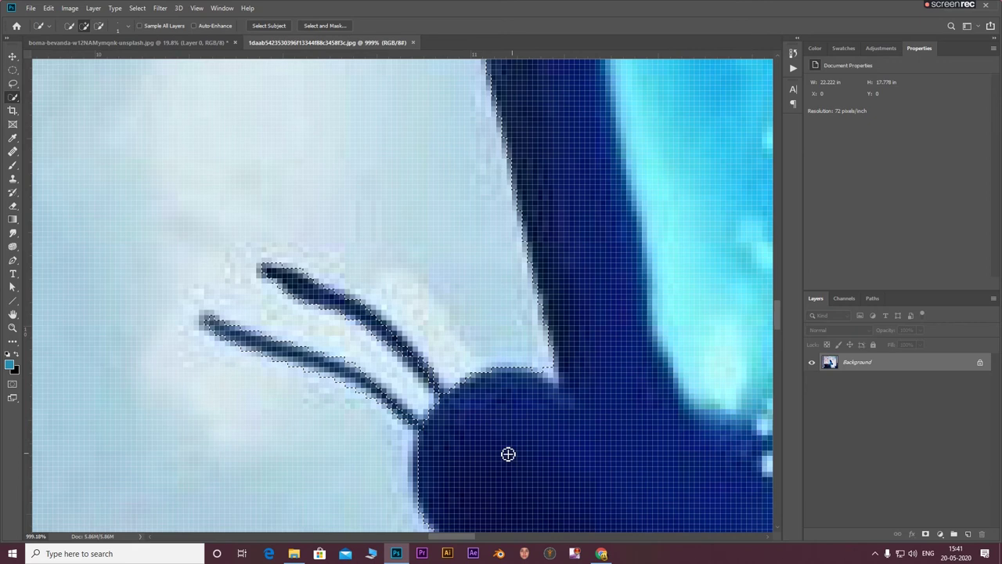
Add the antenna base, then apply a layer mask hiding everything but the butterfly.
scroll(327, 313, down, 3)
scroll(328, 313, down, 3)
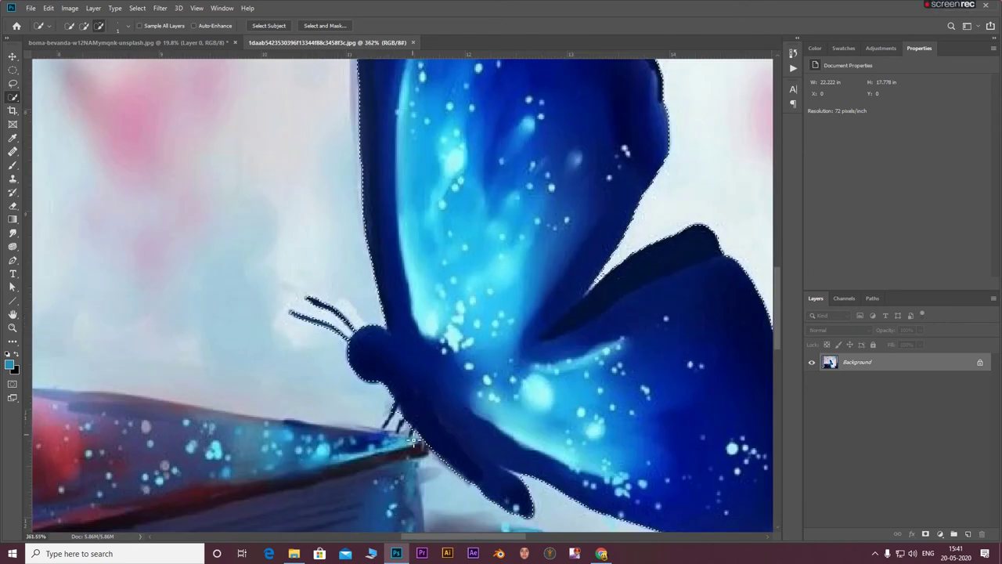
scroll(364, 364, up, 3)
scroll(395, 374, up, 3)
mouse_move(374, 411)
mouse_down()
mouse_move(347, 425)
mouse_move(459, 407)
mouse_move(420, 461)
mouse_up()
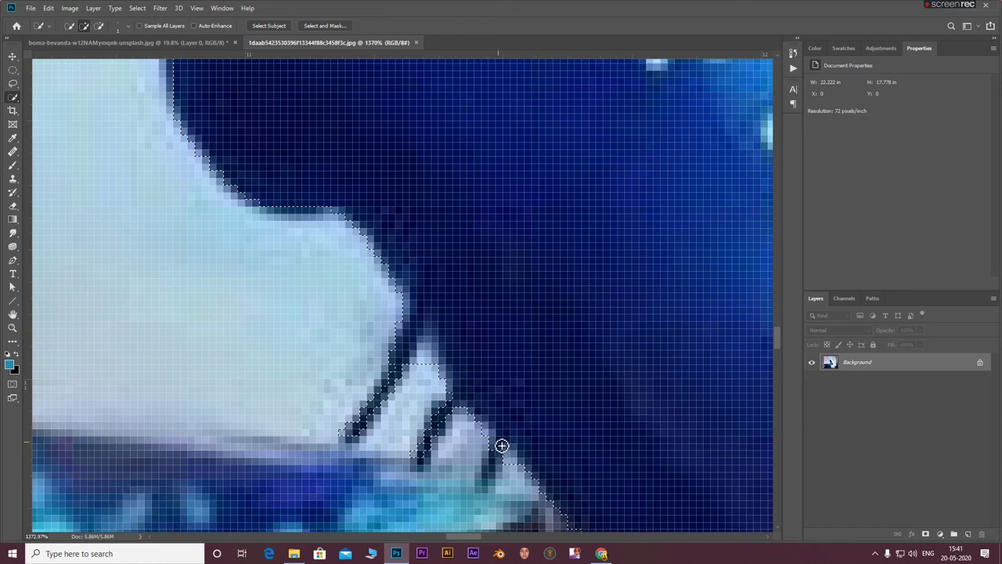
scroll(501, 448, down, 3)
scroll(533, 439, up, 2)
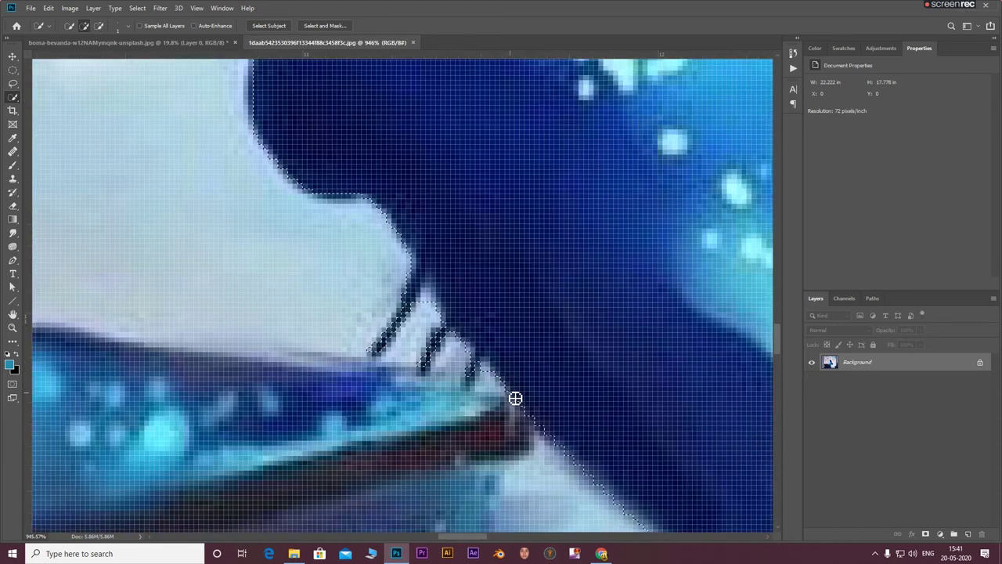
scroll(505, 327, down, 3)
scroll(455, 344, down, 3)
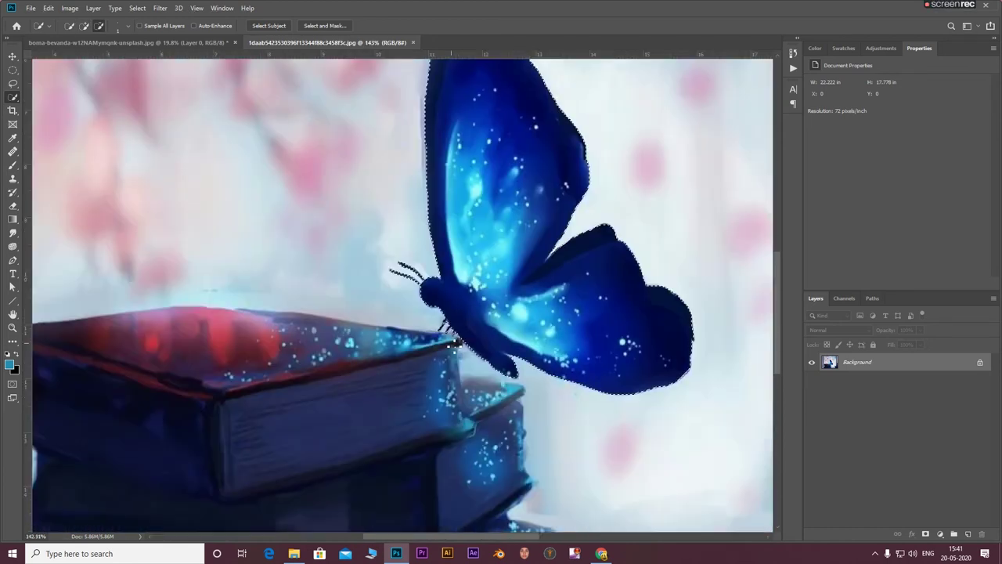
scroll(455, 345, down, 1)
click(941, 534)
Move the masked butterfly layer into the cat photo.
scroll(548, 349, down, 2)
scroll(324, 221, up, 2)
key(v)
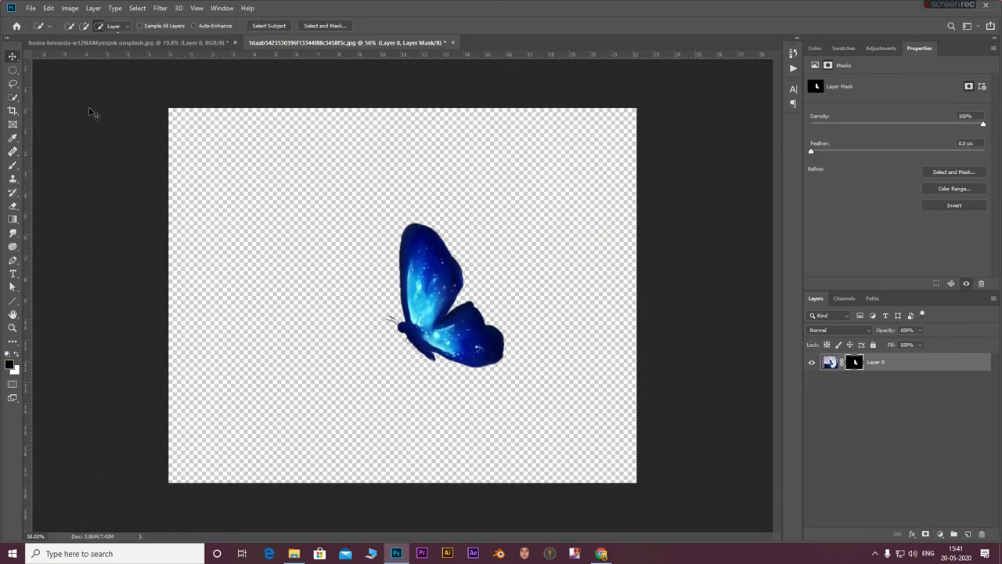
mouse_move(409, 252)
mouse_down()
mouse_move(119, 44)
mouse_move(427, 268)
mouse_up()
right_click(449, 281)
click(413, 316)
Flip the butterfly horizontally and enlarge it to about 155% near the cat's nose.
key(ctrl+t)
right_click(403, 246)
click(447, 376)
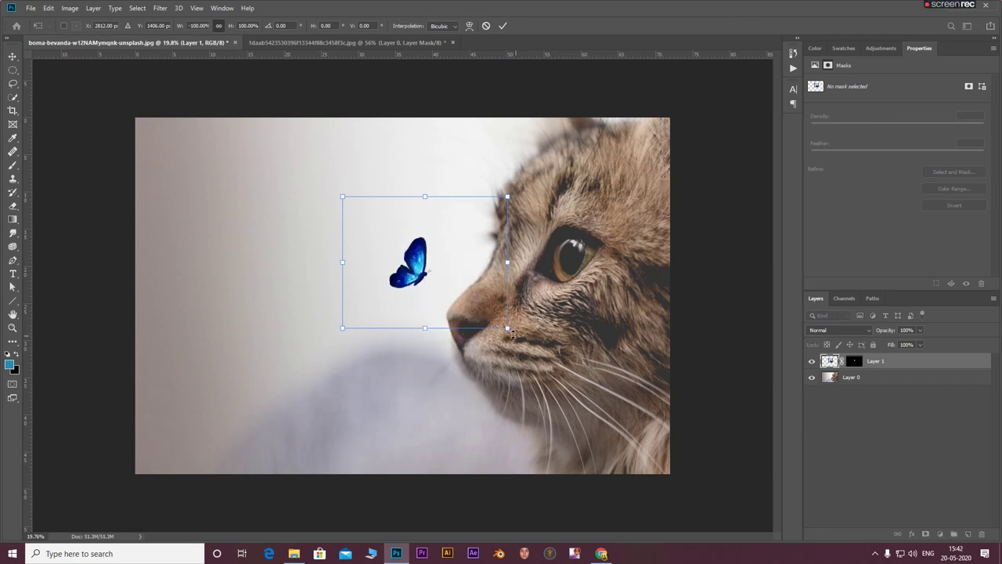
mouse_move(491, 329)
mouse_down()
mouse_move(508, 379)
mouse_move(525, 381)
mouse_up()
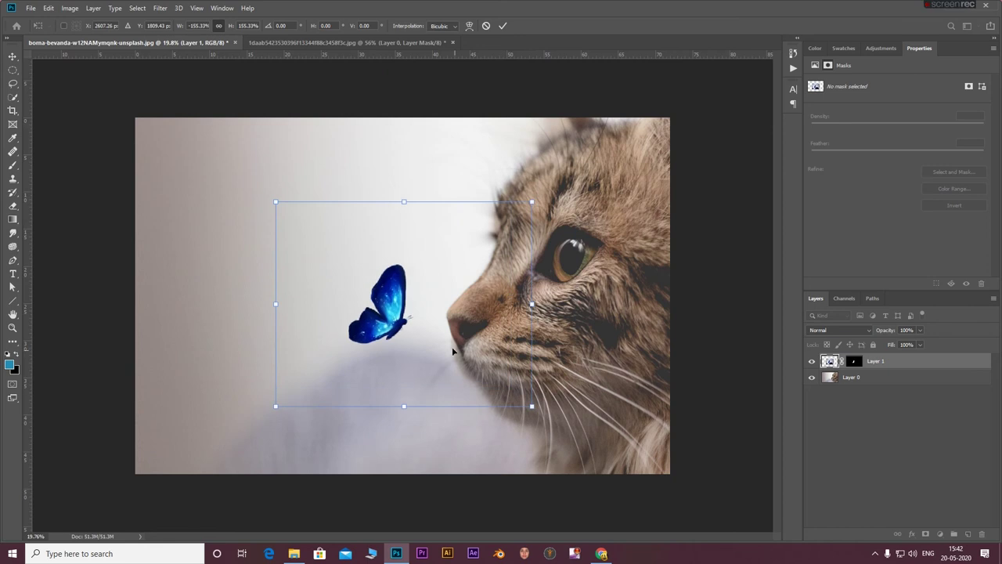
Duplicate the butterfly, shrink the copy to about 70%, and place it above the original.
click(503, 25)
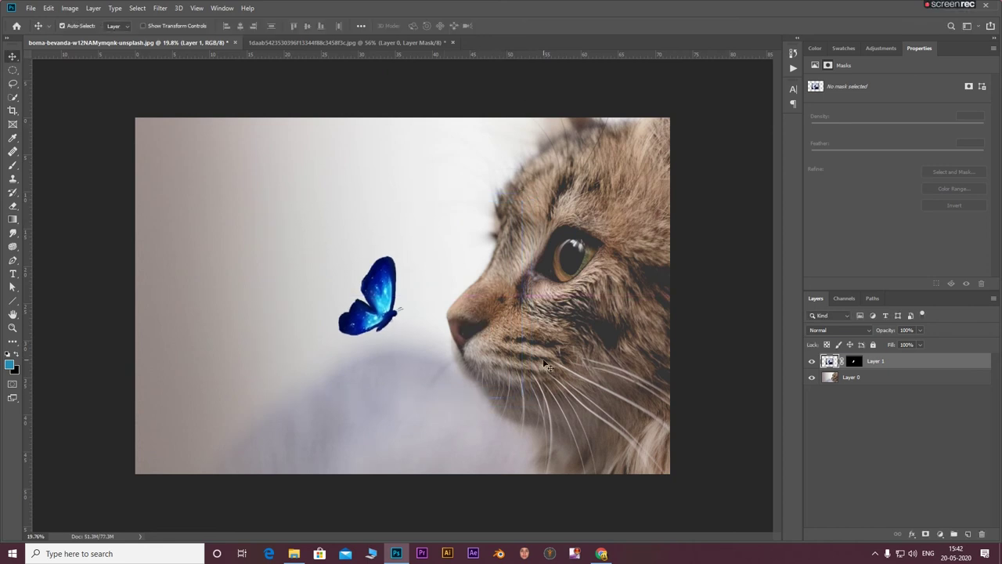
key(ctrl+j)
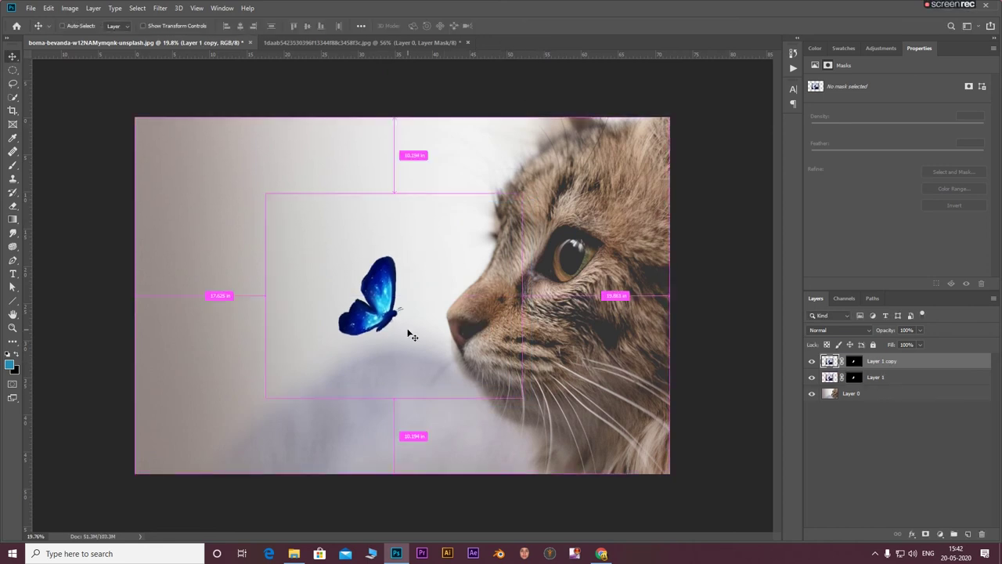
key(ctrl+t)
drag(421, 311, 401, 236)
mouse_move(502, 117)
mouse_down()
mouse_move(425, 179)
mouse_move(336, 151)
mouse_move(501, 155)
mouse_move(335, 156)
mouse_up()
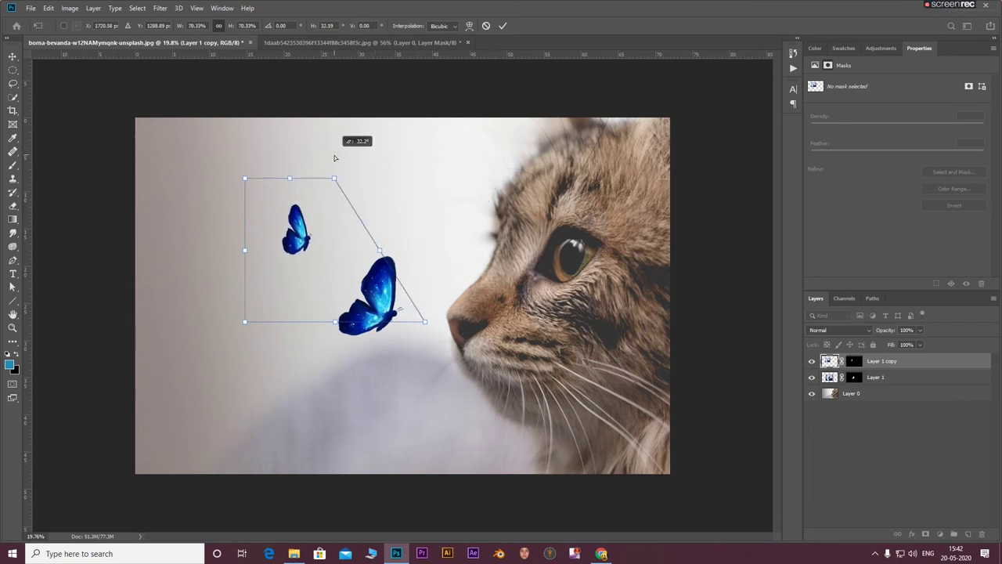
drag(334, 232, 369, 213)
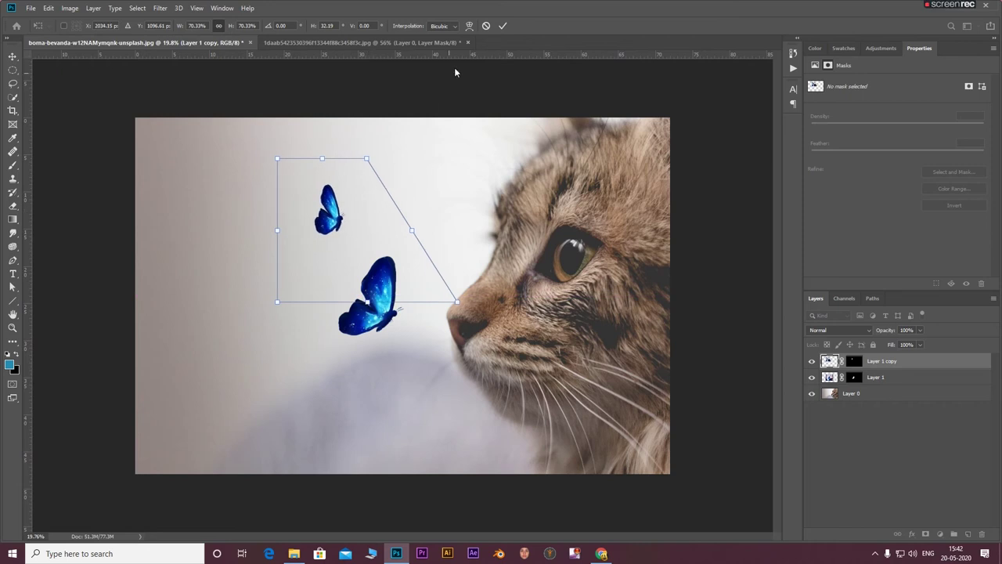
click(504, 24)
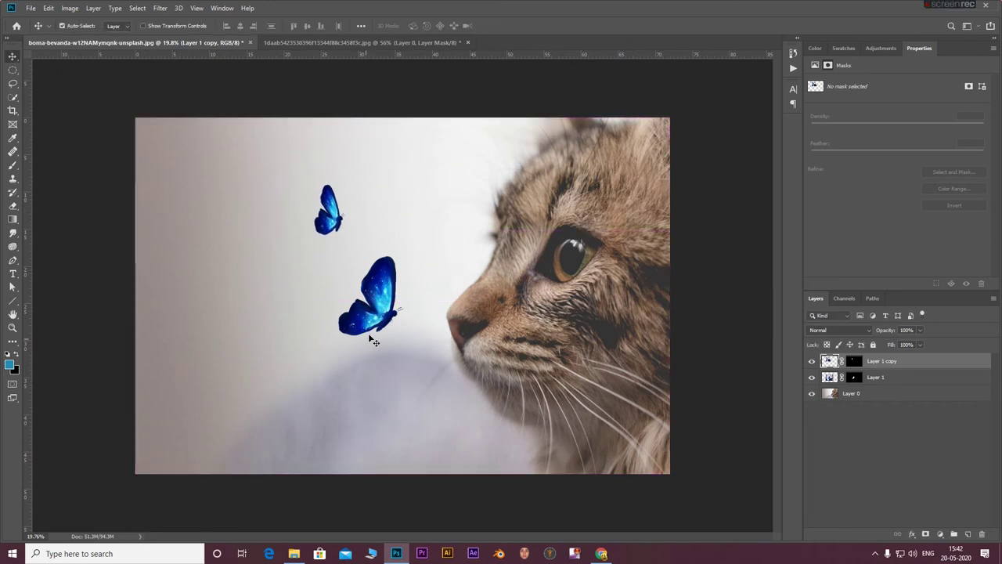
Duplicate Layer 1 again, then shrink, skew and place the third butterfly to the left.
click(900, 379)
key(ctrl+j)
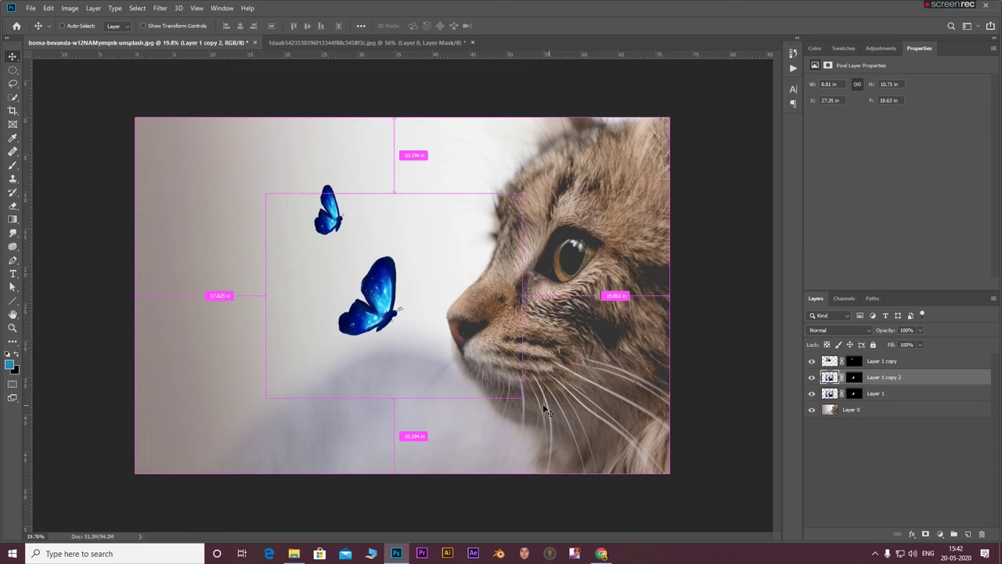
key(ctrl+t)
drag(426, 390, 352, 371)
drag(410, 206, 365, 241)
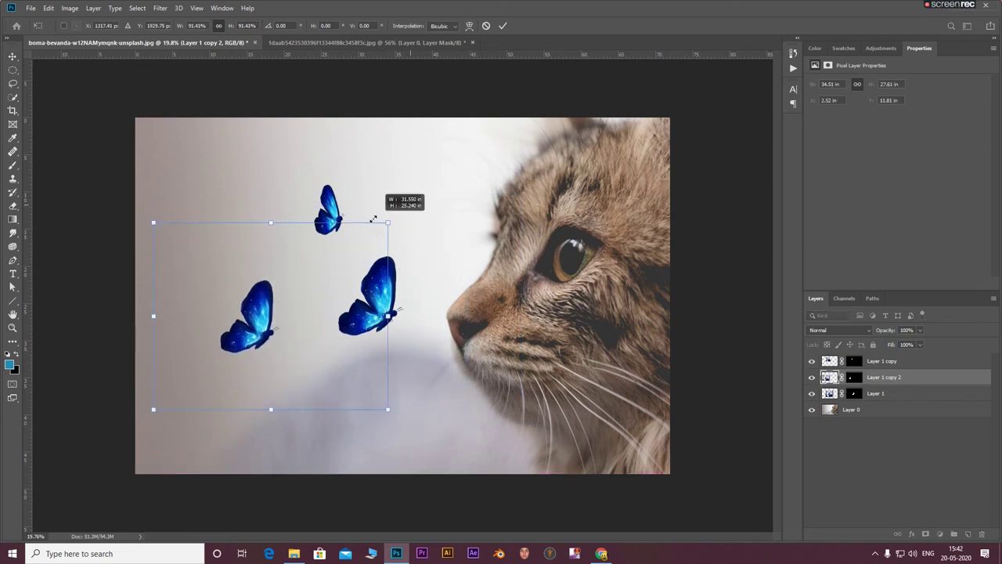
mouse_move(364, 409)
mouse_down()
mouse_move(312, 337)
mouse_move(429, 427)
mouse_up()
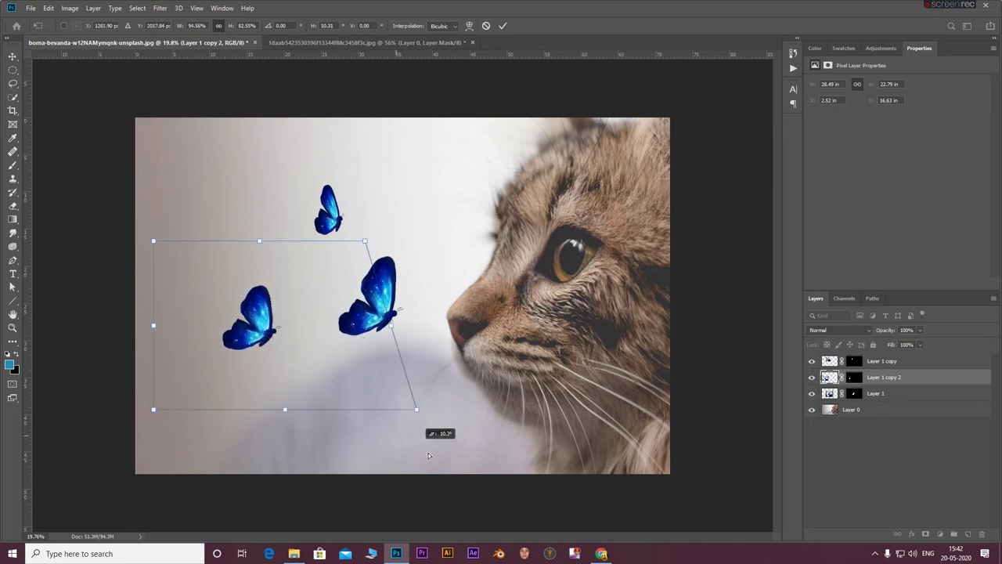
drag(365, 242, 472, 241)
mouse_move(374, 339)
mouse_down()
mouse_move(416, 358)
mouse_move(391, 335)
mouse_move(379, 291)
mouse_up()
drag(465, 198, 368, 280)
drag(251, 331, 333, 270)
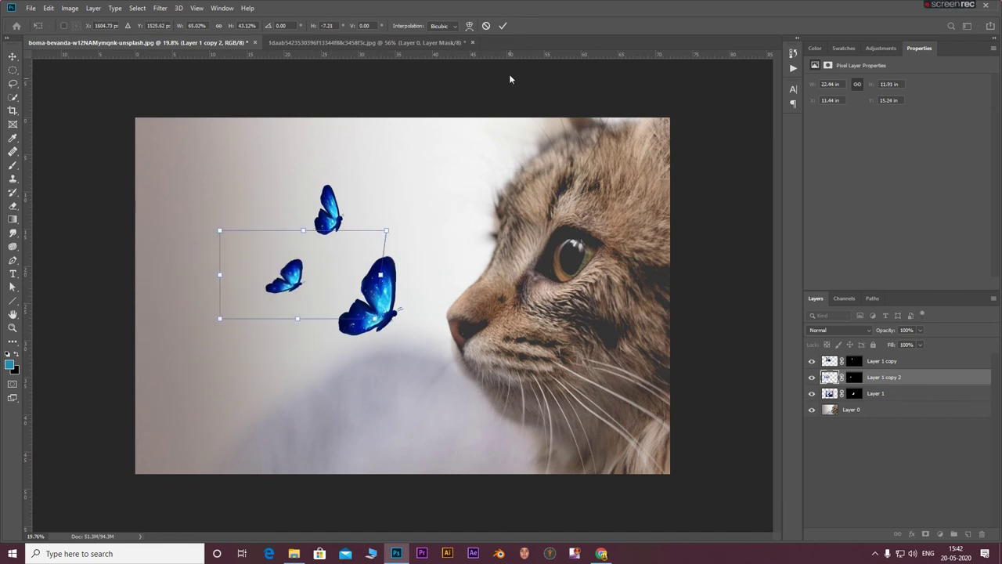
click(503, 25)
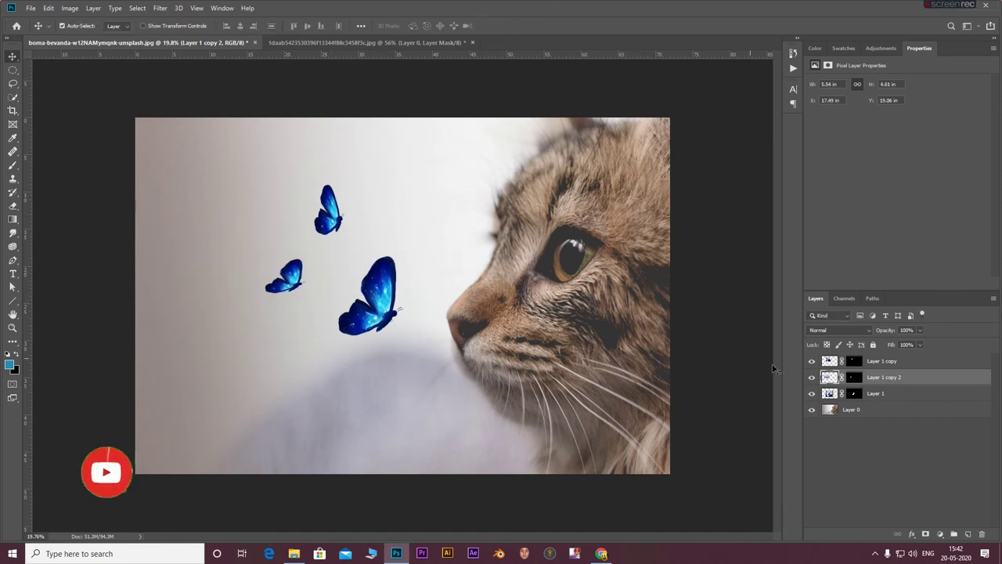
Add a fourth butterfly below the others, rotated about -11° and skewed.
key(ctrl)
key(ctrl+j)
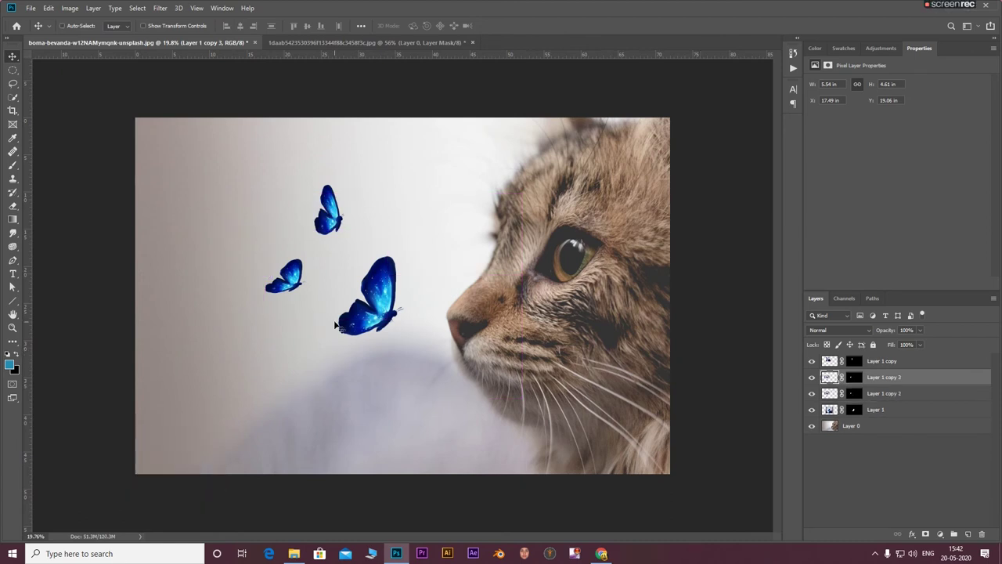
key(ctrl+t)
mouse_move(321, 295)
mouse_down()
mouse_move(310, 378)
mouse_move(450, 396)
mouse_up()
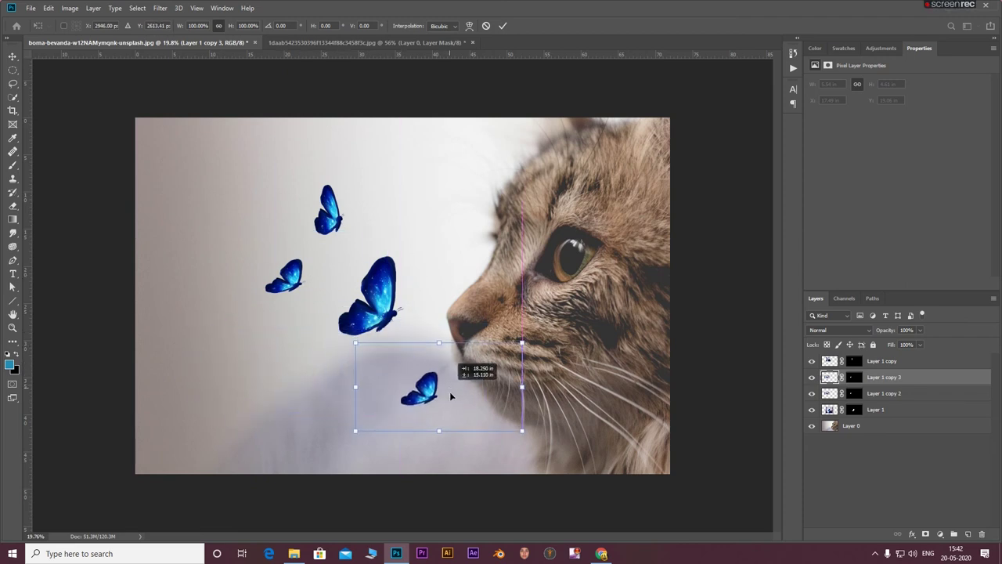
mouse_move(349, 368)
mouse_down()
mouse_move(367, 389)
mouse_move(357, 371)
mouse_up()
drag(374, 456, 415, 473)
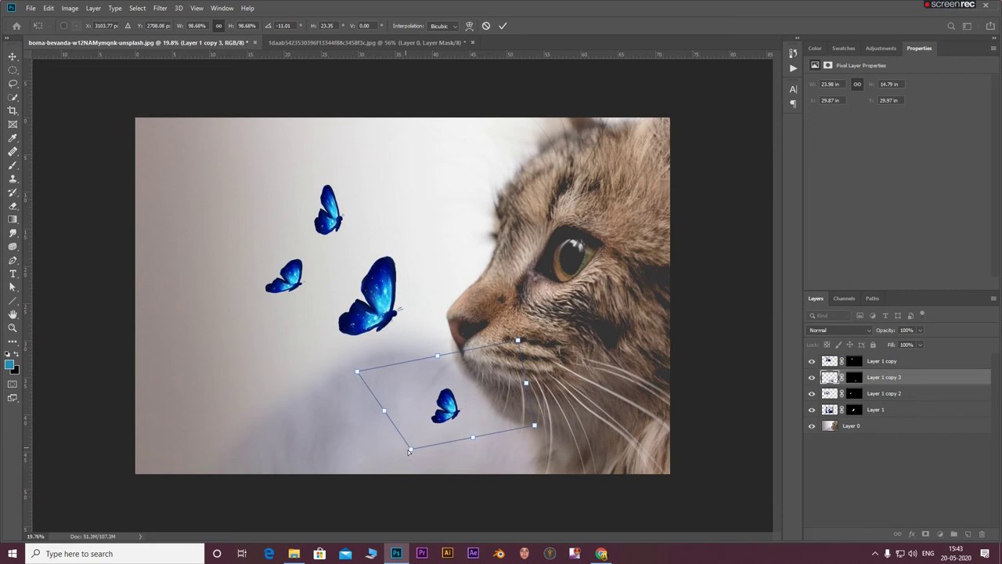
drag(466, 403, 409, 381)
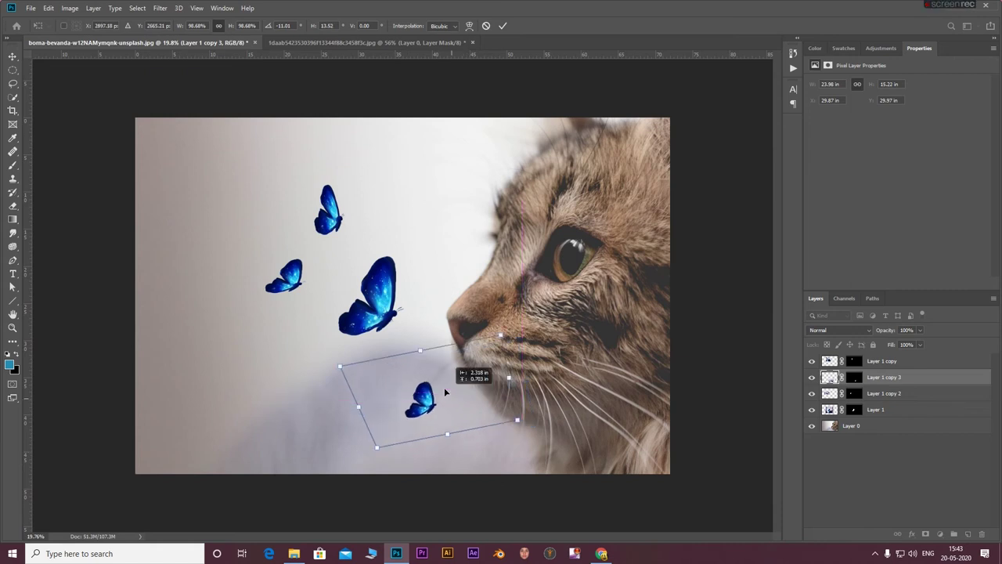
key(Return)
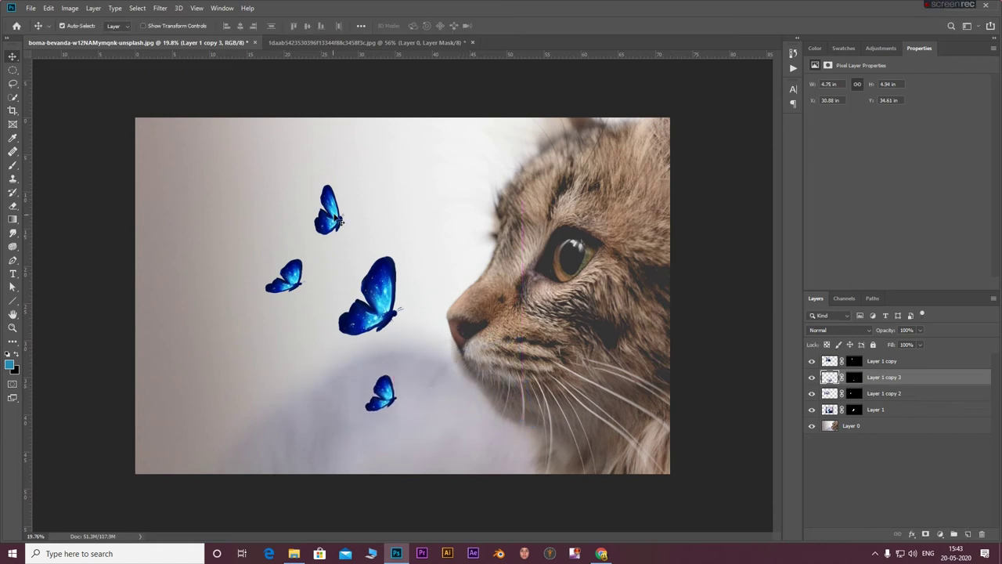
Move the top butterfly up and right and nudge the bottom butterfly left and down.
double_click(812, 395)
click(875, 363)
click(812, 362)
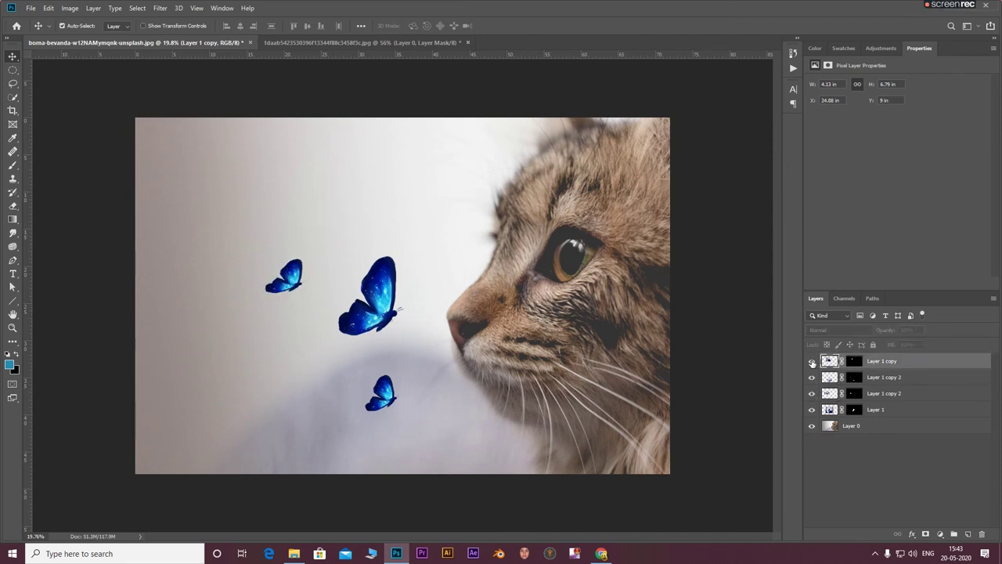
key(ctrl+t)
mouse_move(388, 236)
mouse_down()
mouse_move(400, 216)
mouse_move(385, 237)
mouse_up()
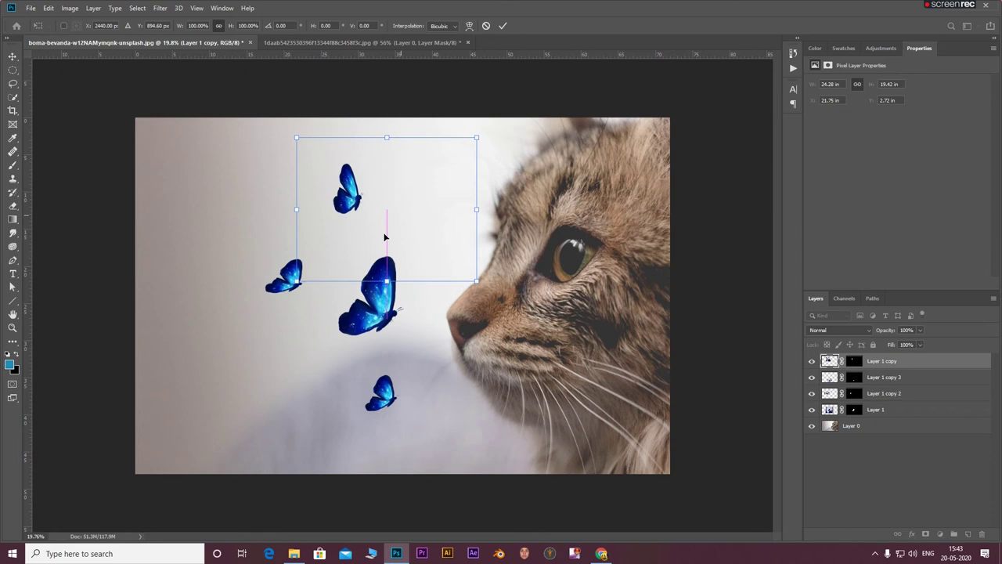
click(897, 378)
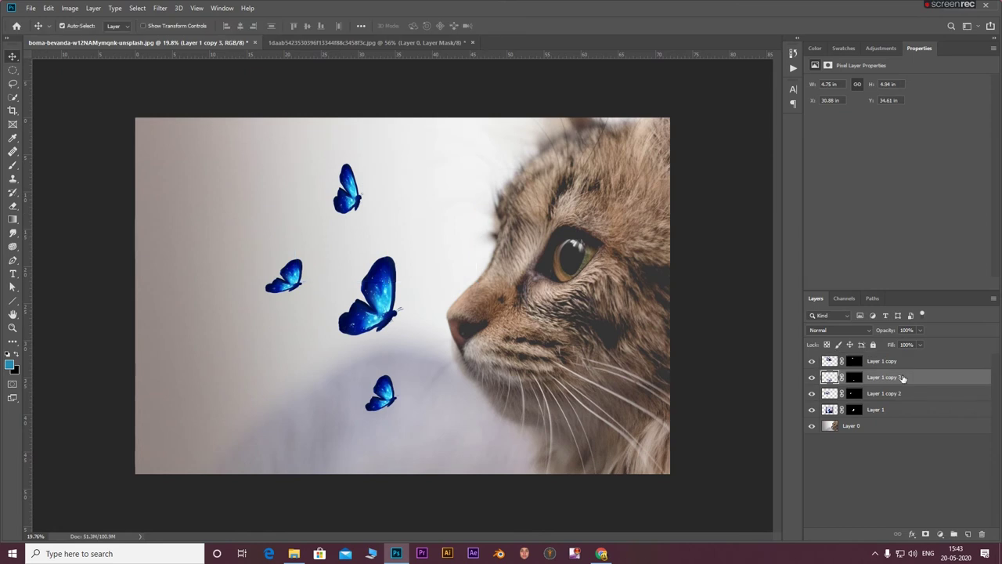
key(ctrl+t)
drag(425, 392, 422, 394)
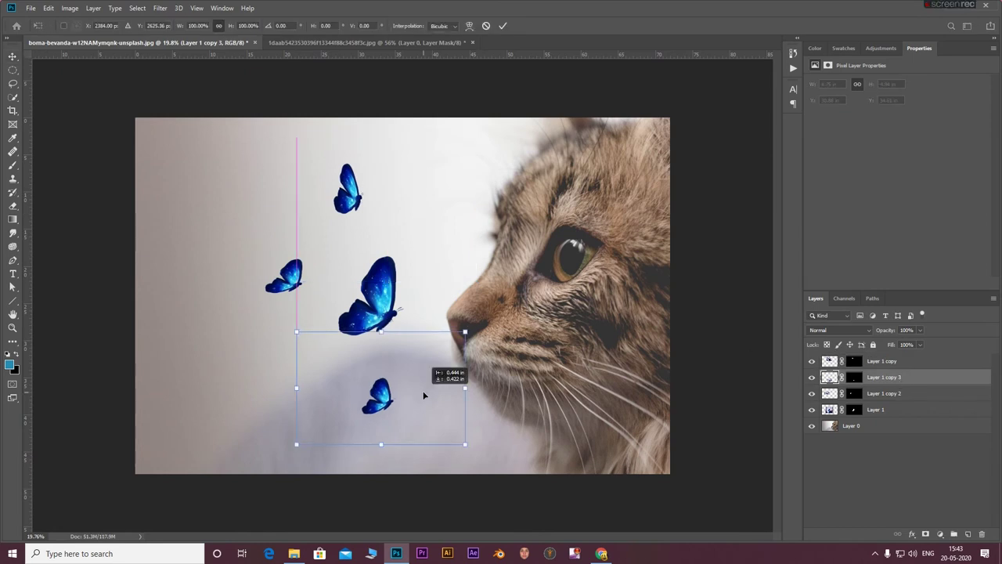
Shift the small left butterfly further left, shrink the central one, and select all four layers.
click(873, 395)
key(ctrl+t)
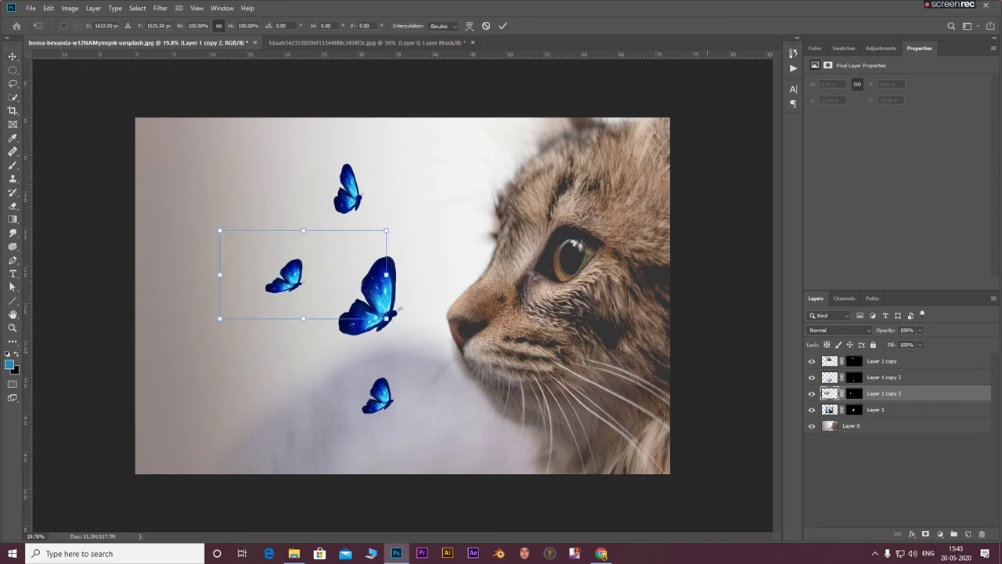
drag(343, 285, 323, 281)
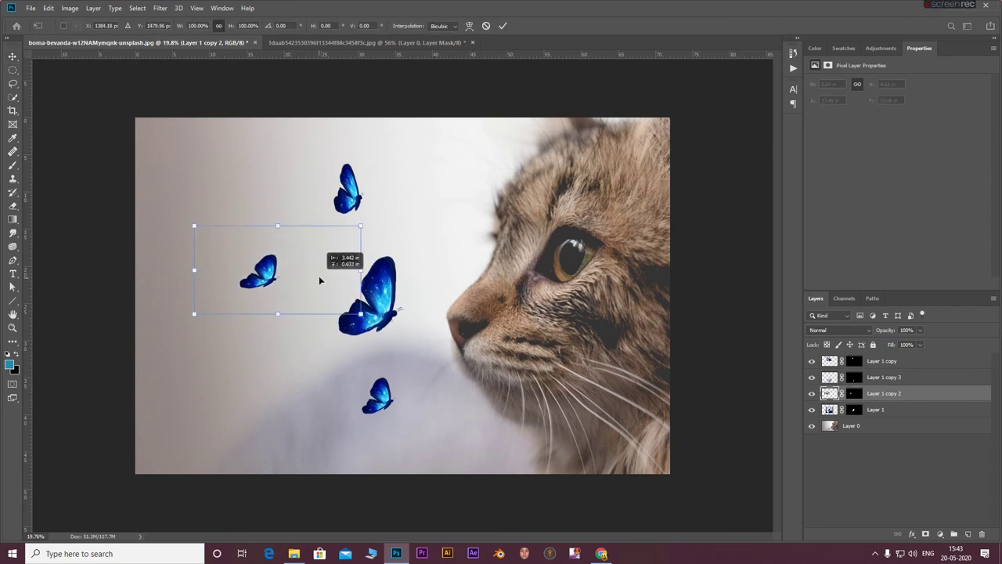
click(875, 410)
key(ctrl+t)
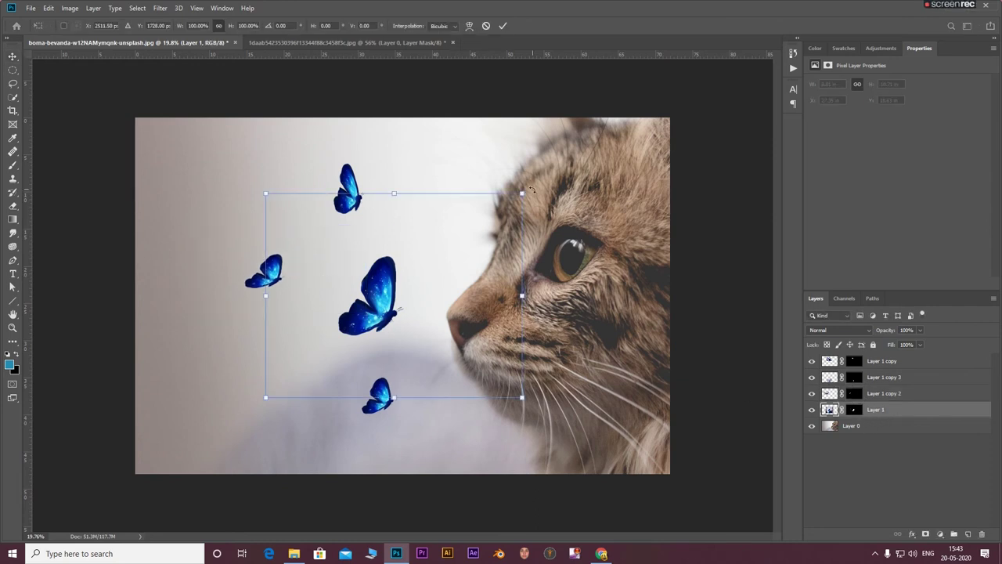
drag(523, 192, 516, 197)
drag(465, 265, 459, 260)
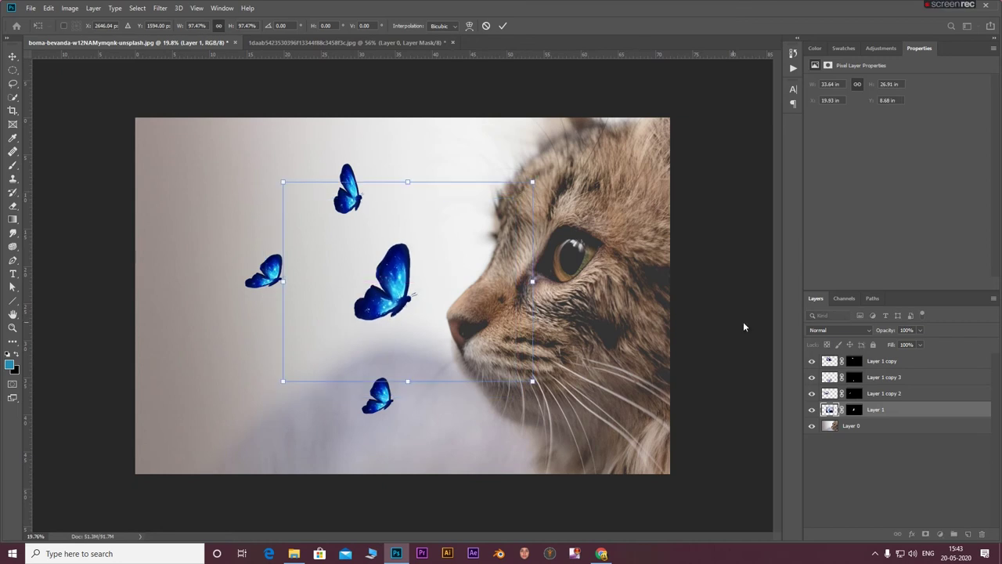
click(503, 25)
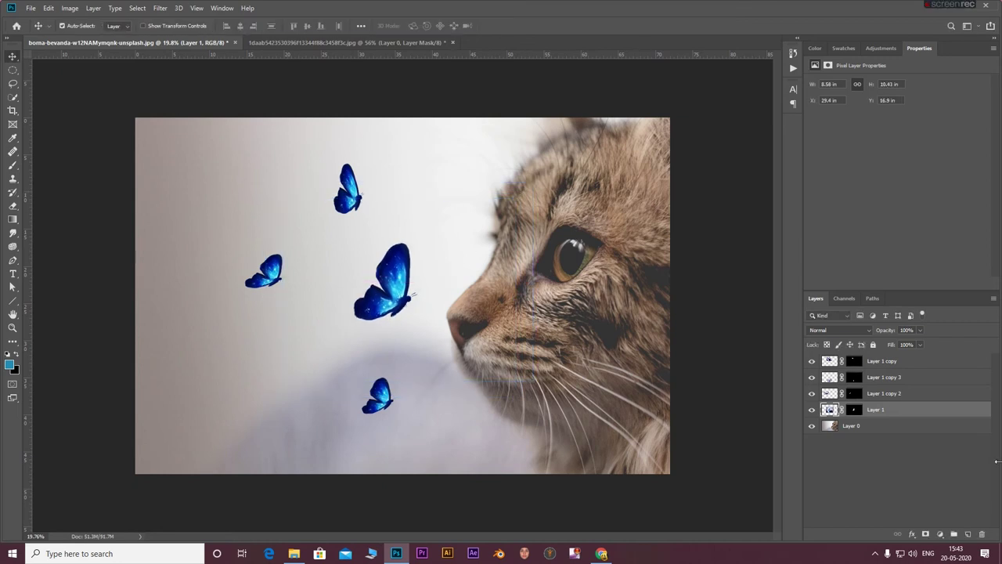
shift+click(918, 363)
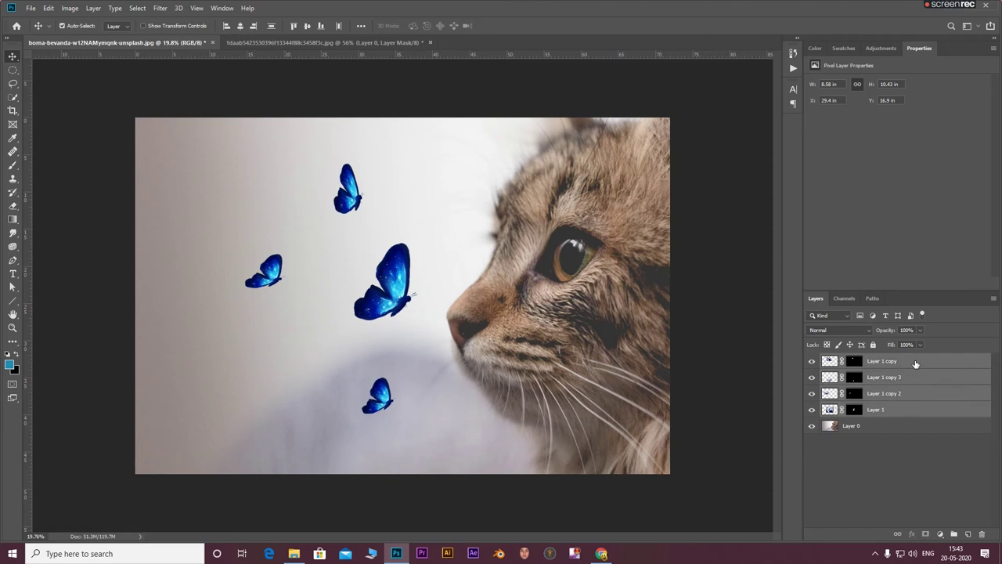
Group the butterfly layers as 'butterflies' and rename Layer 0 to 'cat'.
key(ctrl+g)
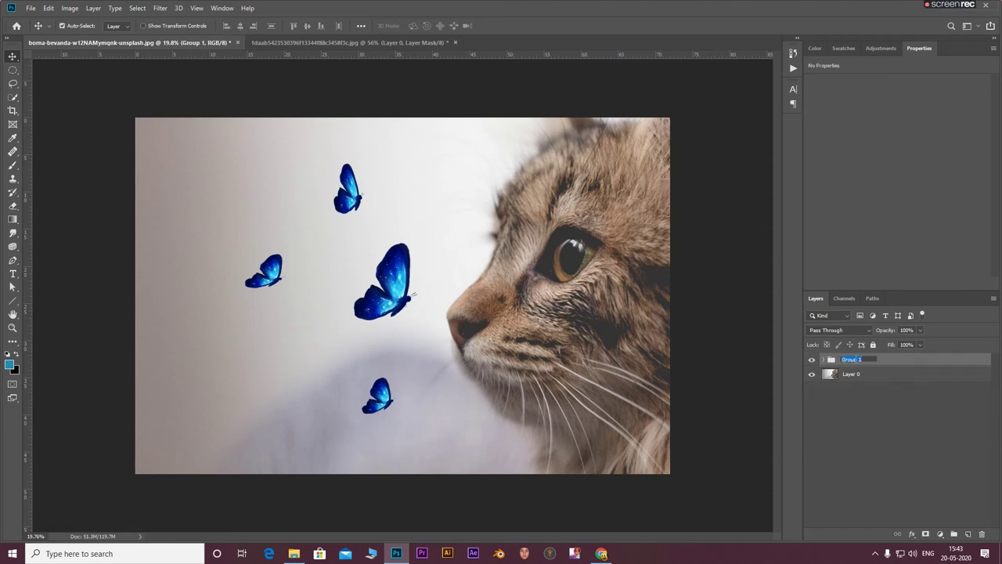
text(butterfli)
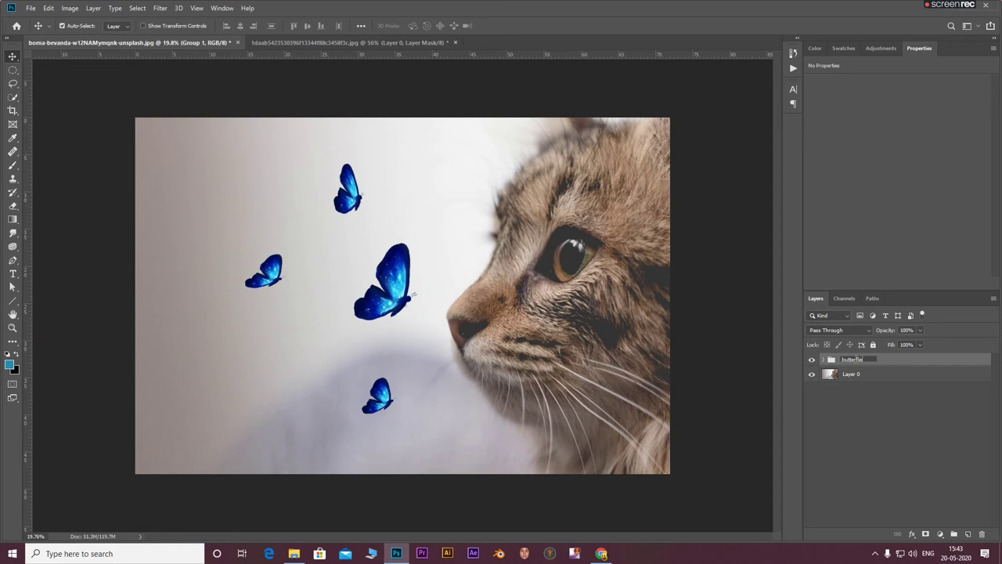
text(s)
key(Return)
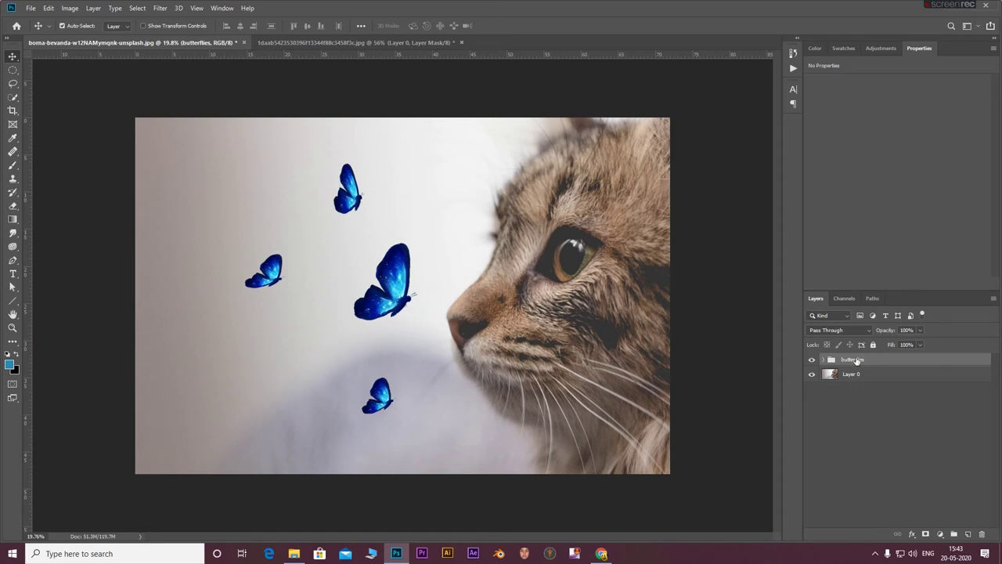
double_click(852, 375)
text(at)
key(Return)
Close the butterfly document without saving and open the blue bokeh image from File Explorer.
click(908, 362)
click(452, 46)
key(ctrl+w)
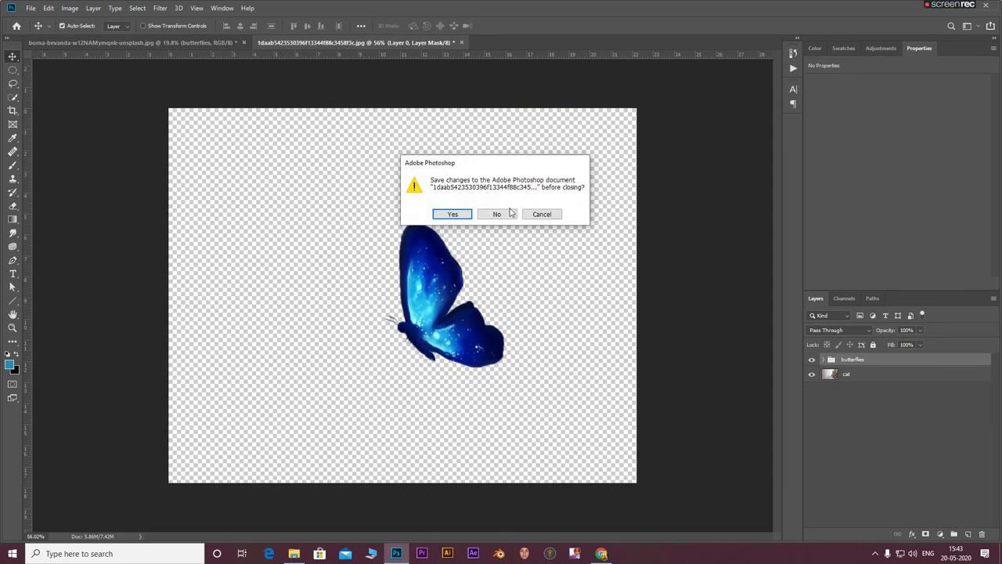
click(512, 213)
click(294, 554)
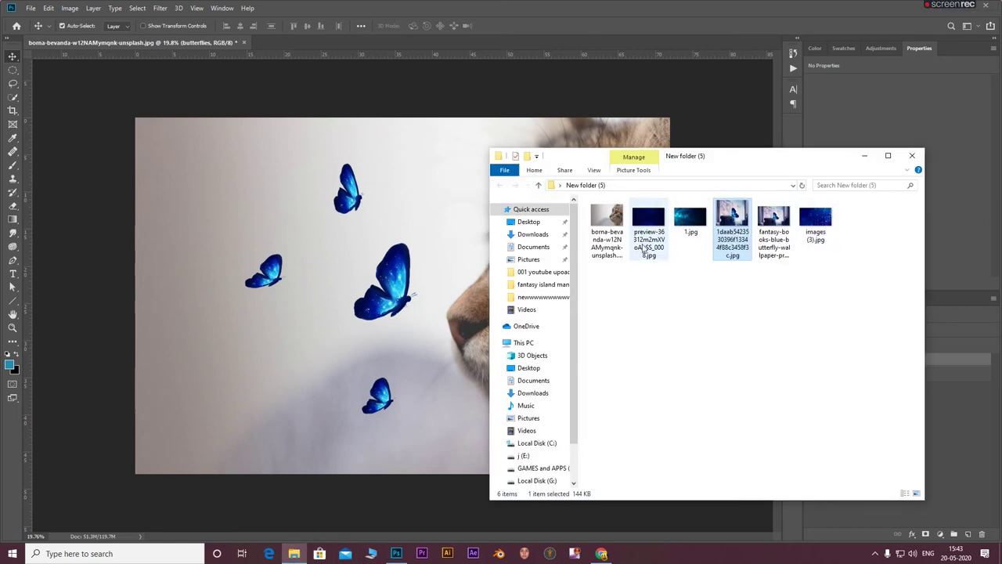
drag(653, 225, 293, 39)
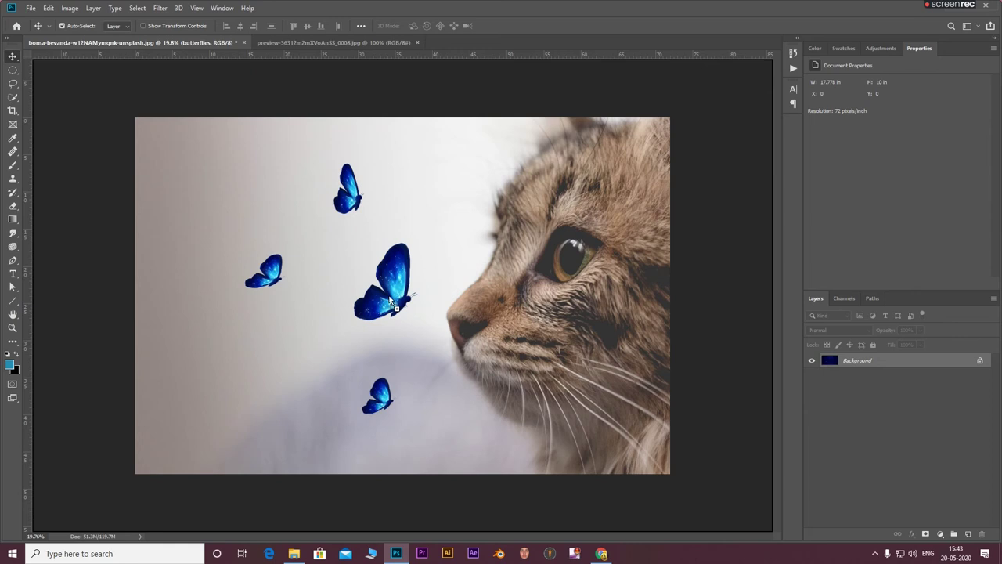
Place the bokeh image into the cat photo, scaled about 521% to cover the canvas.
mouse_move(116, 43)
mouse_down()
mouse_move(389, 276)
mouse_move(722, 447)
mouse_up()
key(ctrl+t)
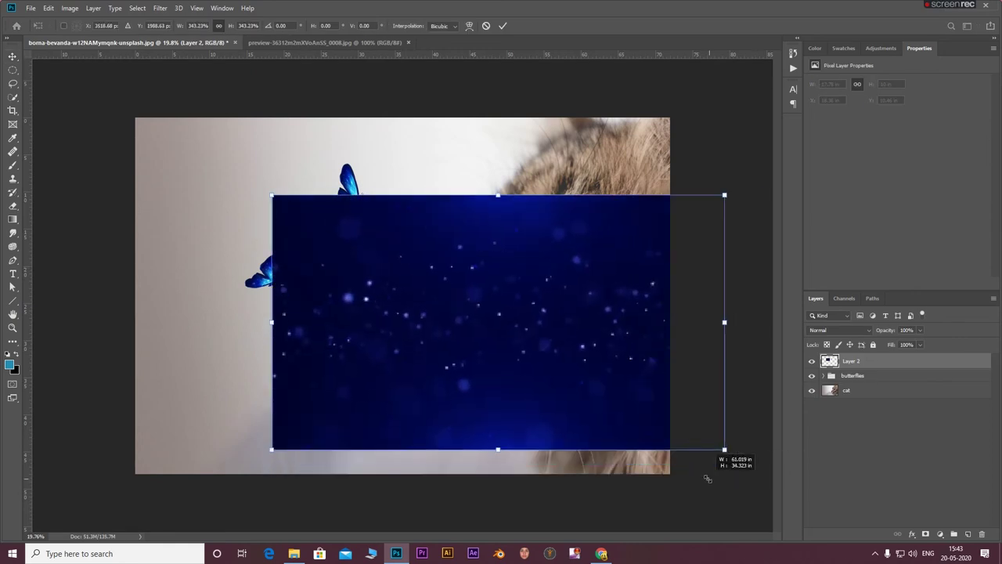
mouse_move(660, 358)
mouse_down()
mouse_move(532, 270)
mouse_move(516, 276)
mouse_up()
drag(582, 366, 772, 496)
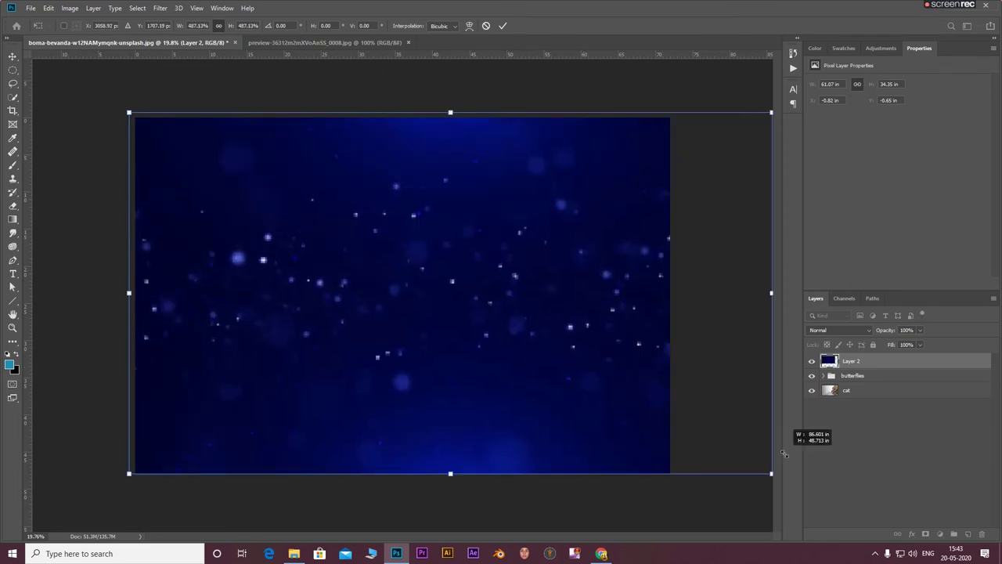
mouse_move(689, 410)
mouse_down()
mouse_move(573, 408)
mouse_move(719, 413)
mouse_up()
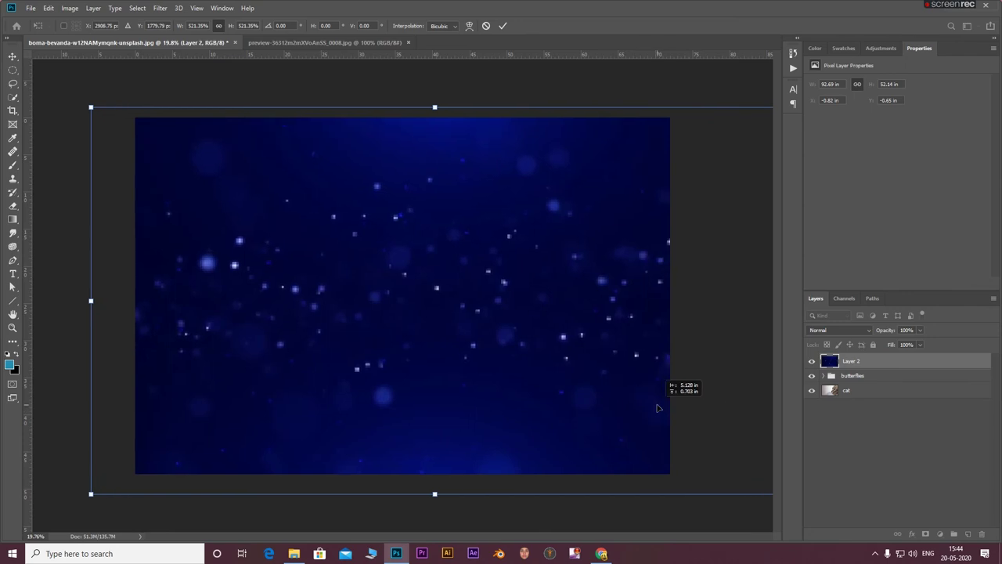
drag(665, 410, 664, 401)
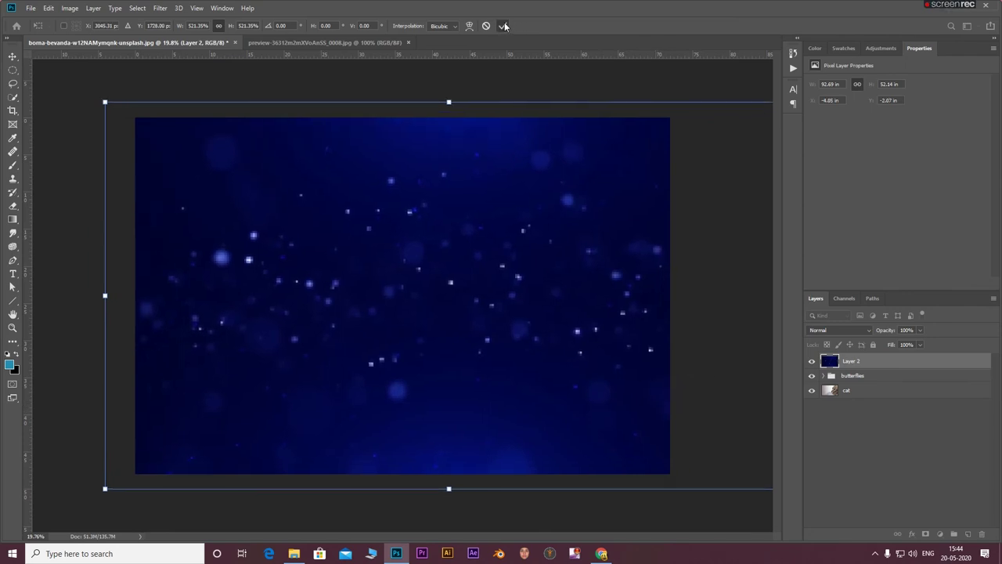
click(503, 25)
Set the bokeh layer to Soft Light and close the bokeh source document.
click(838, 330)
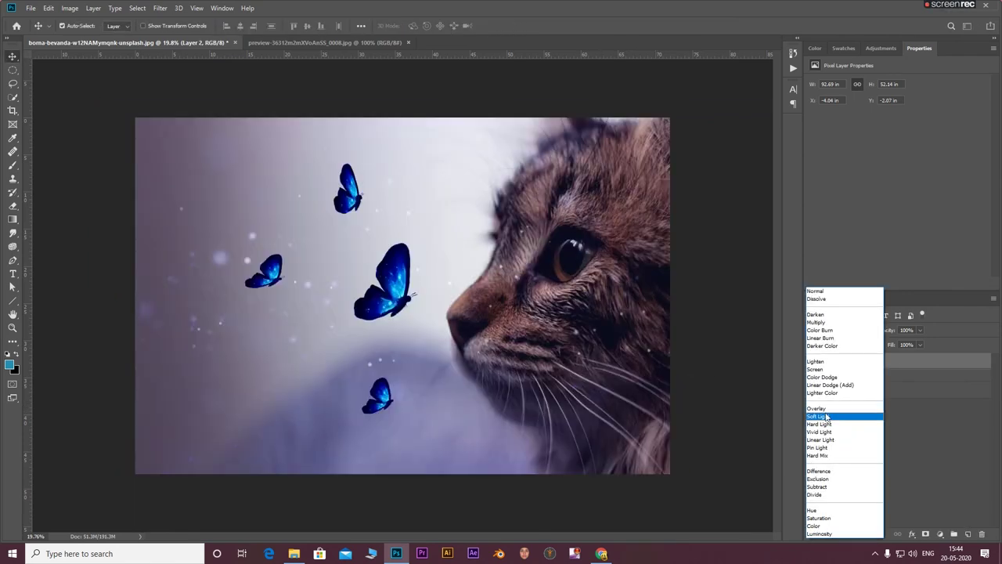
click(826, 417)
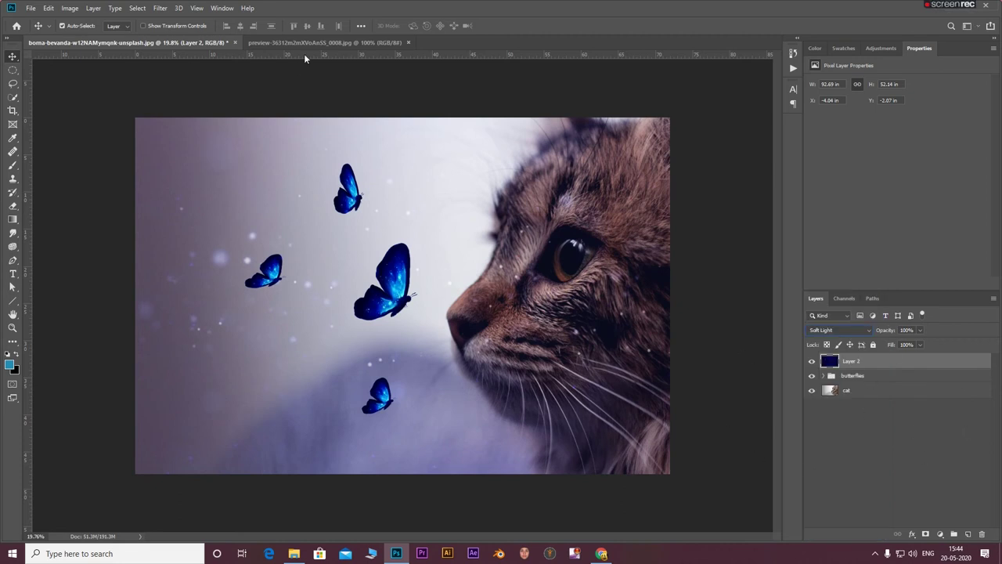
click(410, 43)
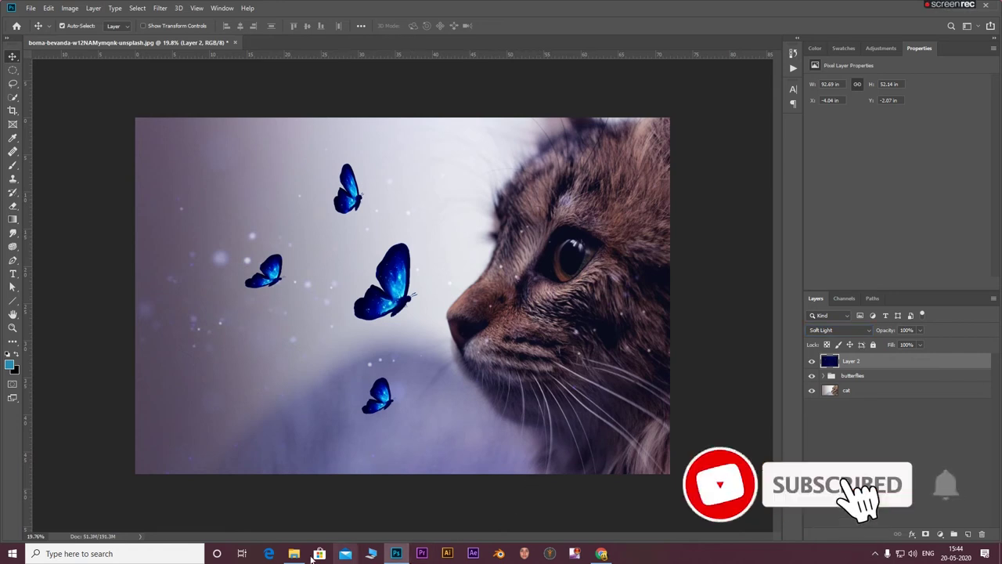
Open 1.jpg from File Explorer in Photoshop, accepting the pixel aspect ratio notice.
click(294, 554)
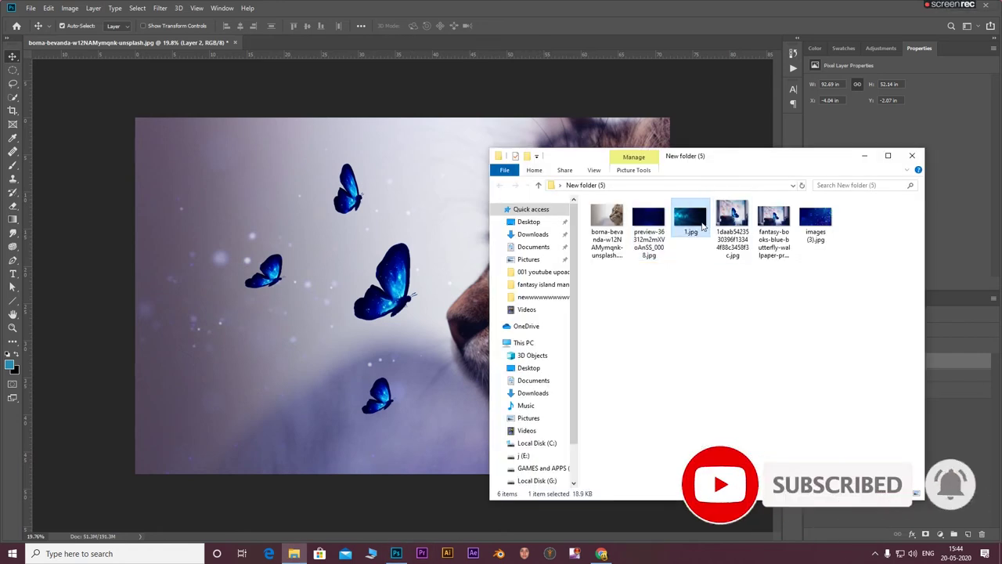
mouse_move(689, 219)
mouse_down()
mouse_move(358, 237)
mouse_move(263, 36)
mouse_up()
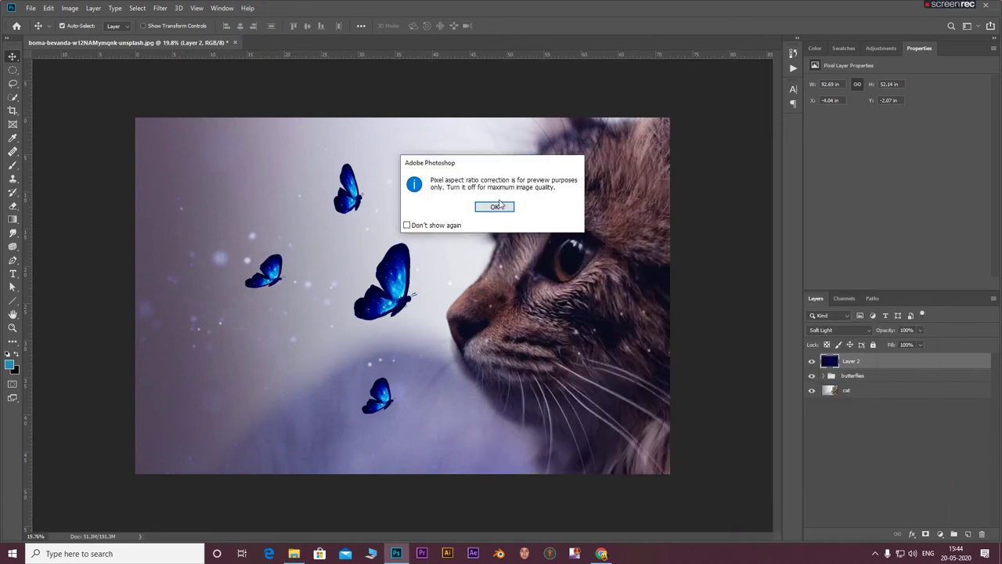
click(495, 207)
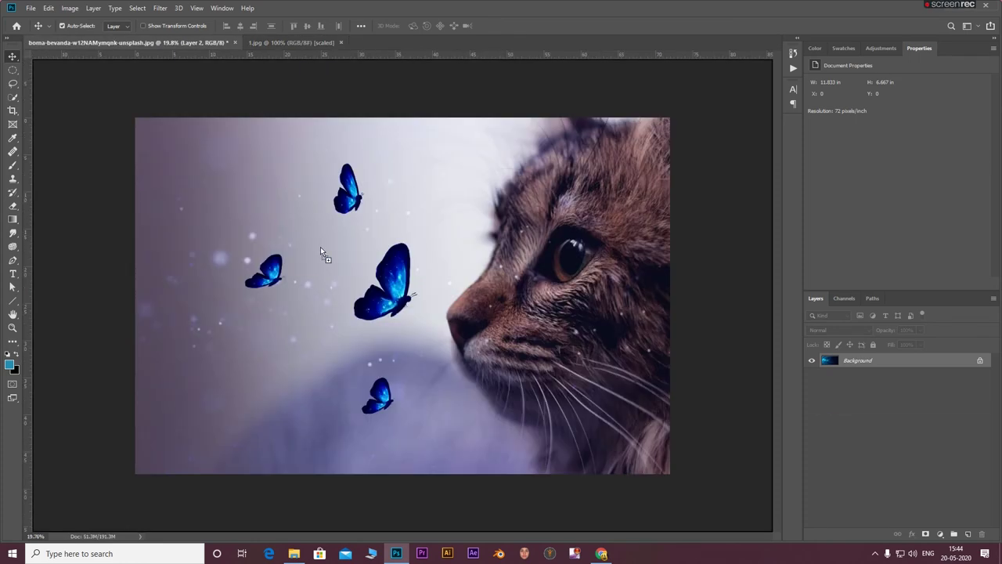
Place the cyan particle image into the cat photo, rotated nearly upside down over the left half.
mouse_move(110, 43)
mouse_down()
mouse_move(320, 247)
mouse_move(548, 300)
mouse_move(512, 300)
mouse_up()
key(ctrl+t)
mouse_move(711, 98)
mouse_down()
mouse_move(180, 366)
mouse_move(151, 474)
mouse_up()
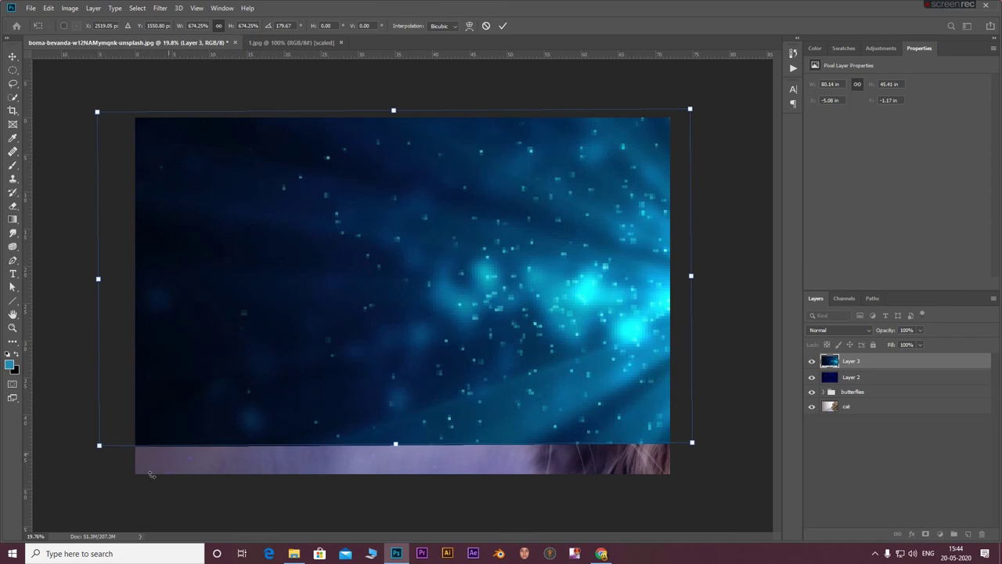
drag(99, 447, 79, 494)
drag(235, 313, 155, 334)
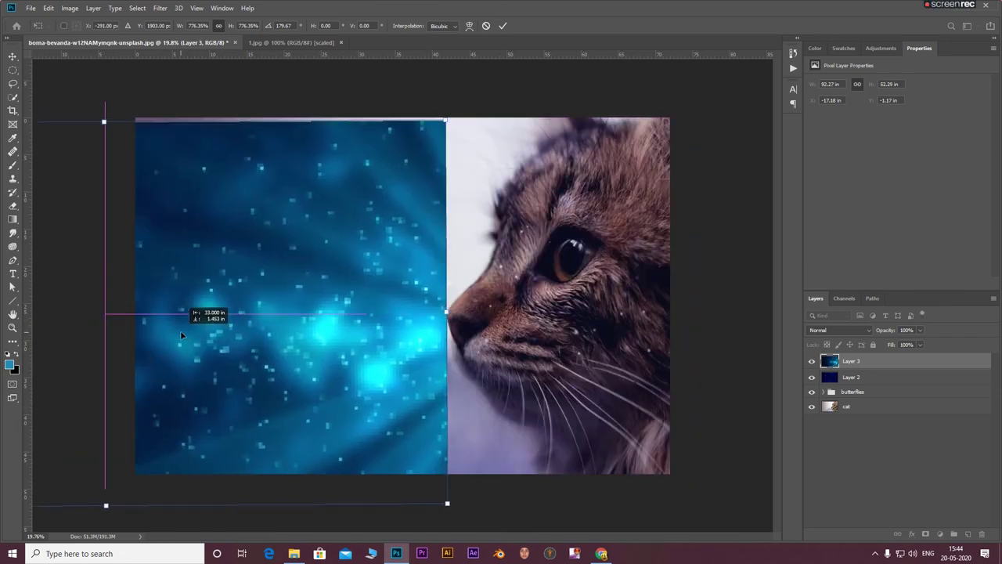
drag(156, 333, 174, 328)
drag(352, 260, 361, 249)
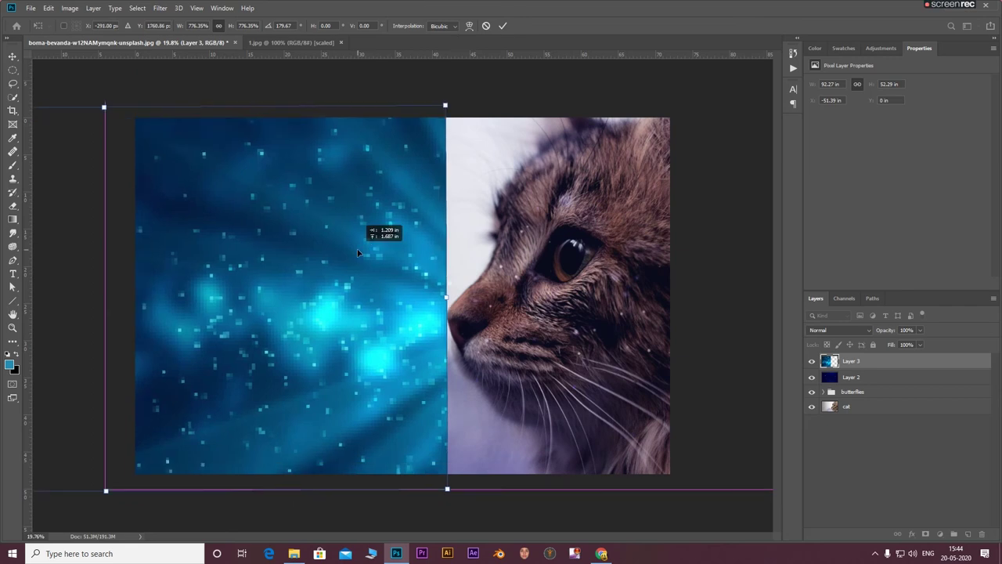
click(503, 26)
Duplicate the particle layer, flip the copy horizontally and move it over the right half.
key(ctrl+j)
key(ctrl+t)
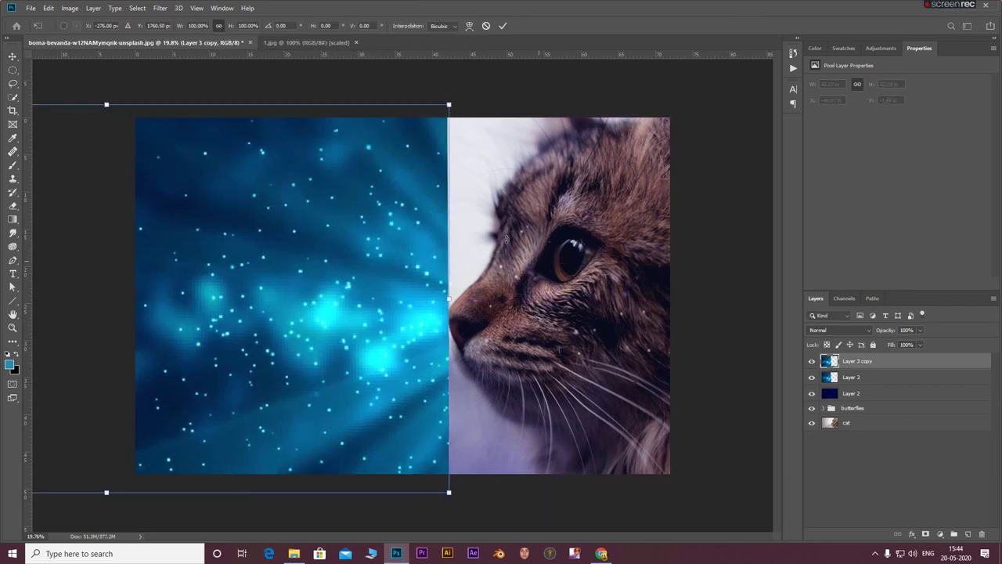
drag(465, 76, 548, 266)
drag(494, 411, 369, 522)
key(Escape)
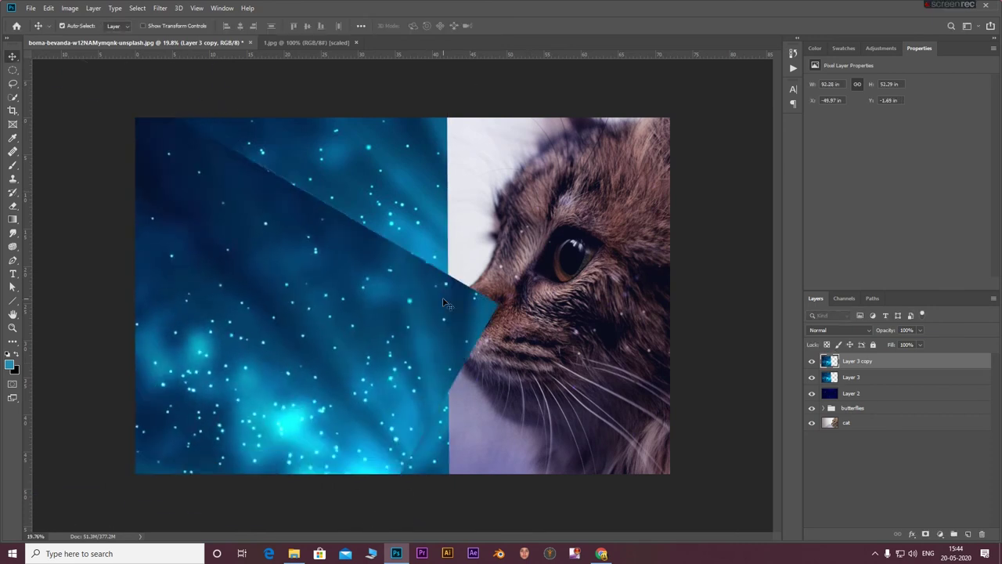
right_click(387, 239)
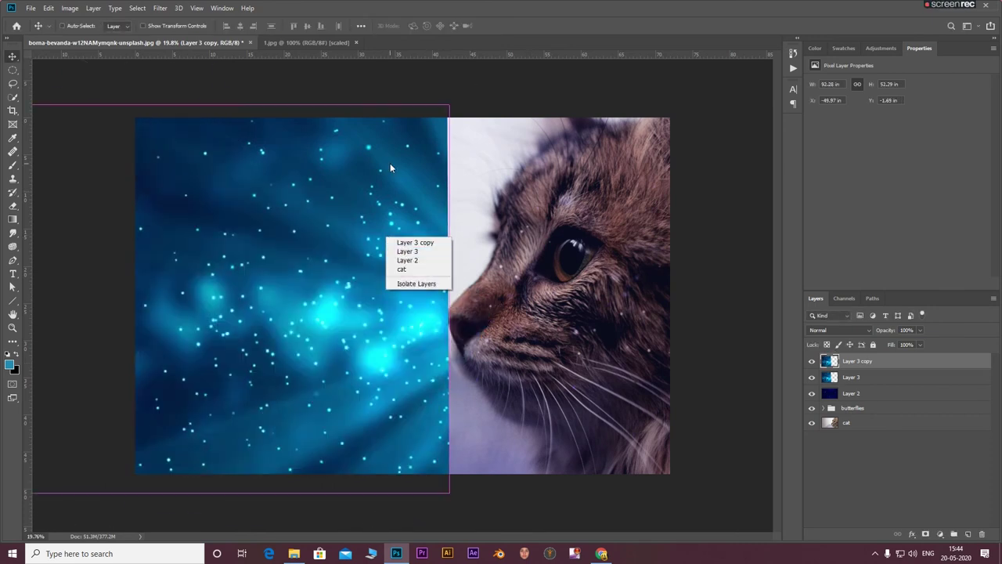
key(Escape)
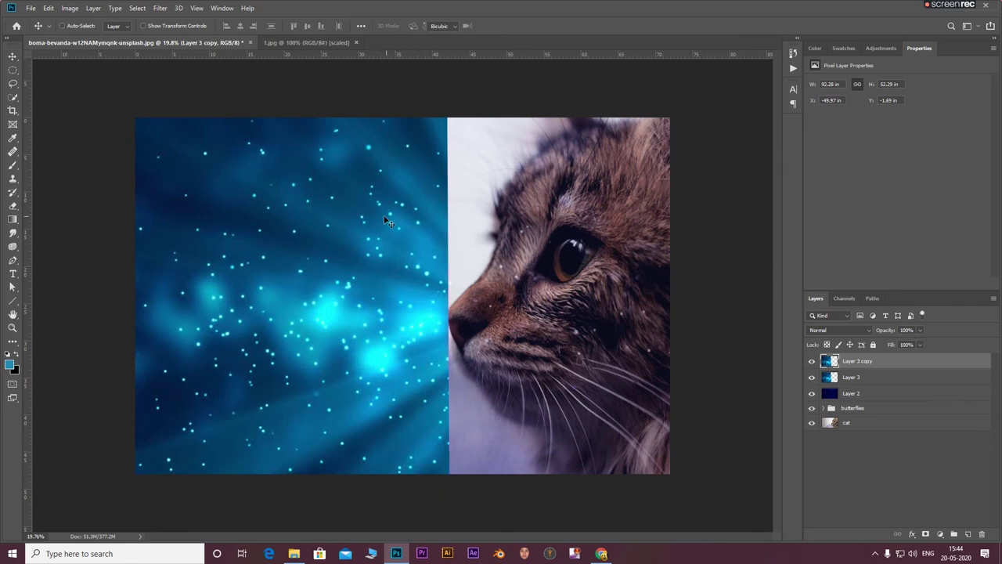
key(ctrl+t)
right_click(374, 219)
click(413, 356)
mouse_move(322, 282)
mouse_down()
mouse_move(985, 274)
mouse_move(977, 278)
mouse_up()
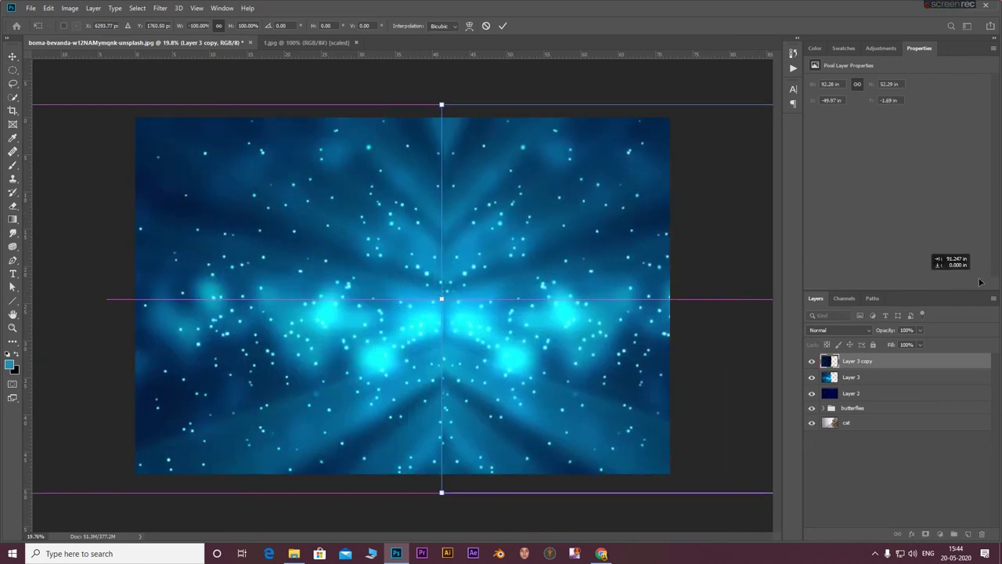
click(503, 25)
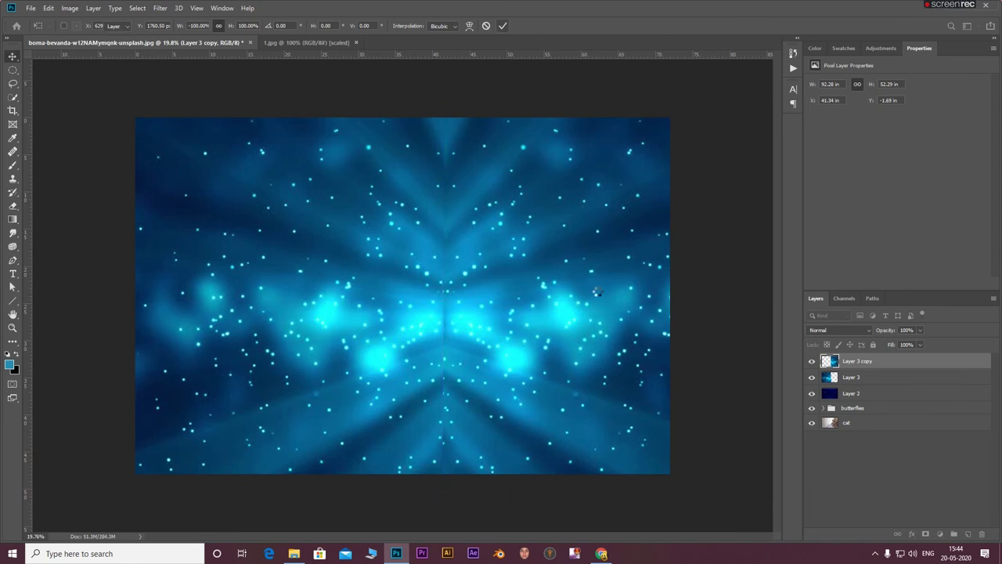
Merge Layer 3 and its mirrored copy into one starfield layer.
shift+click(868, 381)
right_click(869, 380)
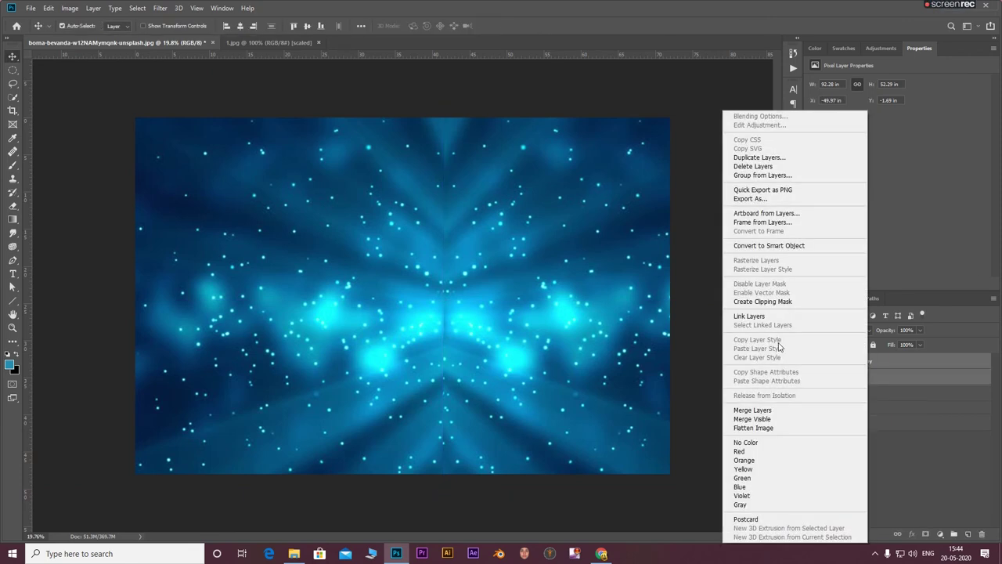
click(748, 408)
Set the merged starfield layer to Overlay blend mode and give it a layer mask.
click(838, 330)
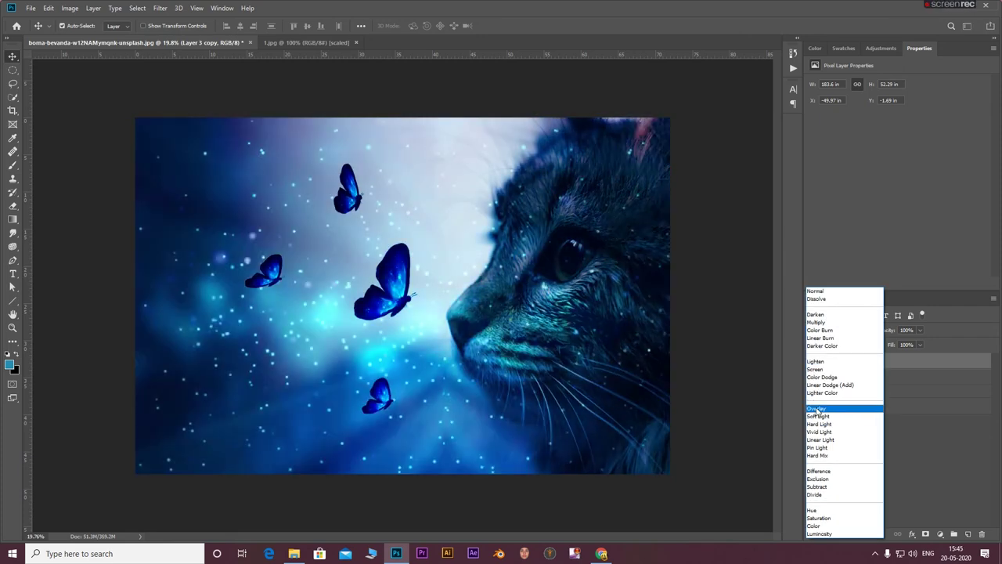
click(817, 410)
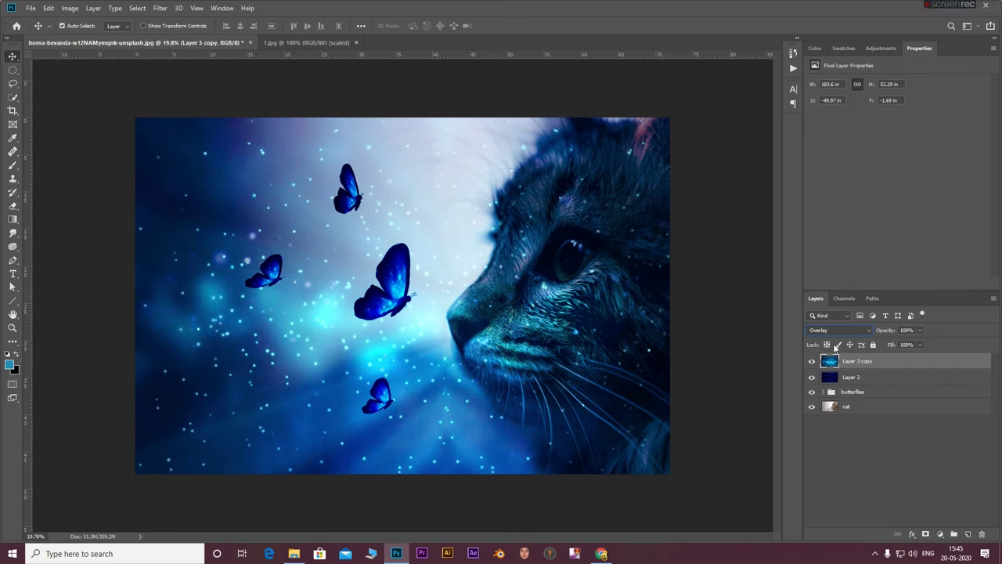
click(872, 469)
click(865, 362)
click(926, 534)
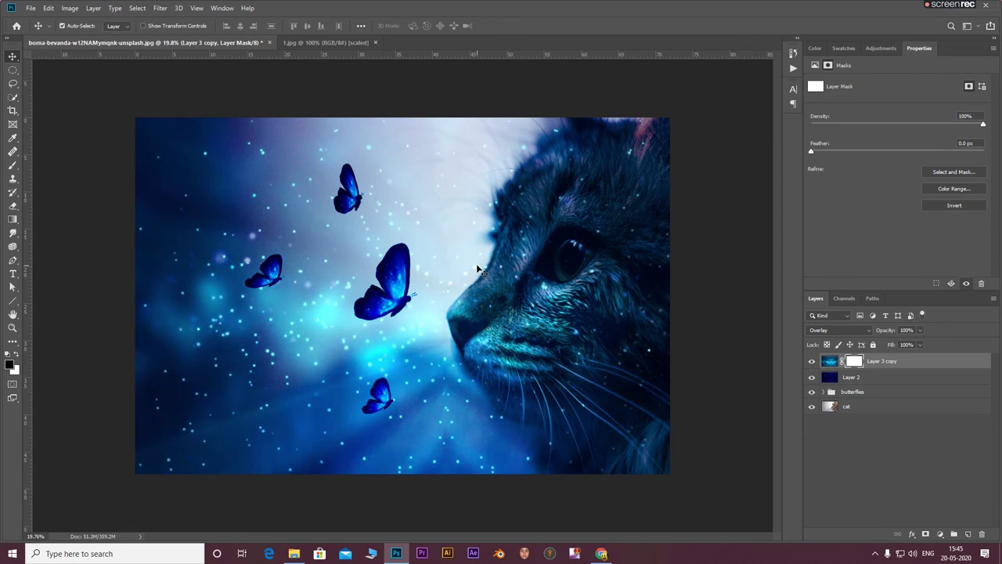
Paint the mask black with a 40% opacity brush over the cat's face, forehead and head.
key(b)
click(227, 26)
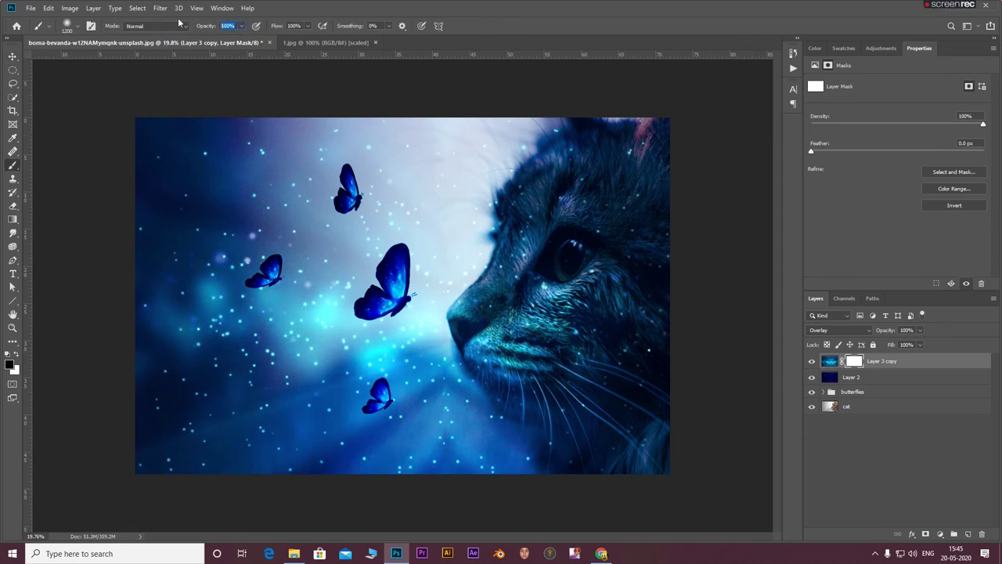
text(40)
click(294, 26)
mouse_move(547, 180)
mouse_down()
mouse_move(540, 235)
mouse_move(619, 129)
mouse_move(639, 259)
mouse_up()
drag(493, 430, 607, 395)
mouse_move(519, 398)
mouse_down()
mouse_move(611, 419)
mouse_move(661, 469)
mouse_up()
drag(532, 219, 571, 177)
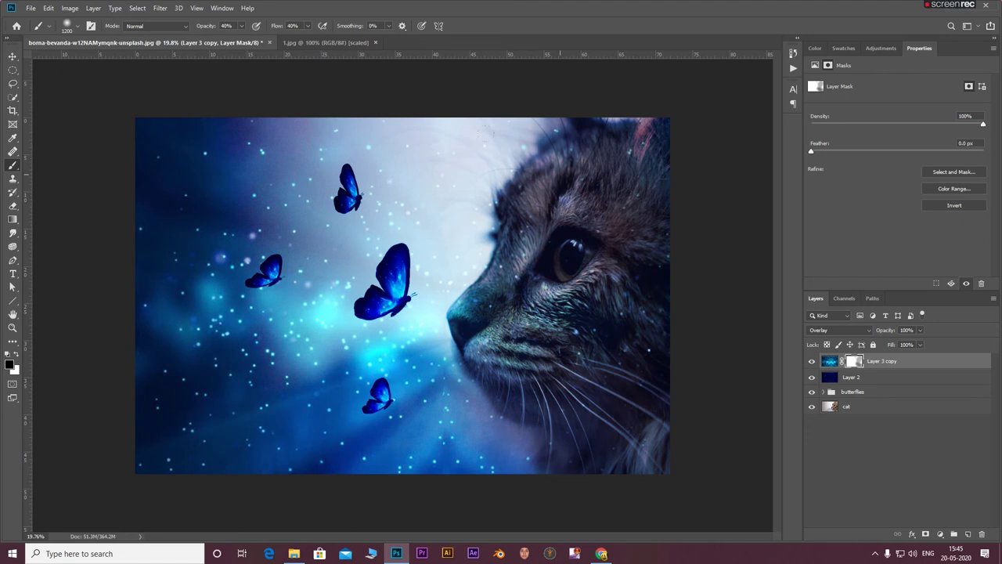
drag(556, 126, 658, 211)
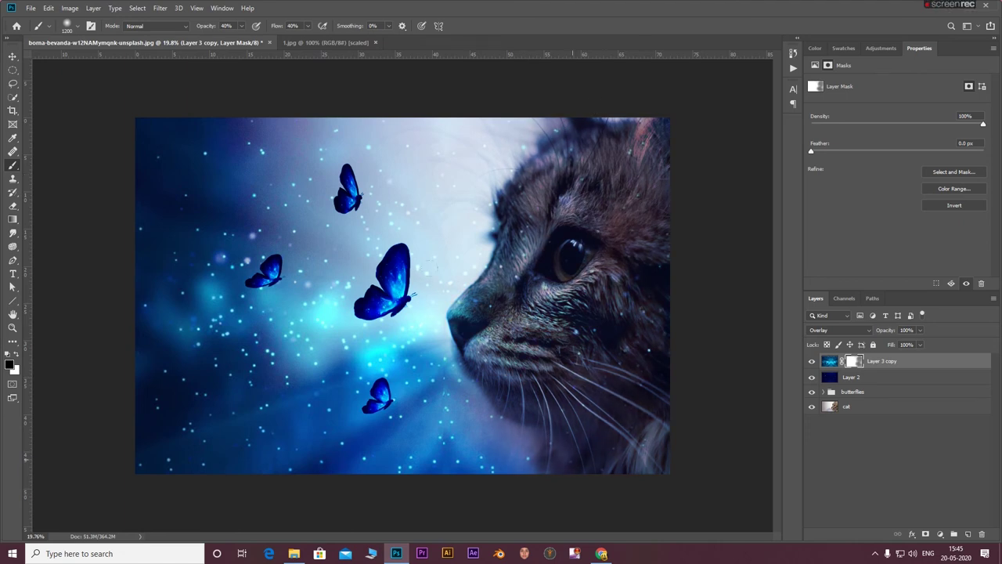
mouse_move(540, 157)
mouse_down()
mouse_move(650, 133)
mouse_move(565, 109)
mouse_up()
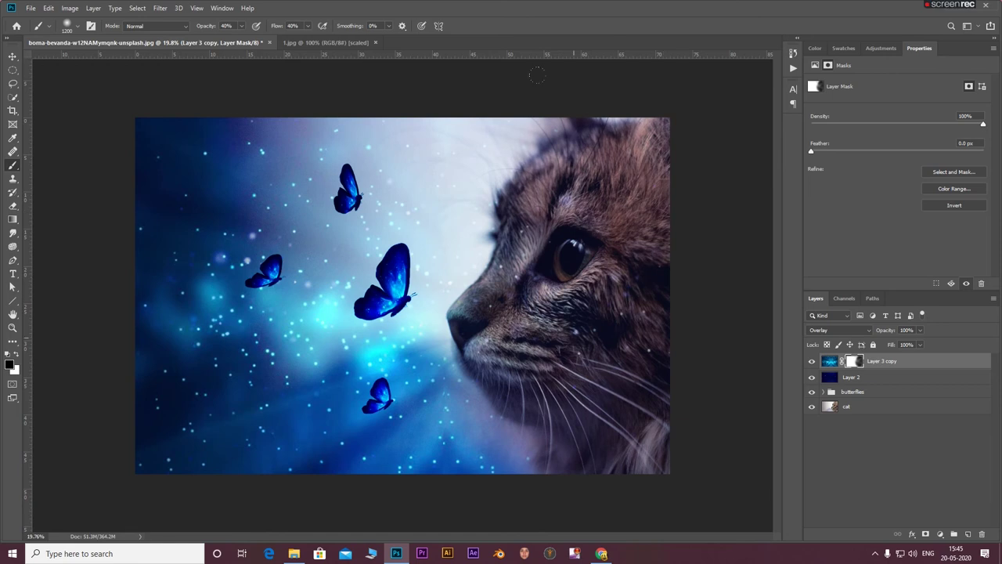
Paint starfield glow back onto the cat's upper fur with a white brush at 52% opacity.
key(v)
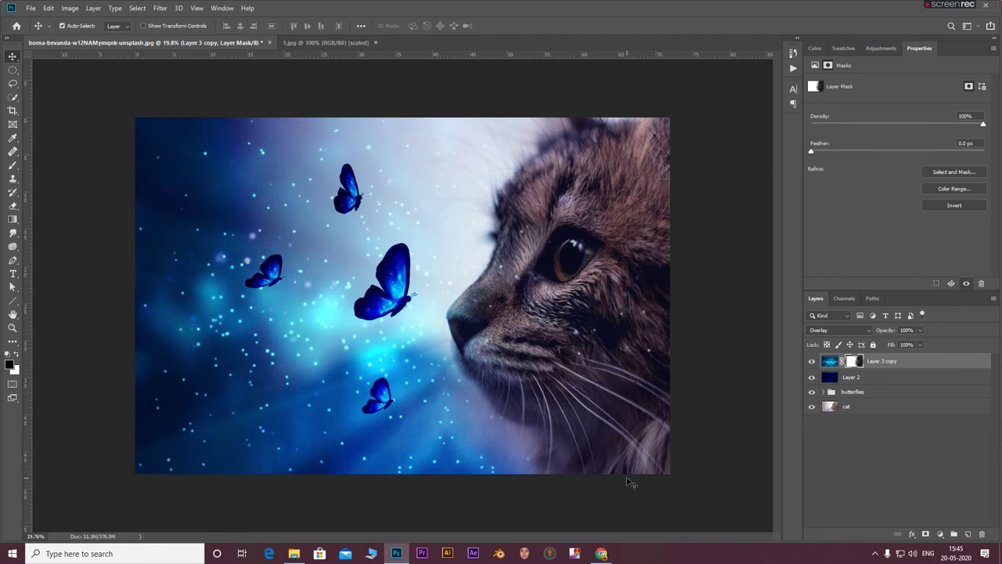
key(b)
key(x)
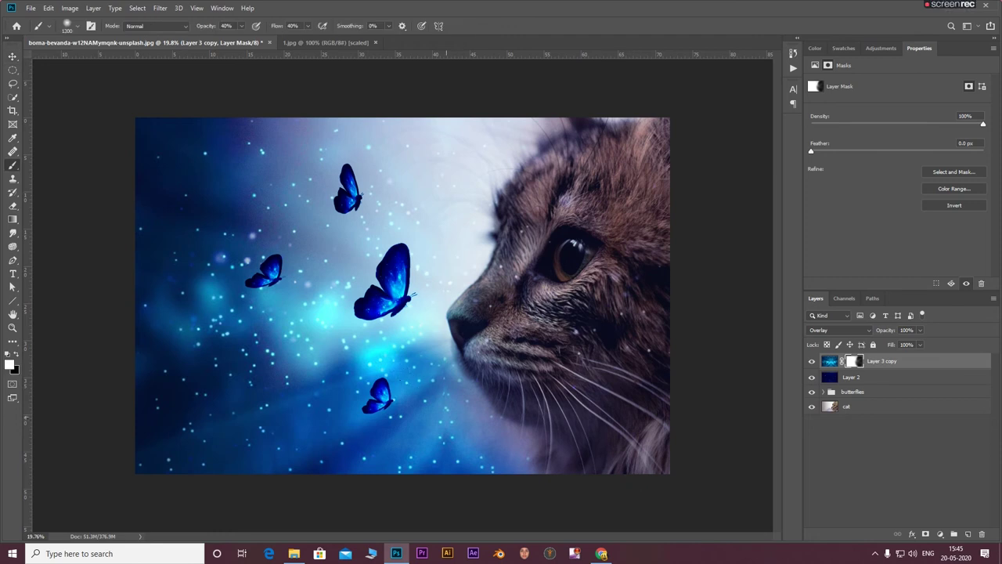
key(bracketright)
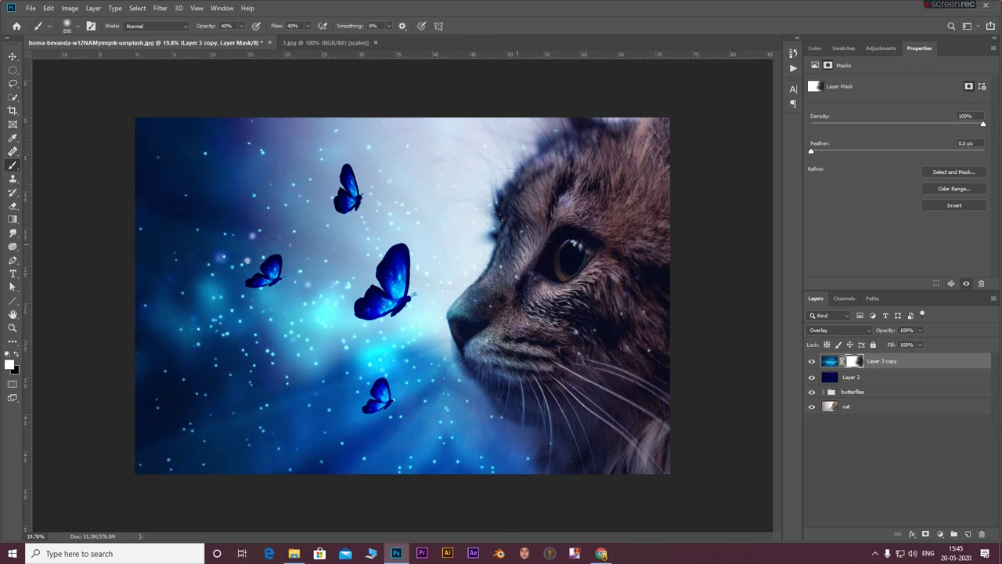
text(8052)
key(Return)
drag(658, 157, 603, 266)
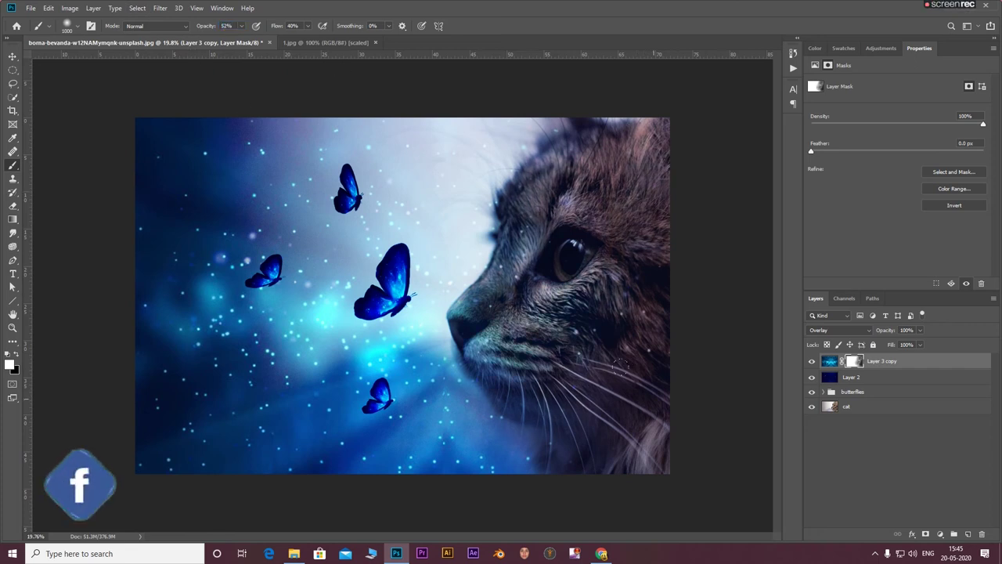
Target the starfield layer, set a black brush at 25% opacity, and select the butterflies group.
key(ctrl+2)
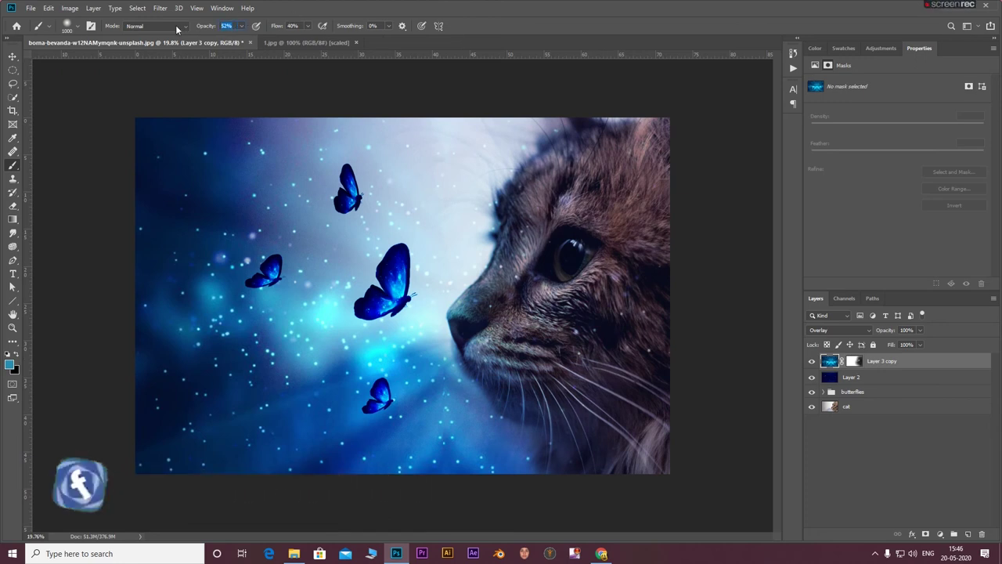
key(2)
key(5)
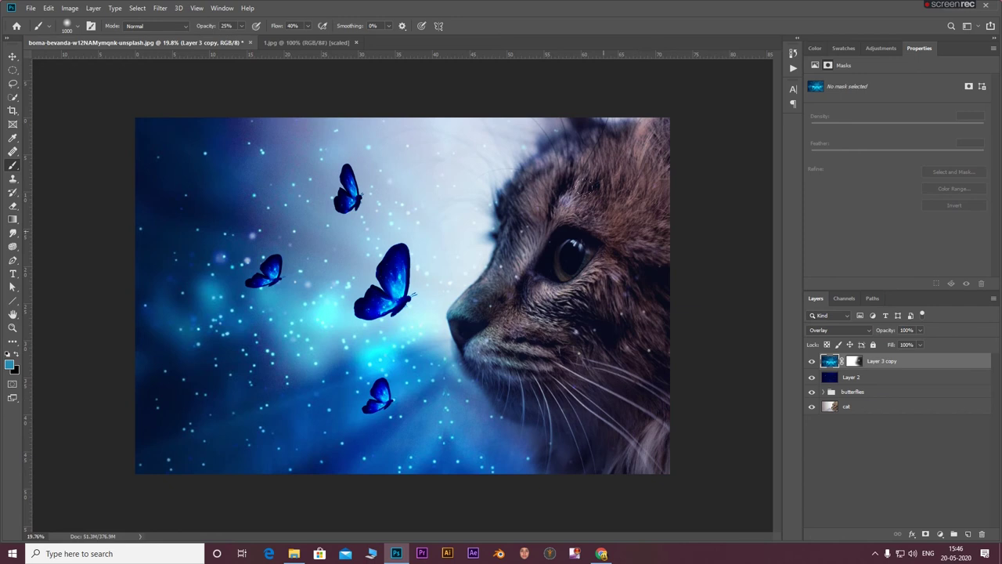
key(x)
scroll(493, 256, down, 3)
scroll(493, 256, up, 3)
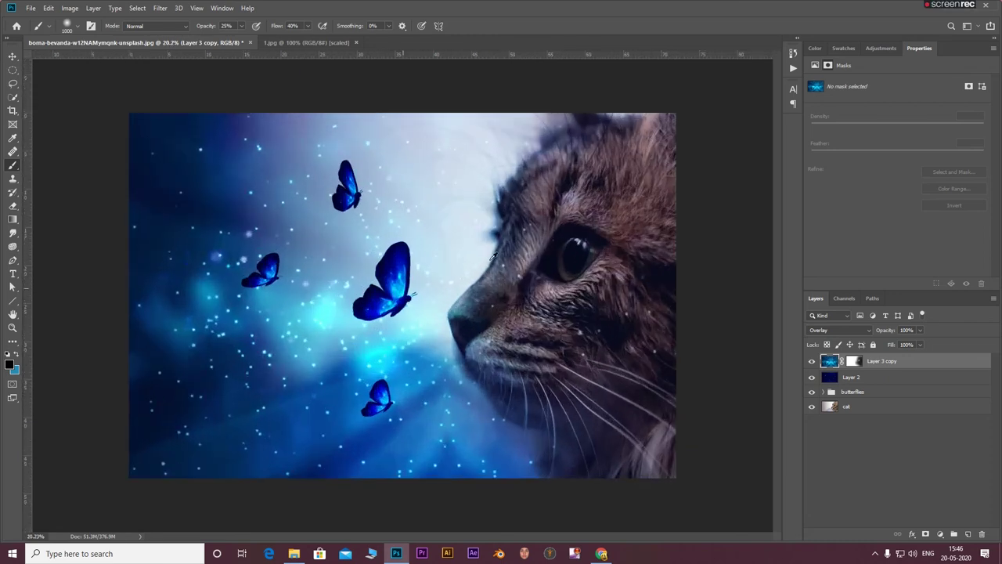
scroll(680, 226, up, 2)
scroll(650, 306, down, 3)
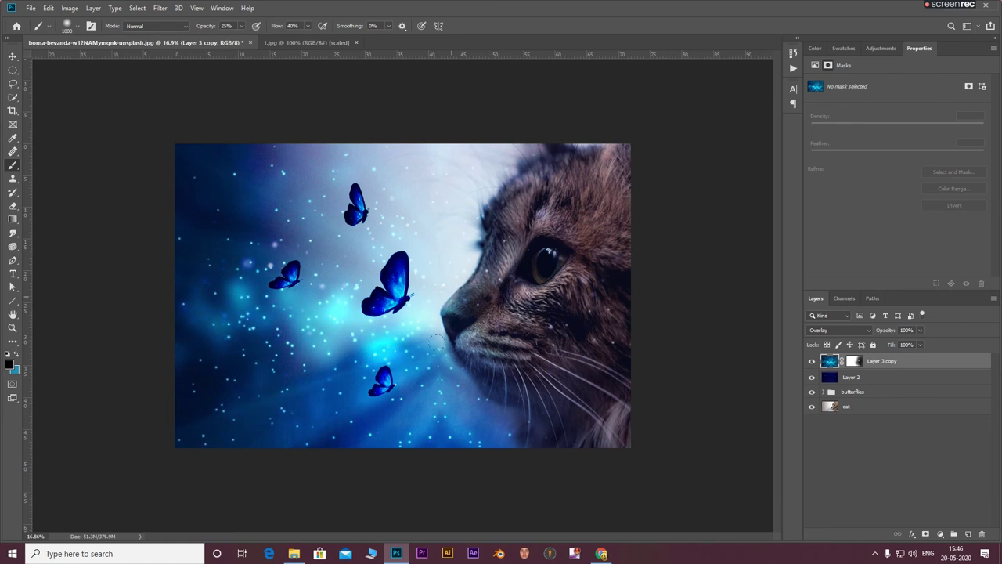
click(861, 392)
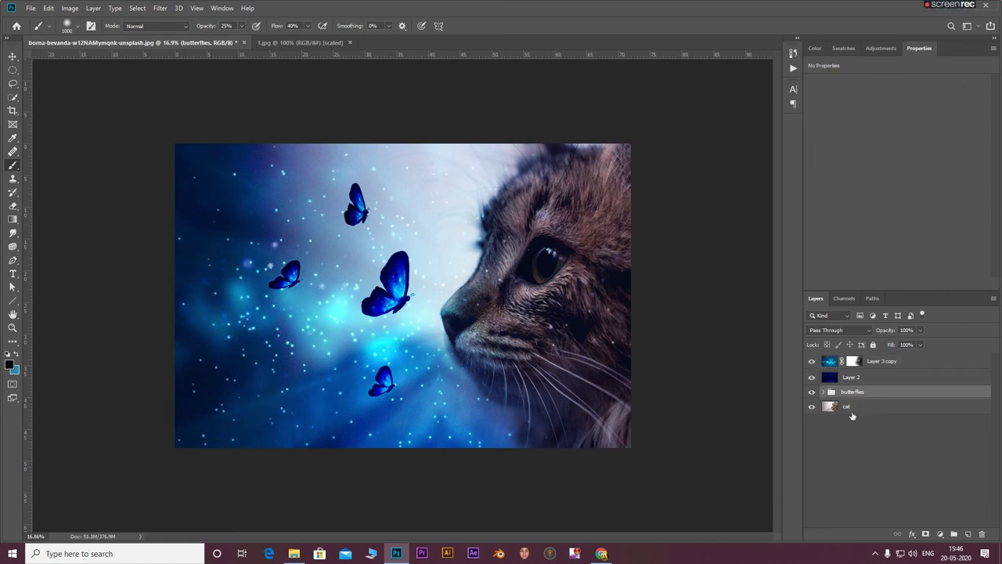
Duplicate the butterflies group, flip the copy horizontally, and shrink it into the cat's eye.
key(ctrl+j)
key(ctrl+t)
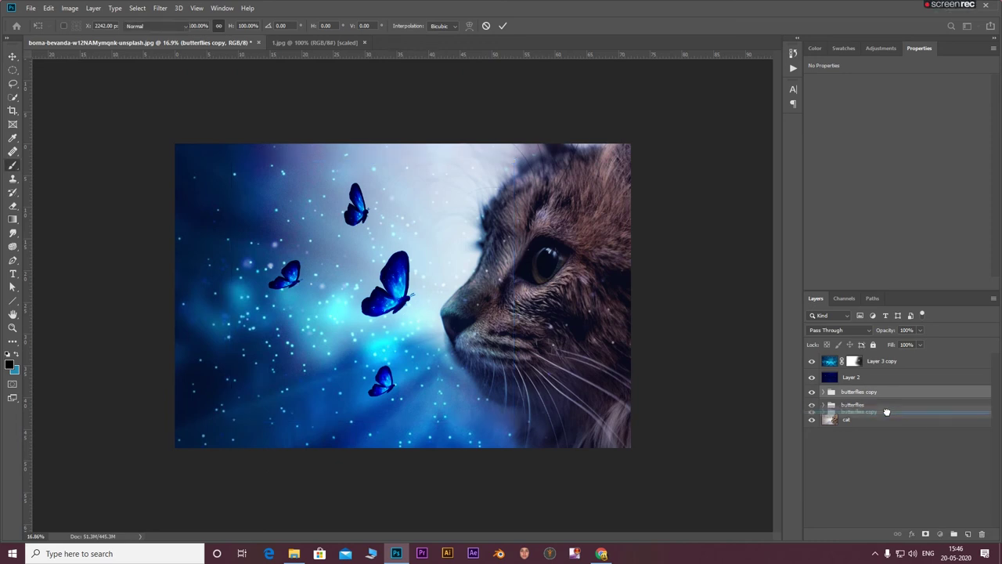
drag(888, 394, 888, 415)
key(b)
key(ctrl+t)
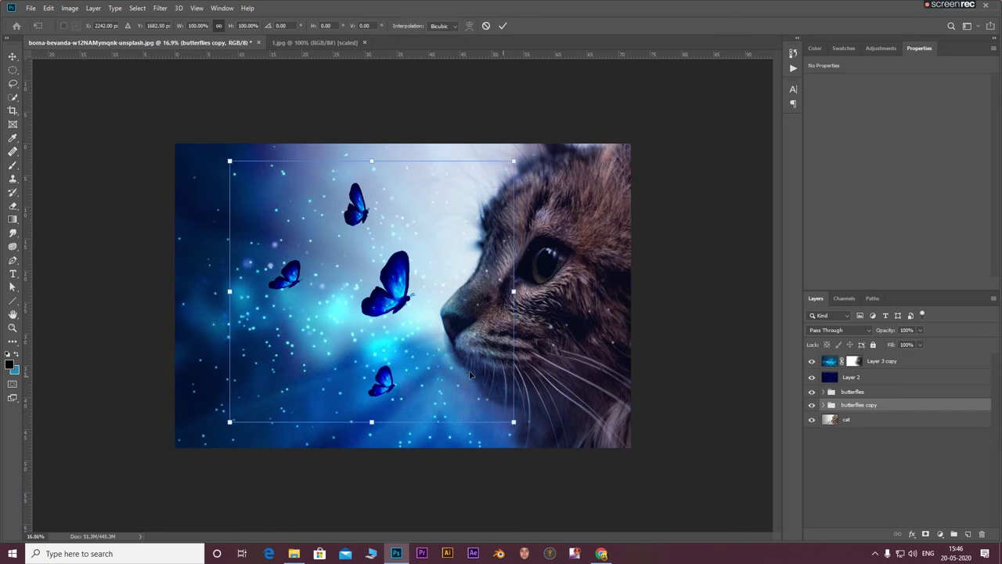
right_click(420, 246)
click(462, 374)
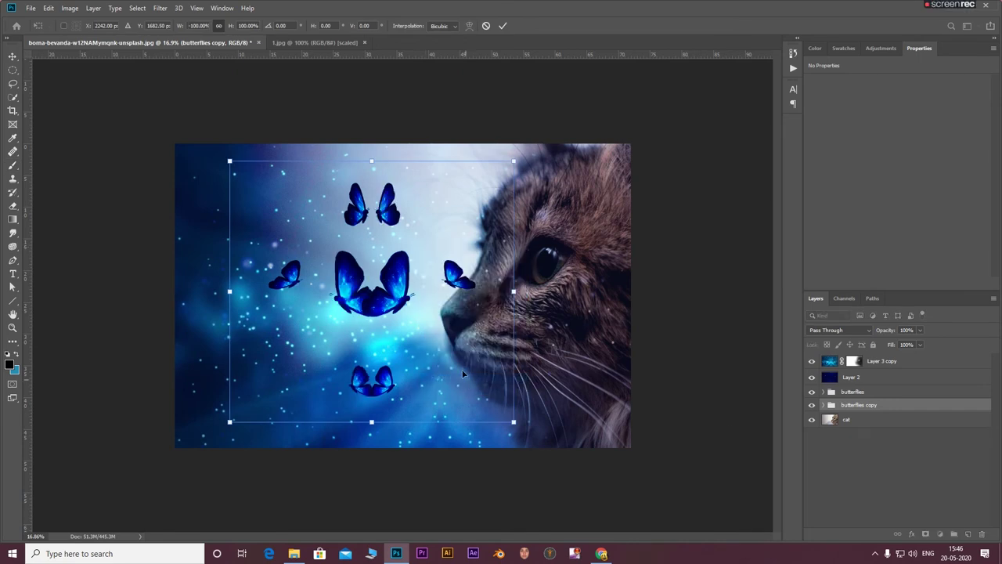
drag(458, 333, 624, 304)
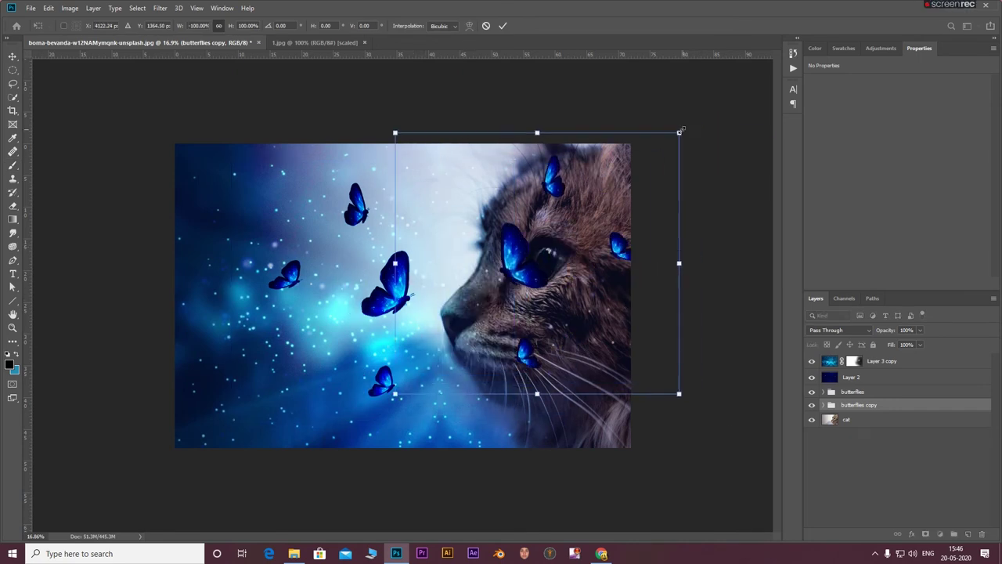
mouse_move(680, 132)
mouse_down()
mouse_move(441, 352)
mouse_move(574, 252)
mouse_move(547, 274)
mouse_move(553, 250)
mouse_move(542, 263)
mouse_move(555, 263)
mouse_up()
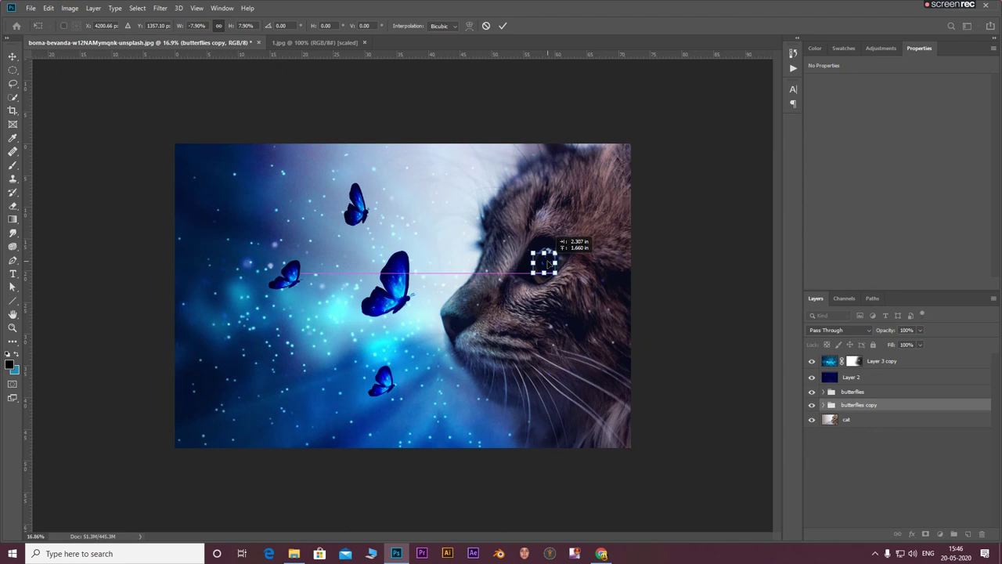
click(502, 26)
Zoom in and fine-tune the butterfly reflection's size and position inside the eye.
key(b)
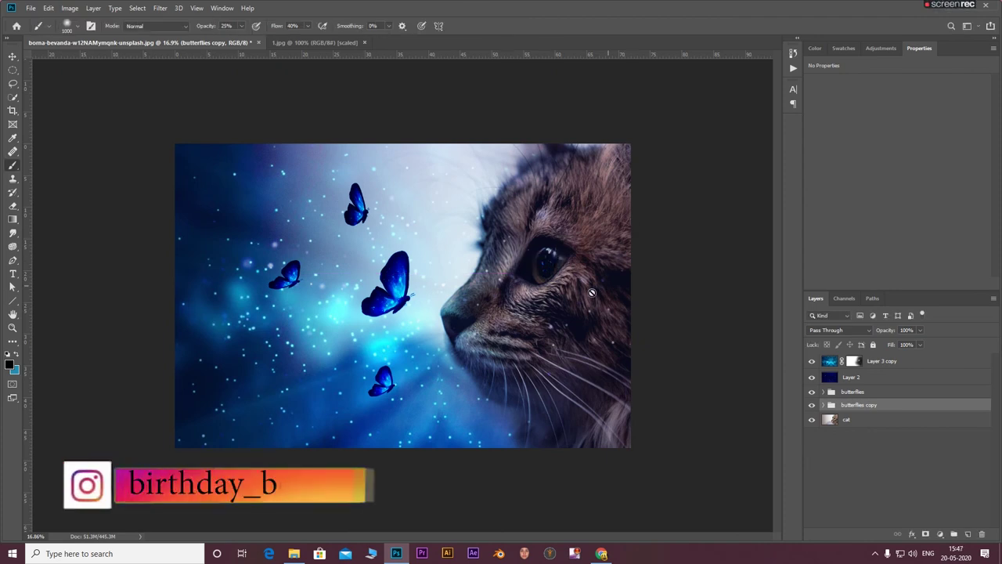
scroll(592, 224, up, 3)
scroll(591, 225, up, 3)
scroll(591, 224, up, 2)
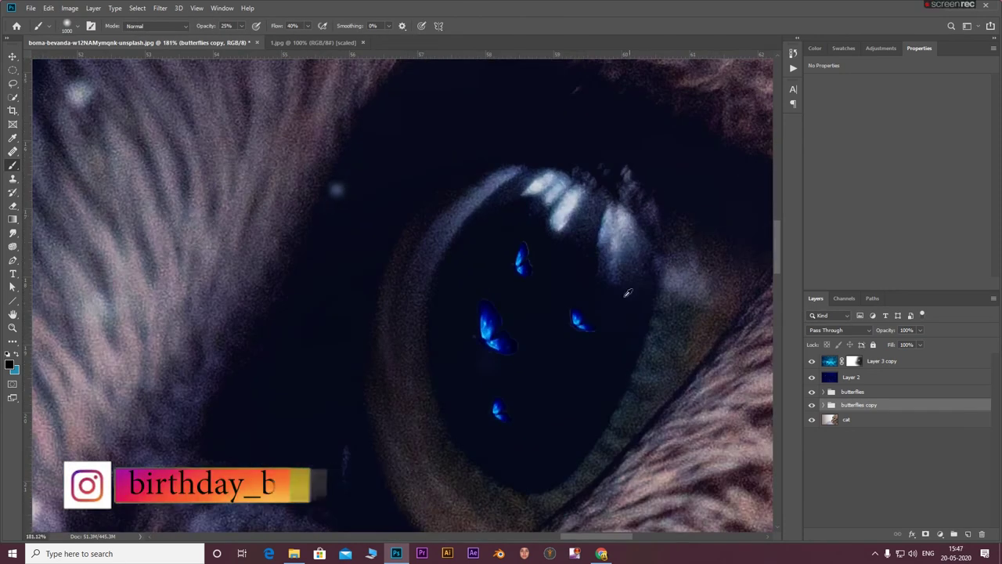
key(ctrl+t)
drag(555, 333, 560, 335)
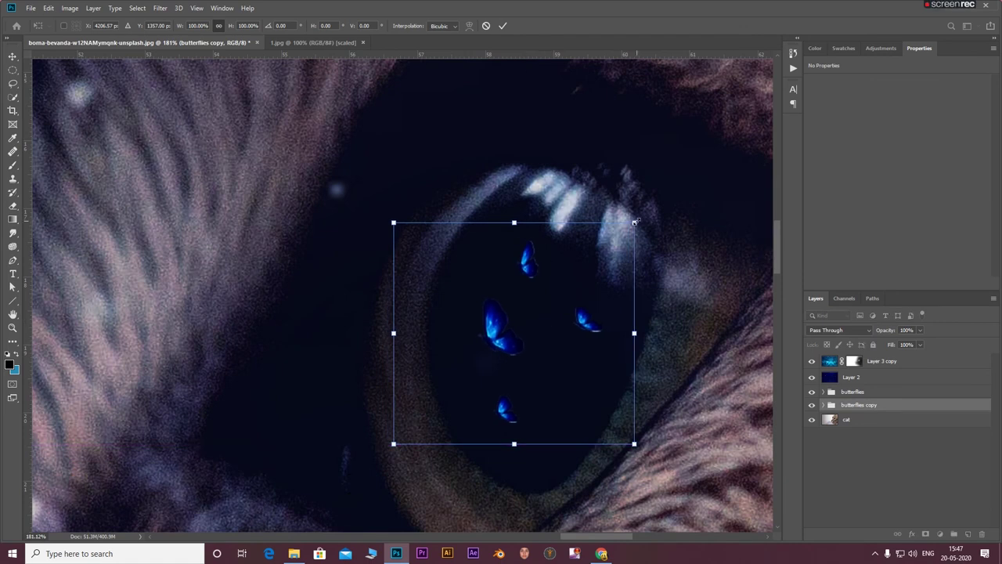
drag(634, 223, 677, 184)
drag(607, 263, 577, 279)
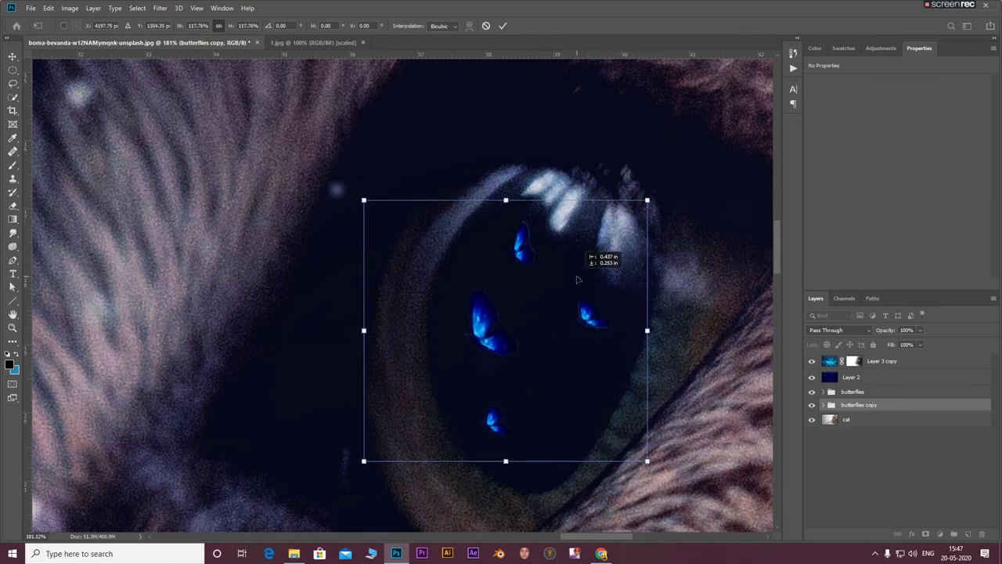
click(502, 26)
key(b)
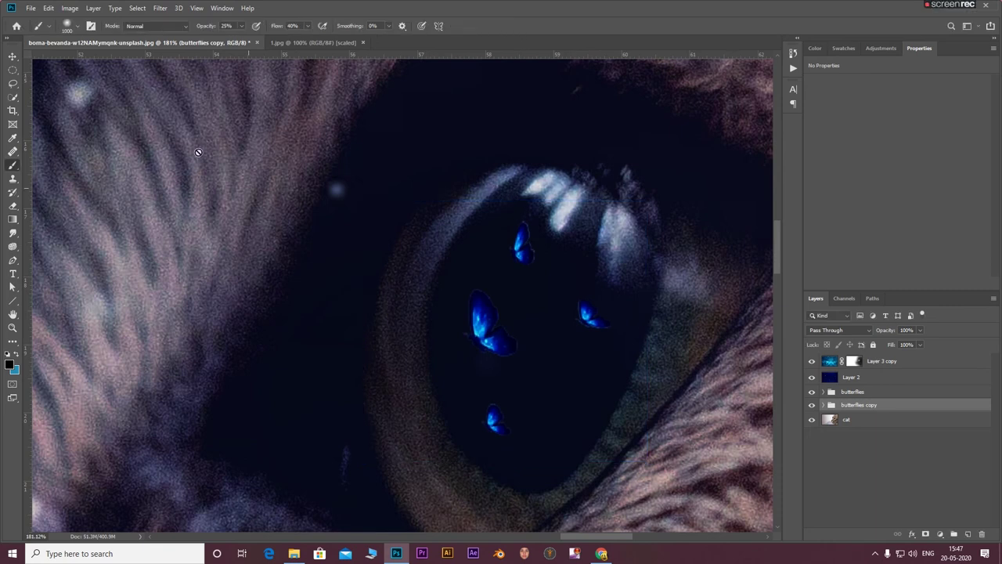
click(158, 9)
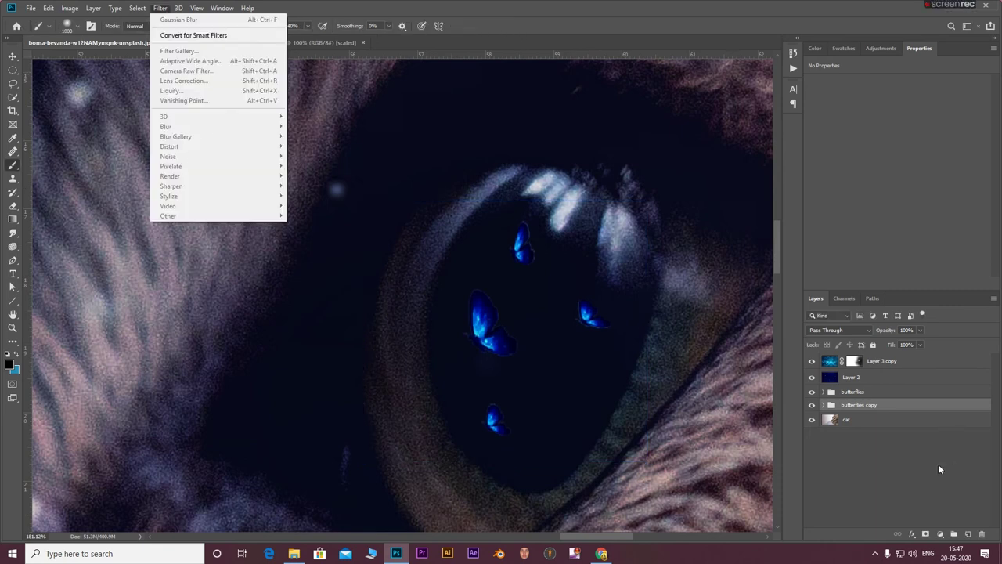
Merge the butterflies copy group into a single layer.
click(940, 469)
right_click(865, 407)
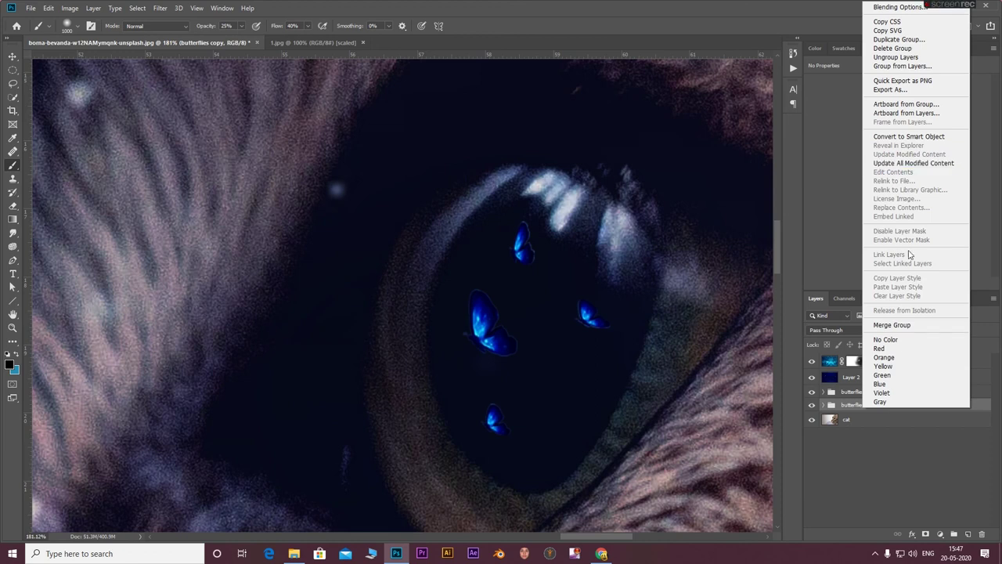
click(893, 324)
Apply a 2-pixel Gaussian Blur to the merged butterfly reflections.
click(159, 8)
mouse_move(166, 126)
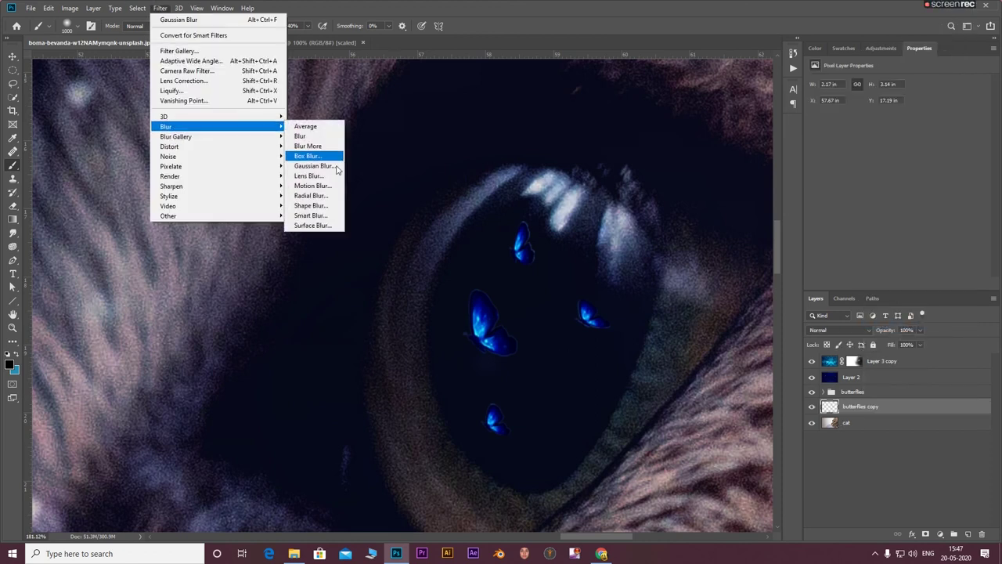
click(313, 166)
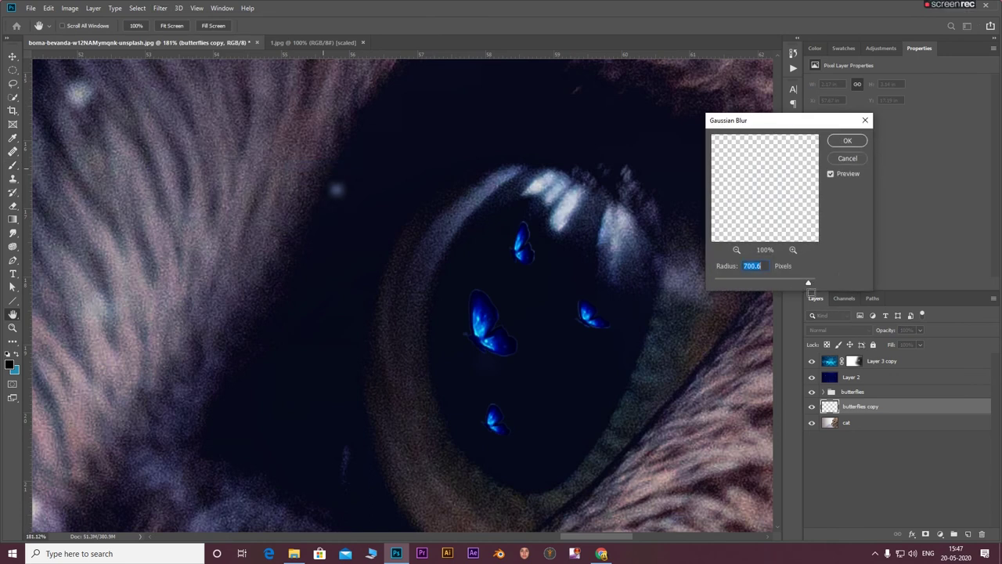
mouse_move(788, 284)
mouse_down()
mouse_move(802, 286)
mouse_move(715, 285)
mouse_move(751, 265)
mouse_up()
text(2)
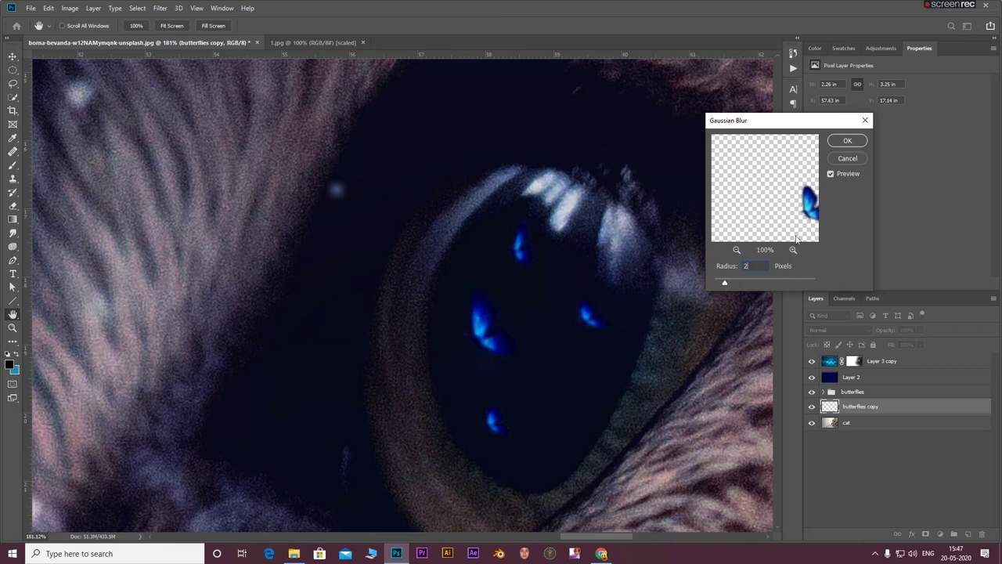
click(849, 141)
scroll(565, 304, down, 3)
Add a new layer, sample the pupil highlight's blue, and paint it along the iris.
scroll(565, 303, down, 3)
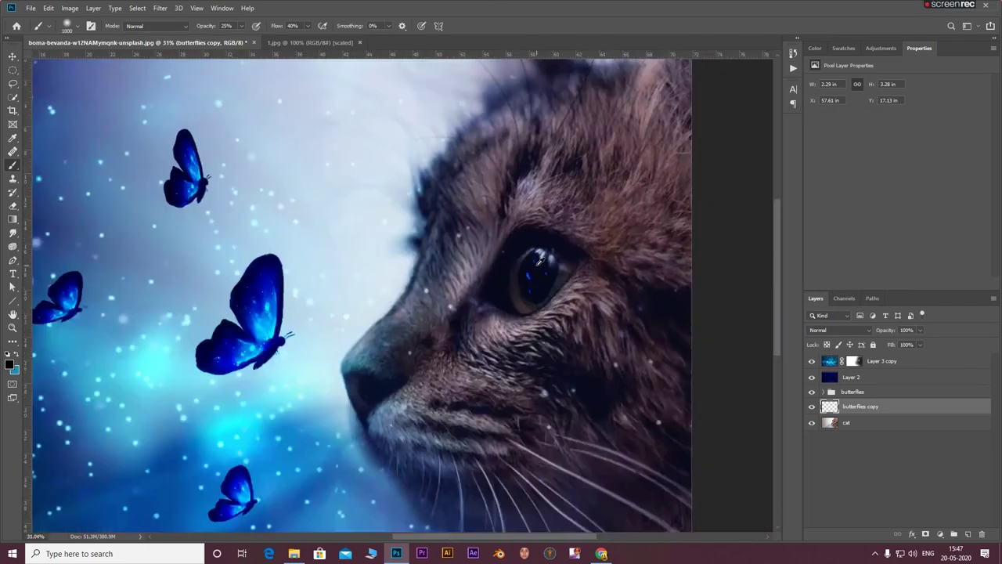
scroll(565, 303, down, 3)
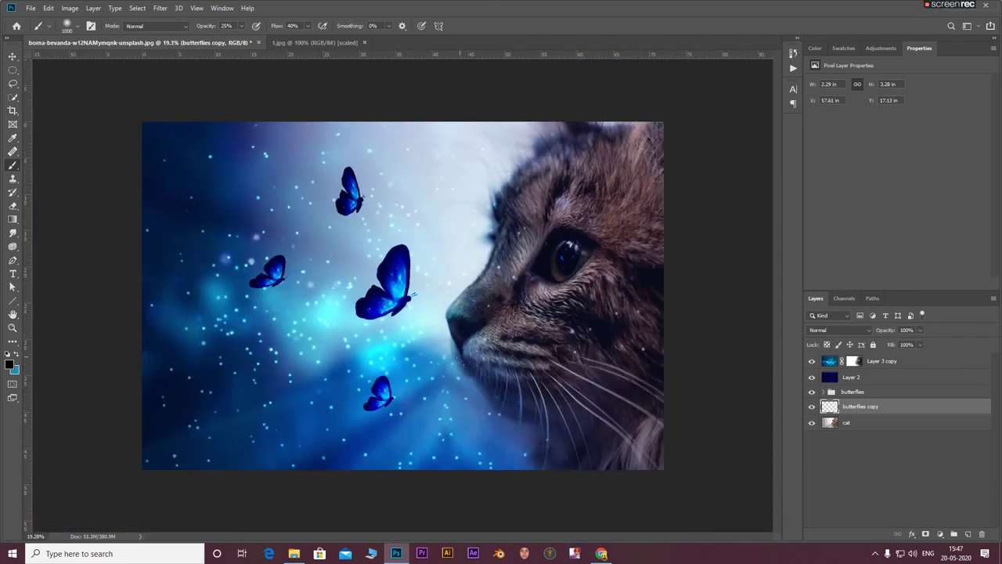
scroll(766, 204, up, 5)
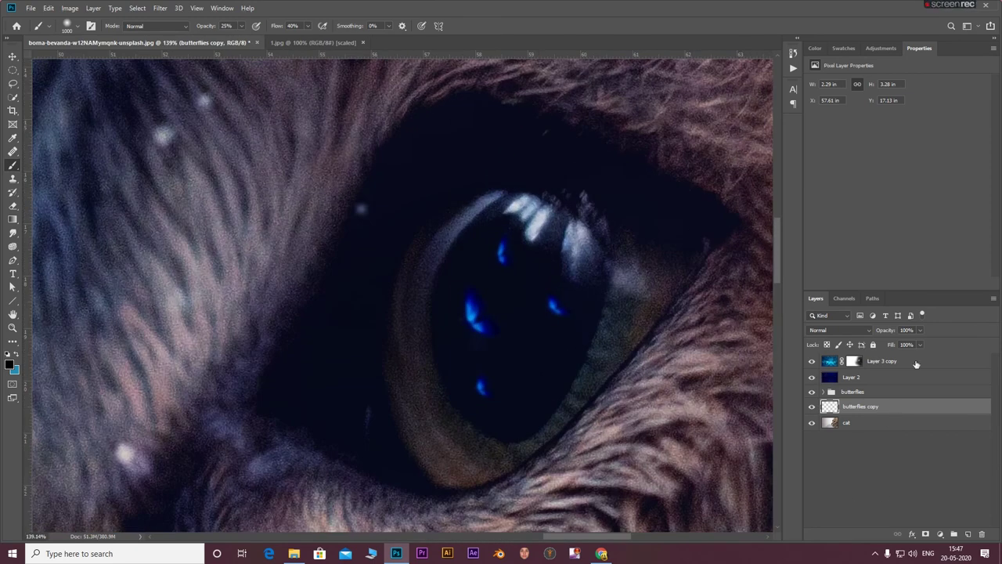
click(968, 534)
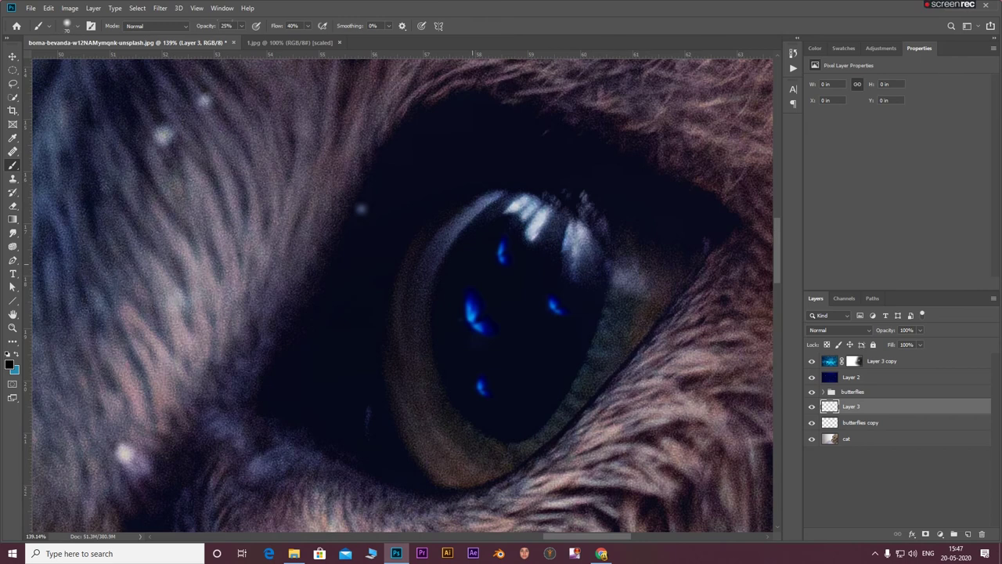
alt+click(475, 311)
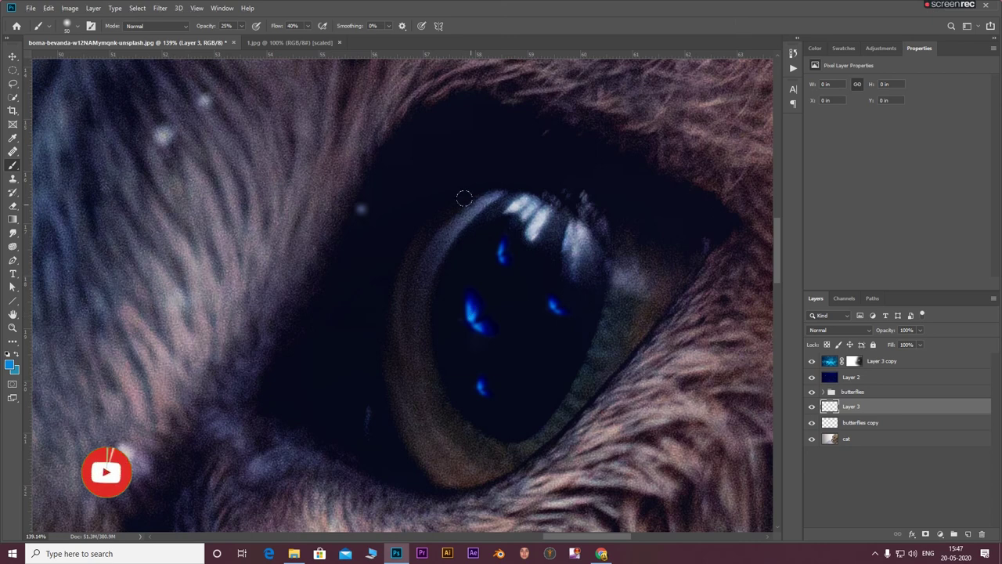
mouse_move(412, 252)
mouse_down()
mouse_move(440, 462)
mouse_move(656, 282)
mouse_up()
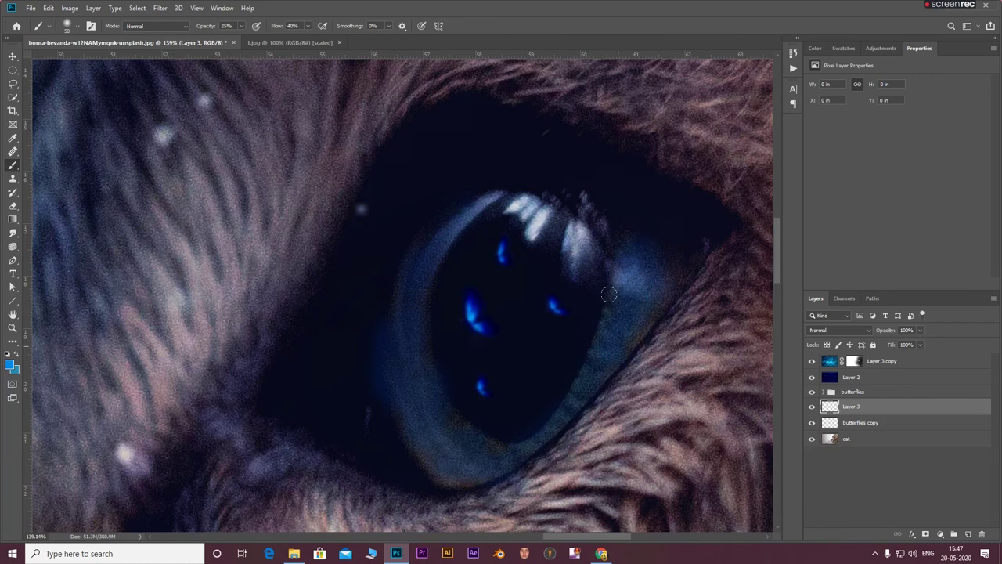
key(ctrl+0)
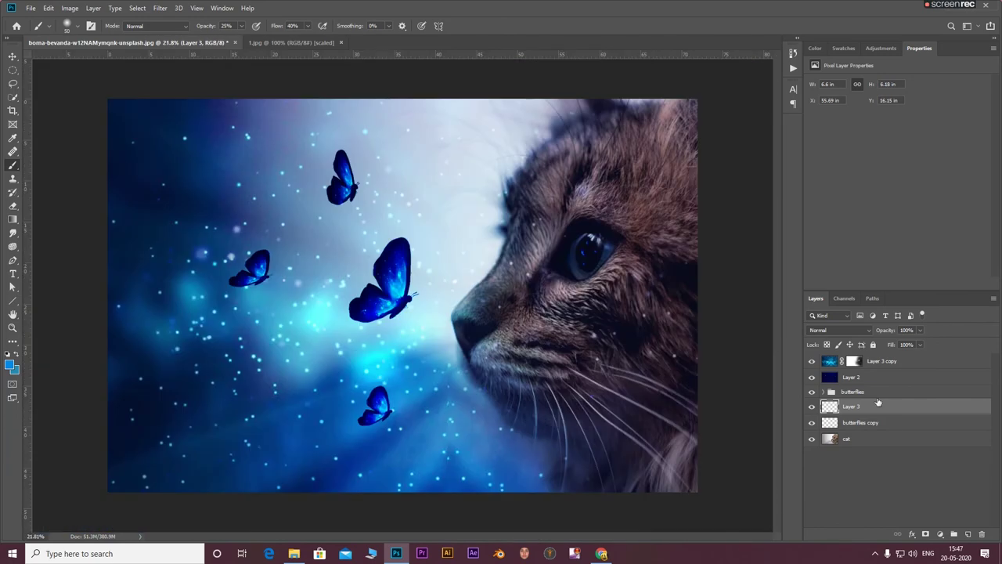
Blur the blue iris paint on Layer 3 with a 6-pixel Gaussian Blur.
click(156, 9)
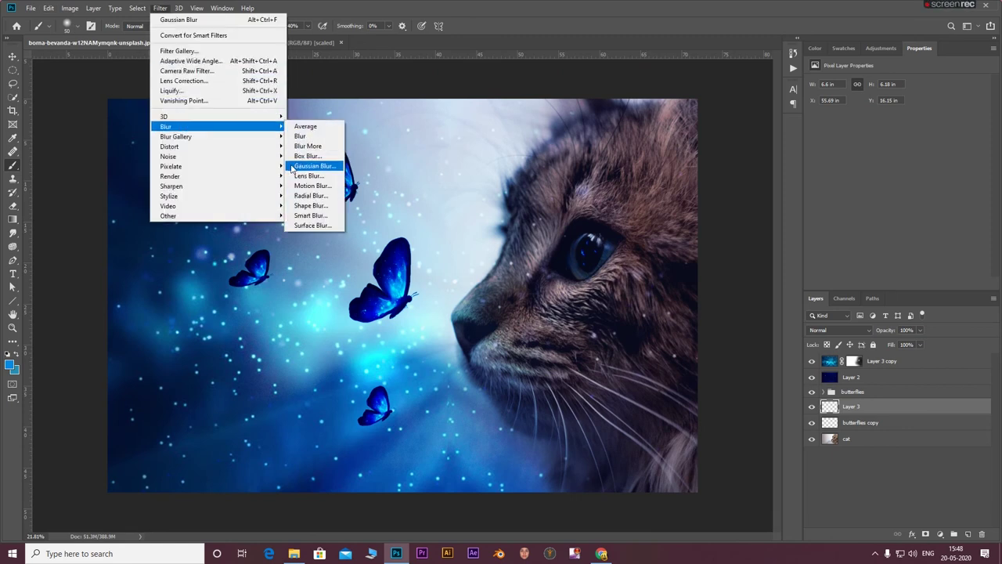
click(313, 165)
mouse_move(731, 284)
mouse_down()
mouse_move(743, 284)
mouse_move(719, 281)
mouse_up()
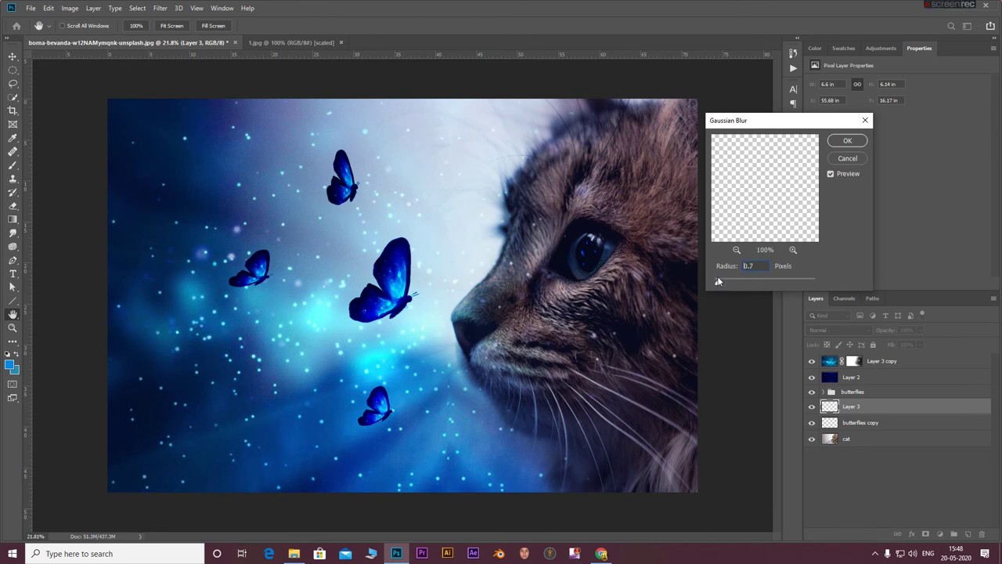
click(848, 143)
Paint more blue onto the iris, including its upper-left edge.
key(b)
alt+scroll(619, 258, up, 10)
mouse_move(621, 325)
mouse_down()
mouse_move(601, 329)
mouse_move(614, 272)
mouse_move(573, 261)
mouse_move(590, 321)
mouse_up()
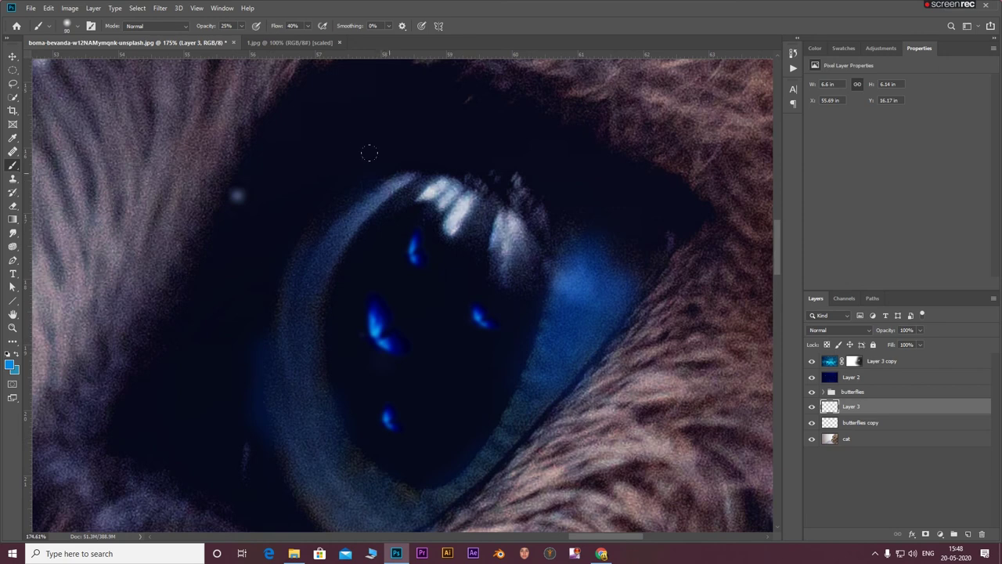
mouse_move(385, 163)
mouse_down()
mouse_move(295, 262)
mouse_move(268, 391)
mouse_up()
scroll(329, 336, down, 3)
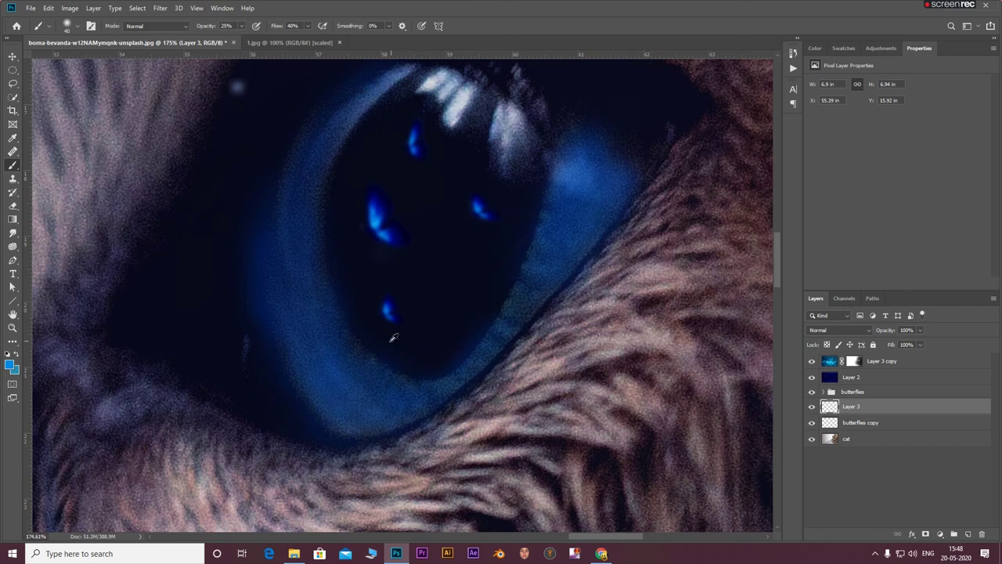
alt+scroll(393, 337, down, 4)
alt+scroll(393, 337, down, 3)
alt+scroll(393, 337, down, 2)
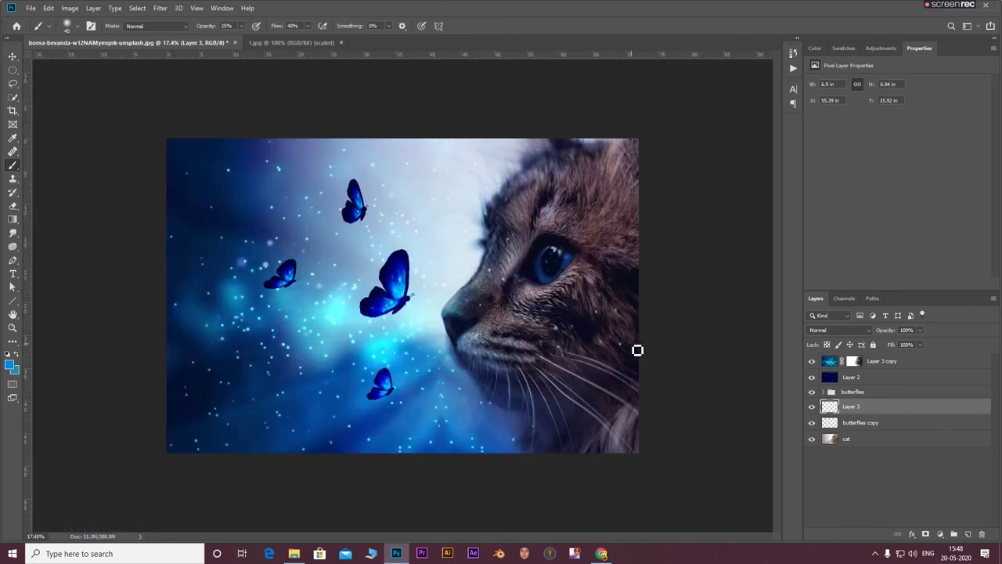
Reapply the Gaussian Blur to Layer 3 and lower its opacity to about 74%.
click(161, 8)
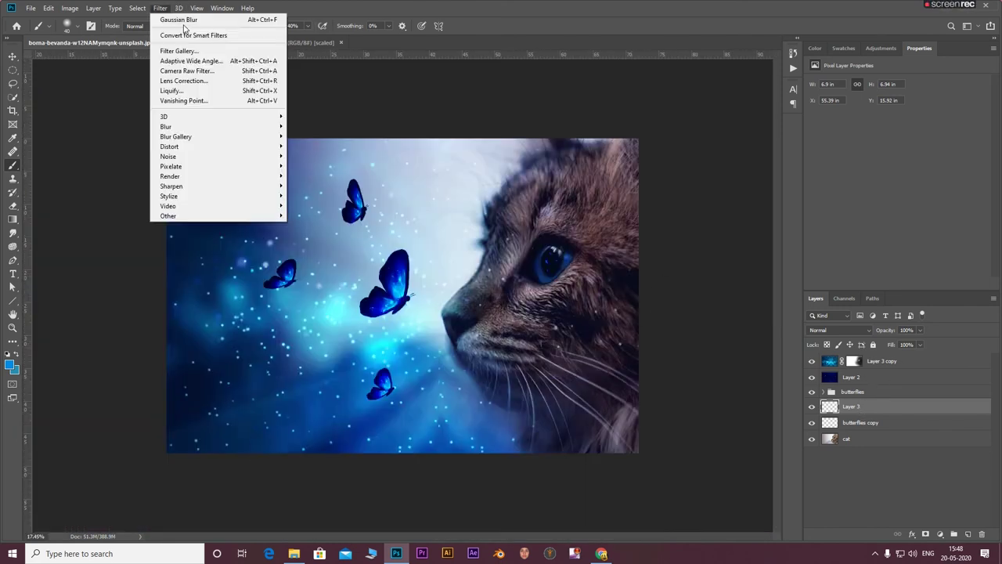
click(184, 20)
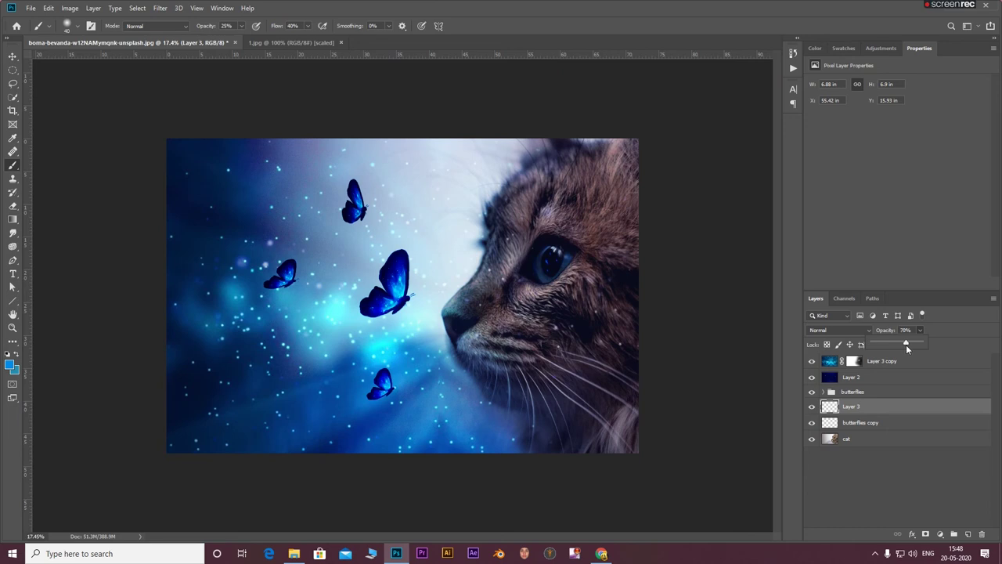
drag(906, 344, 904, 344)
click(898, 483)
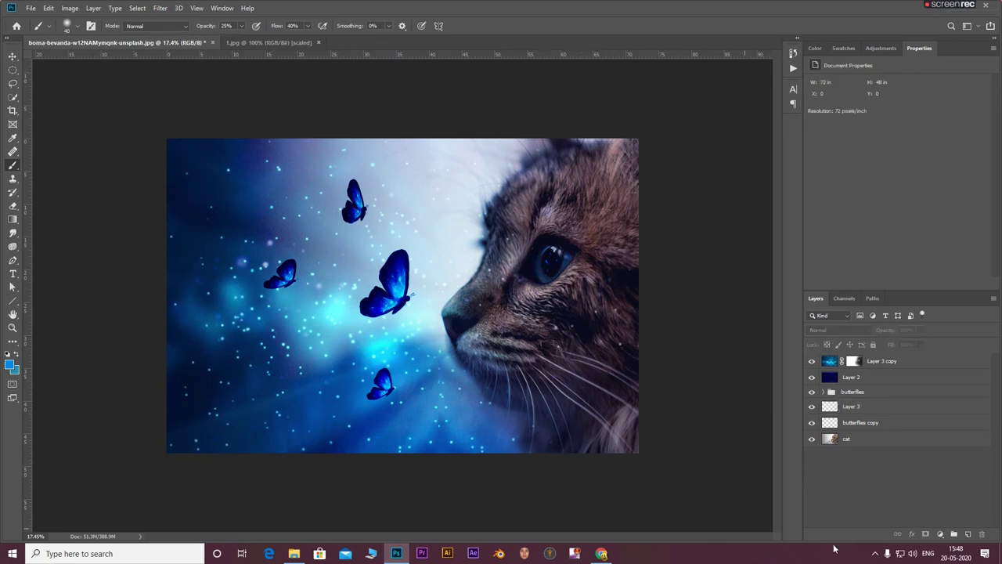
click(895, 361)
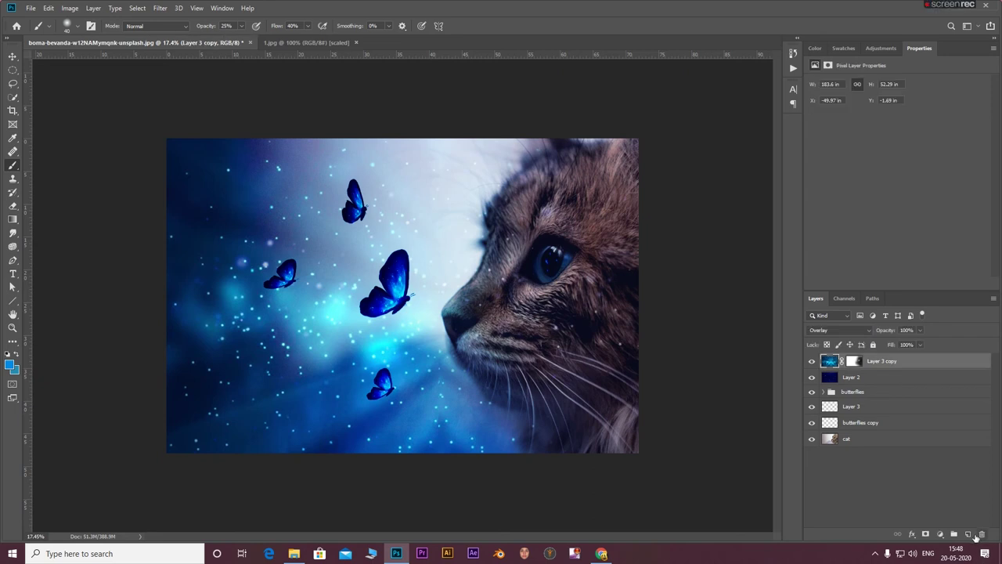
Place images (3).jpg from the source folder and scale it to cover the canvas.
click(968, 533)
click(31, 8)
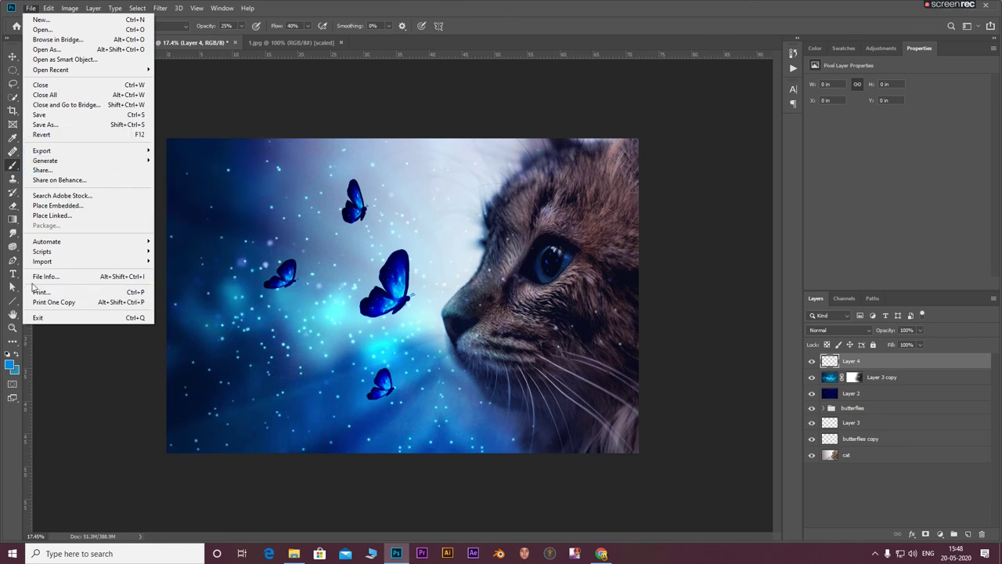
click(120, 461)
click(294, 554)
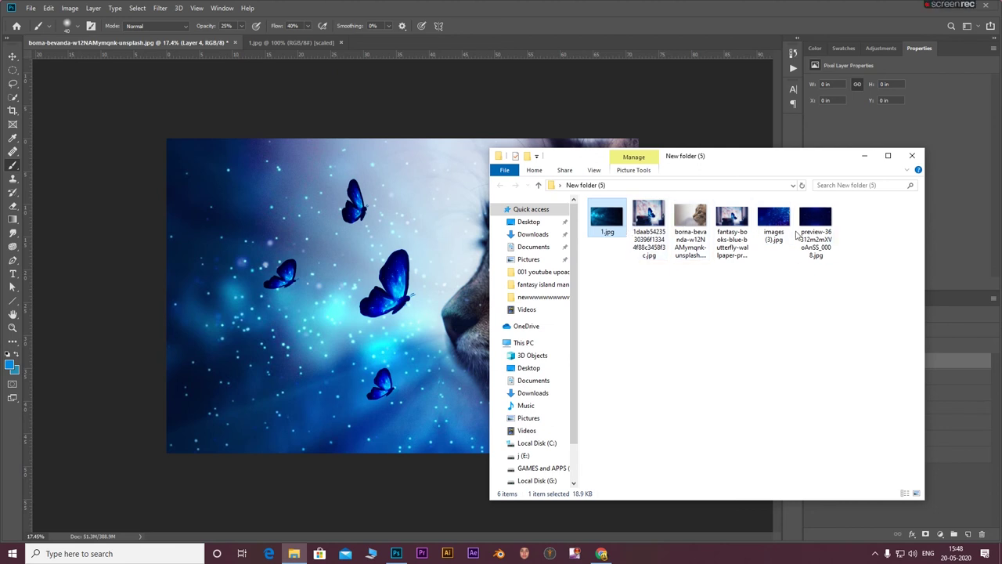
drag(780, 229, 399, 295)
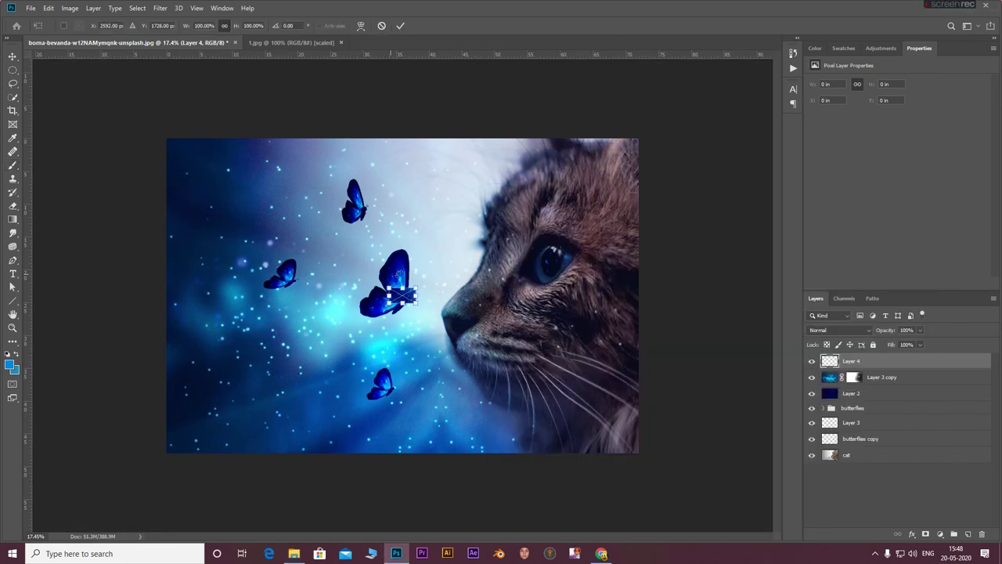
drag(437, 326, 705, 458)
drag(648, 414, 418, 262)
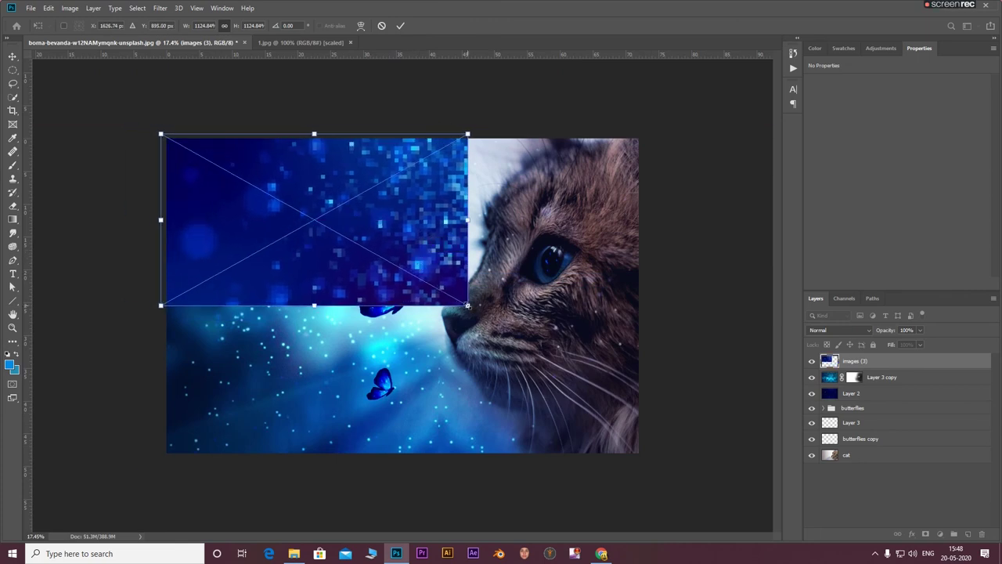
drag(468, 306, 739, 477)
drag(670, 341, 604, 359)
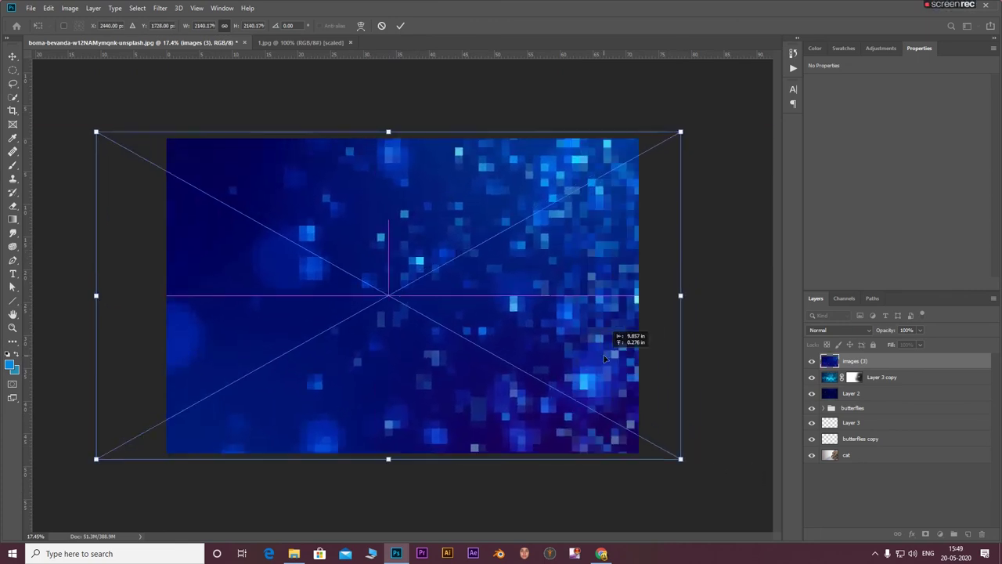
click(400, 25)
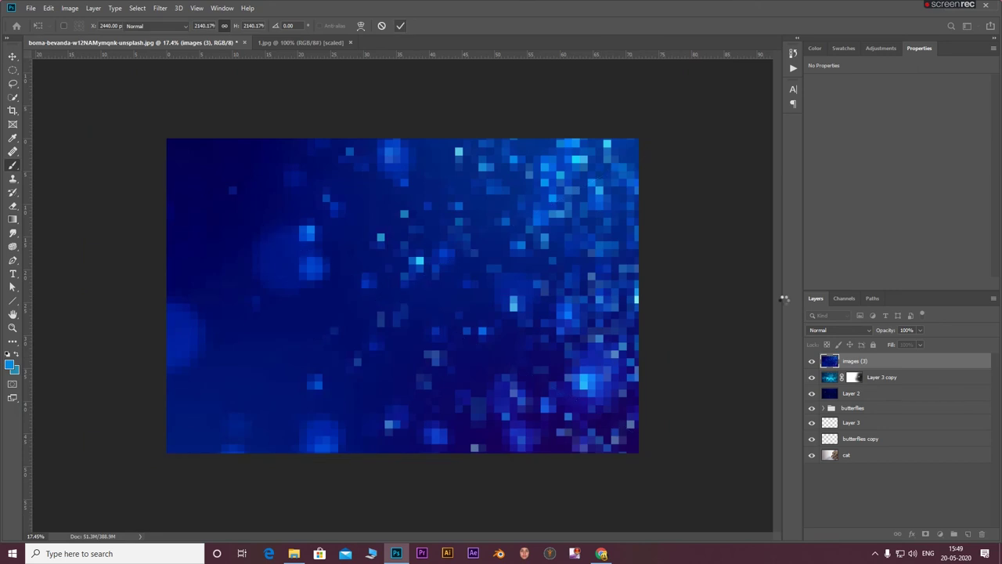
Blend the images (3) layer in Soft Light at 55% opacity.
click(862, 331)
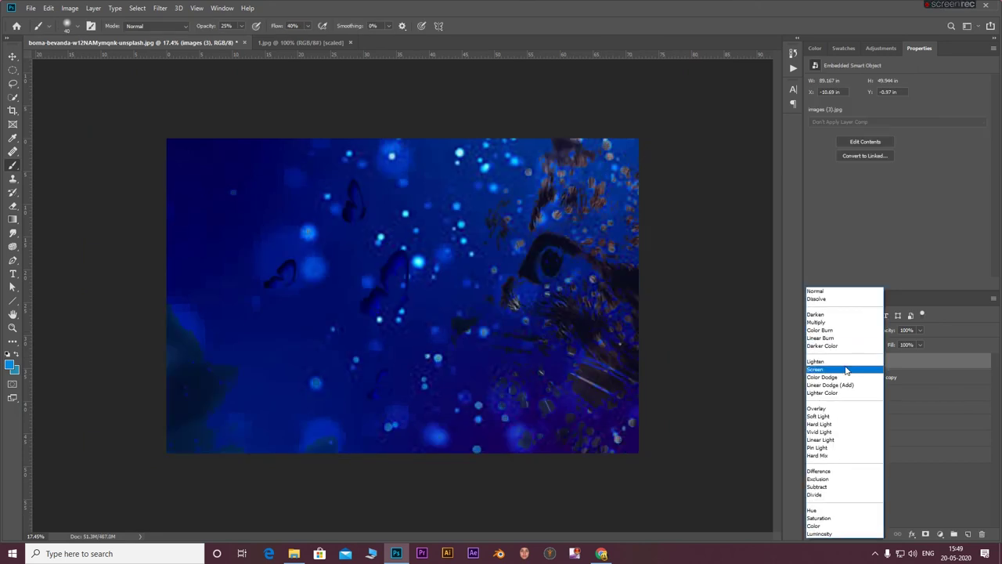
click(830, 418)
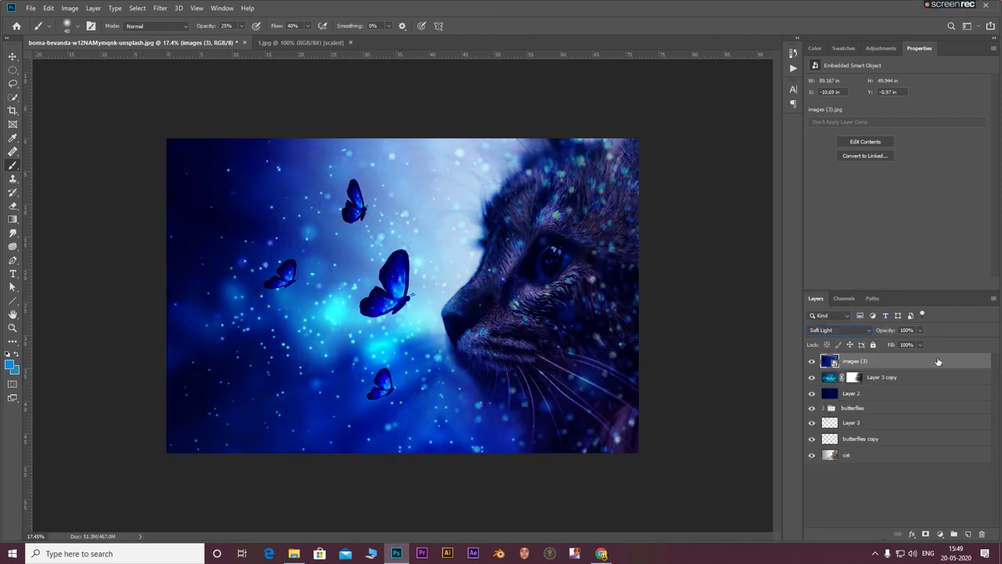
click(919, 331)
drag(901, 353, 897, 353)
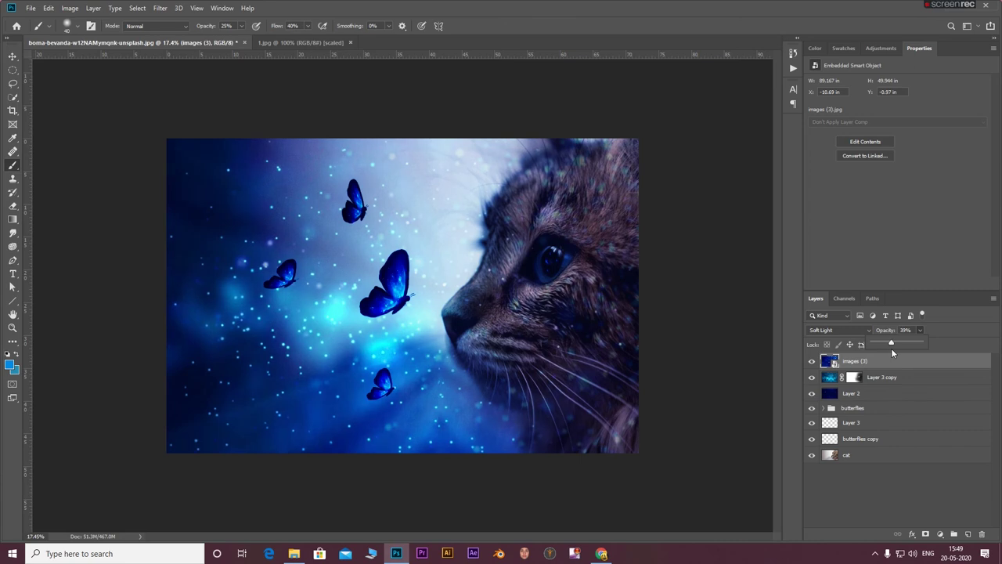
drag(891, 350, 899, 351)
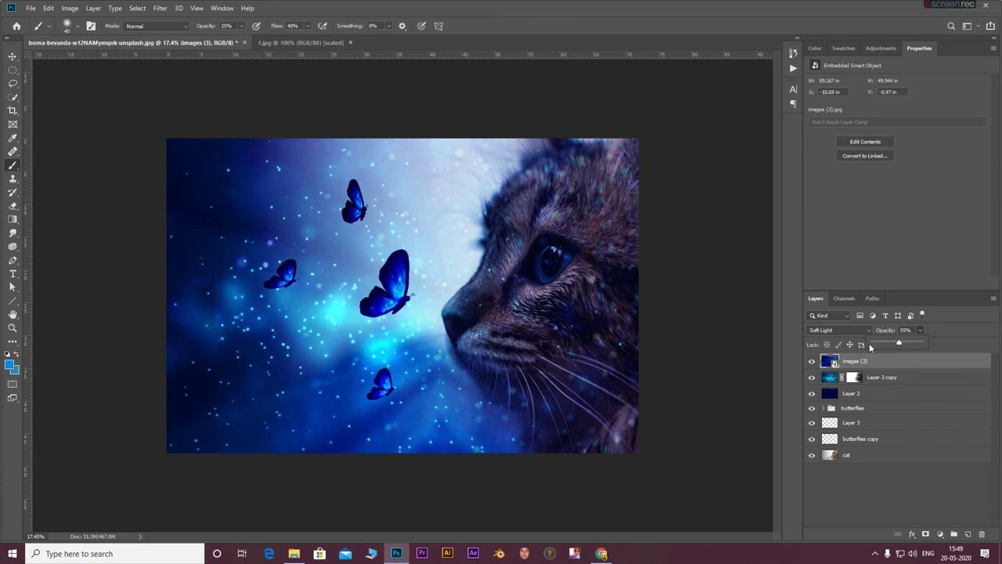
scroll(665, 322, up, 2)
scroll(665, 322, down, 3)
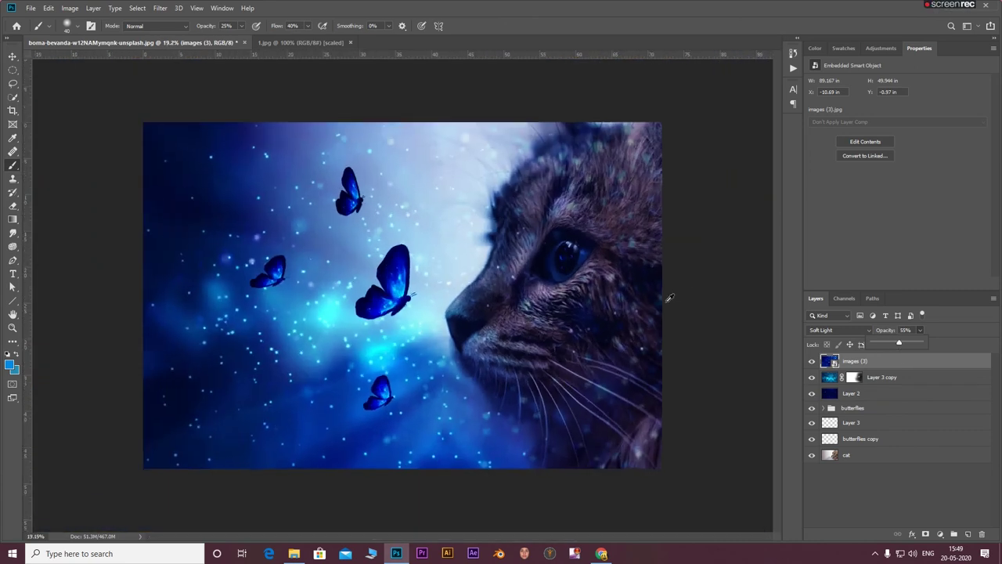
scroll(666, 372, up, 1)
Add a layer mask to images (3) and brush black over the cat's face with a large brush.
click(932, 531)
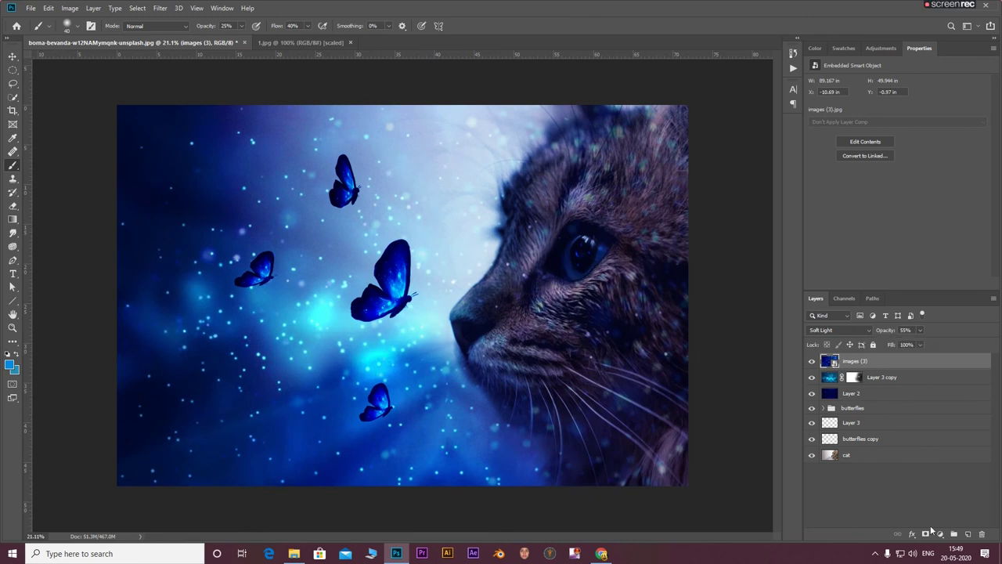
click(926, 534)
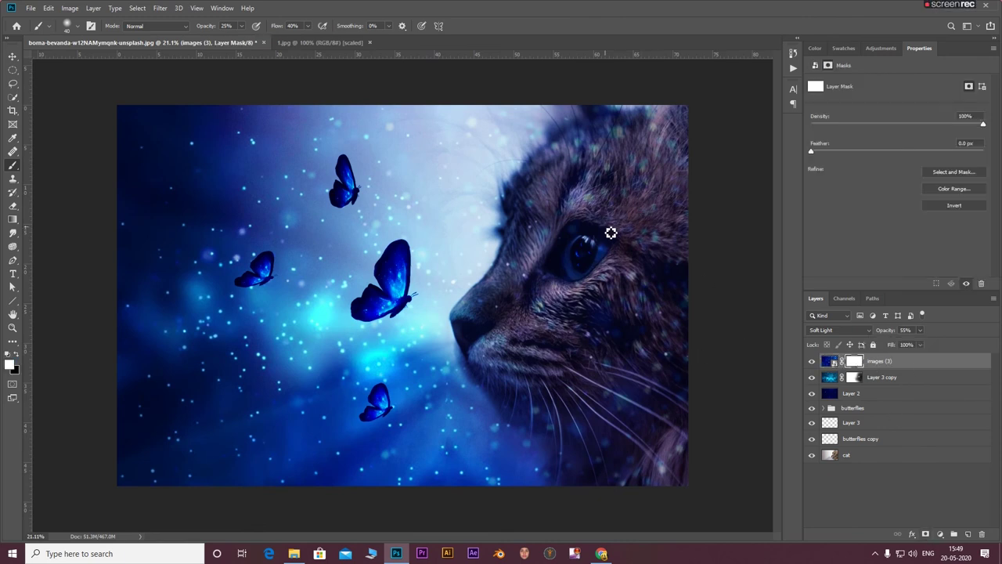
key(bracketright)
key(bracketright)
key(bracketright)
key(x)
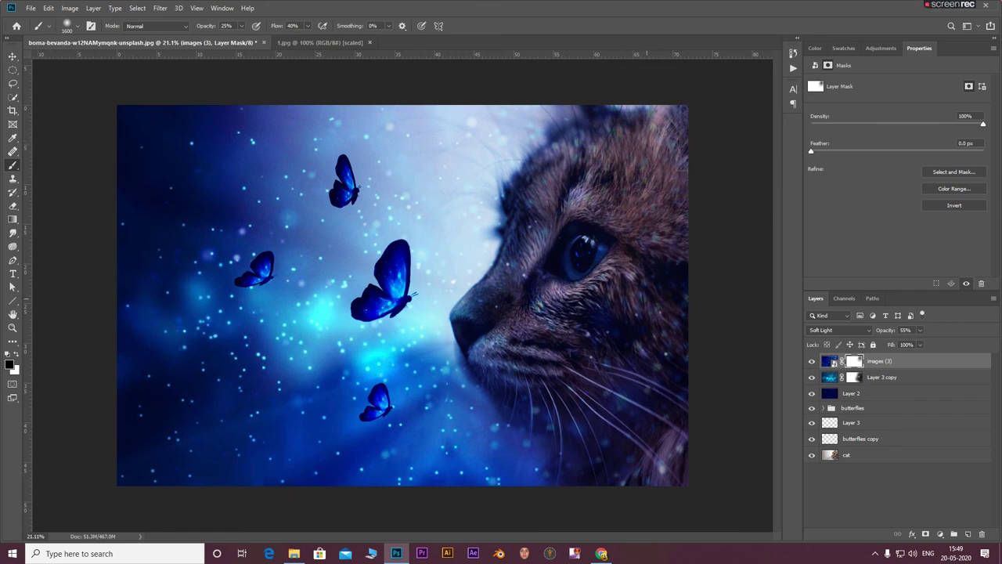
drag(241, 29, 242, 36)
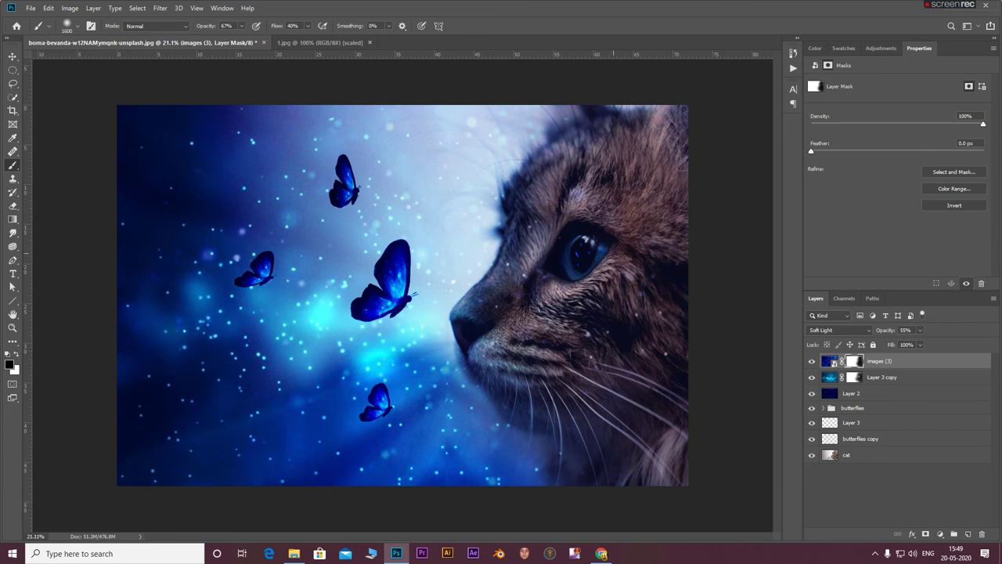
Switch to white paint, set brush opacity to 25%, and zoom in on the cat's face.
key(x)
click(232, 25)
text(25)
drag(500, 268, 787, 274)
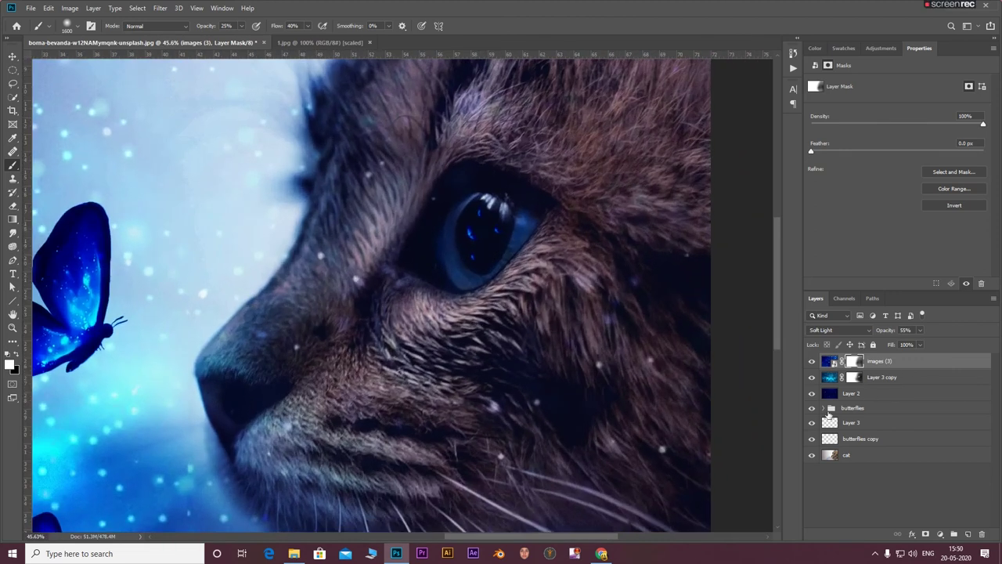
Place another copy of images (3).jpg over the cat's face and enlarge it.
click(885, 423)
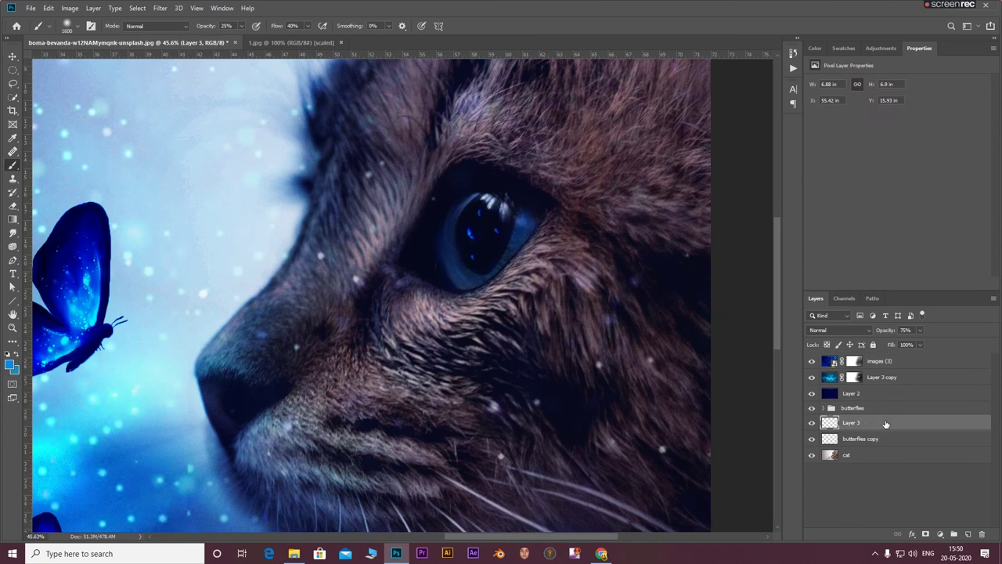
click(903, 364)
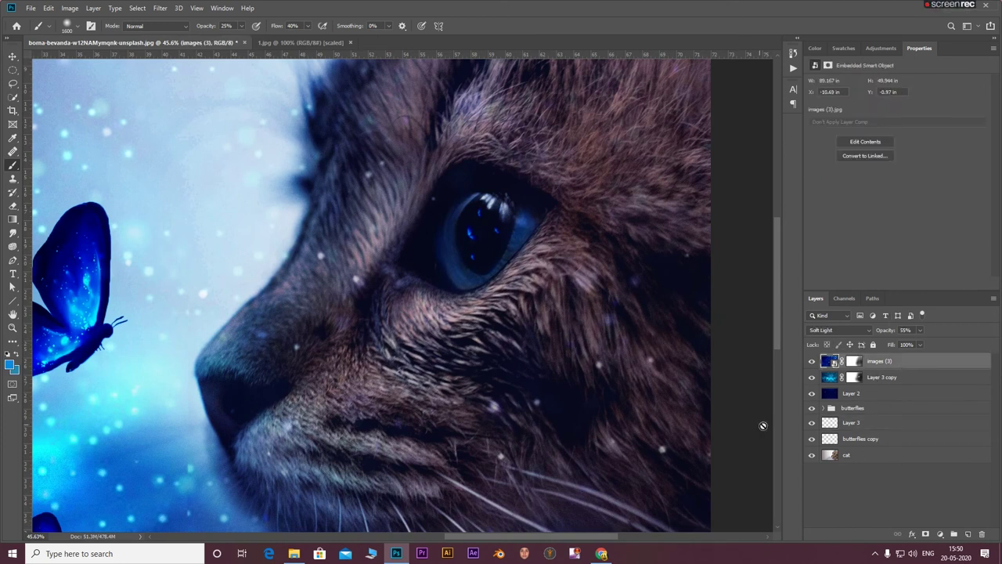
click(294, 554)
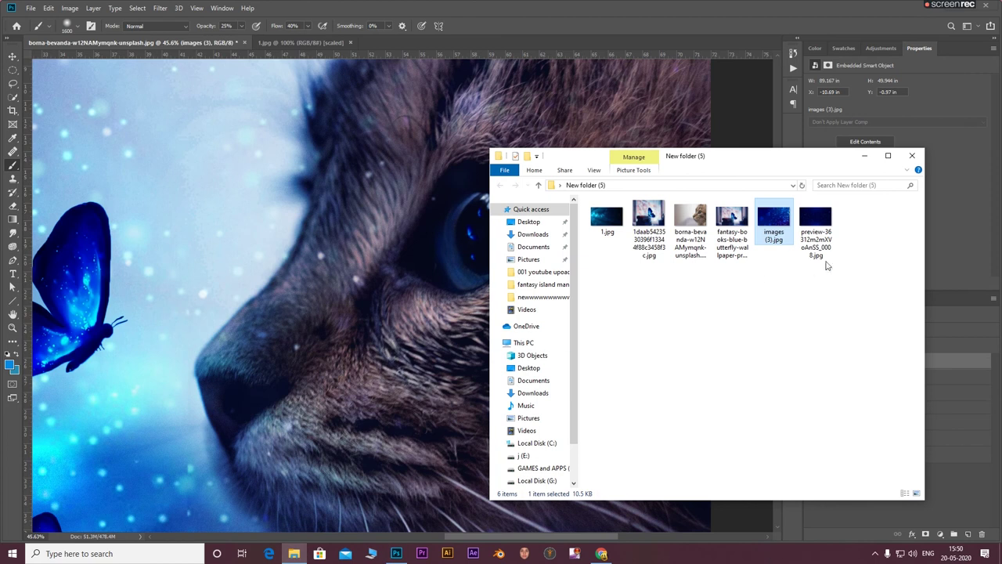
mouse_move(773, 223)
mouse_down()
mouse_move(395, 305)
mouse_move(473, 230)
mouse_move(476, 198)
mouse_move(600, 117)
mouse_up()
mouse_move(536, 209)
mouse_down()
mouse_move(522, 226)
mouse_move(417, 247)
mouse_up()
drag(477, 162, 647, 66)
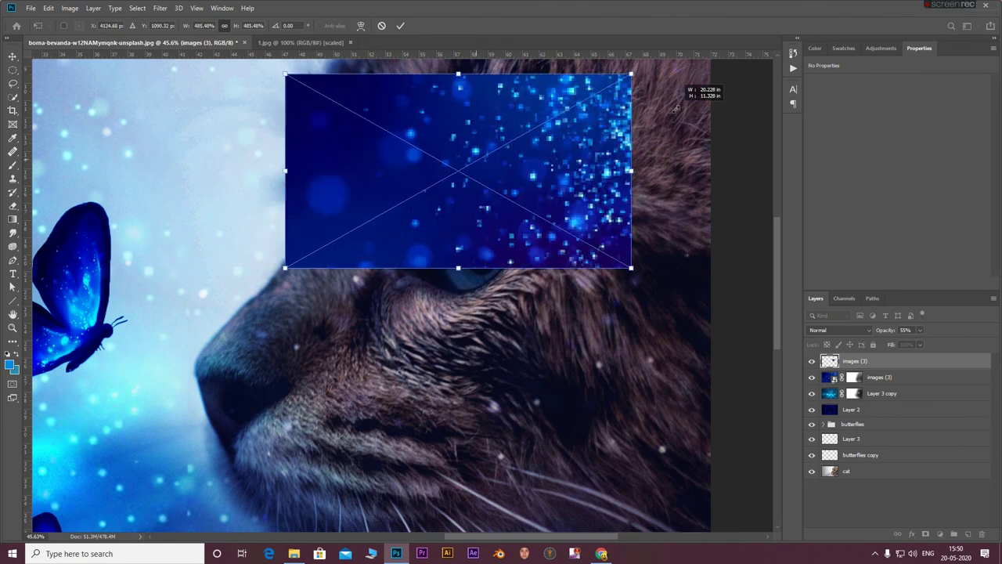
drag(541, 212, 454, 297)
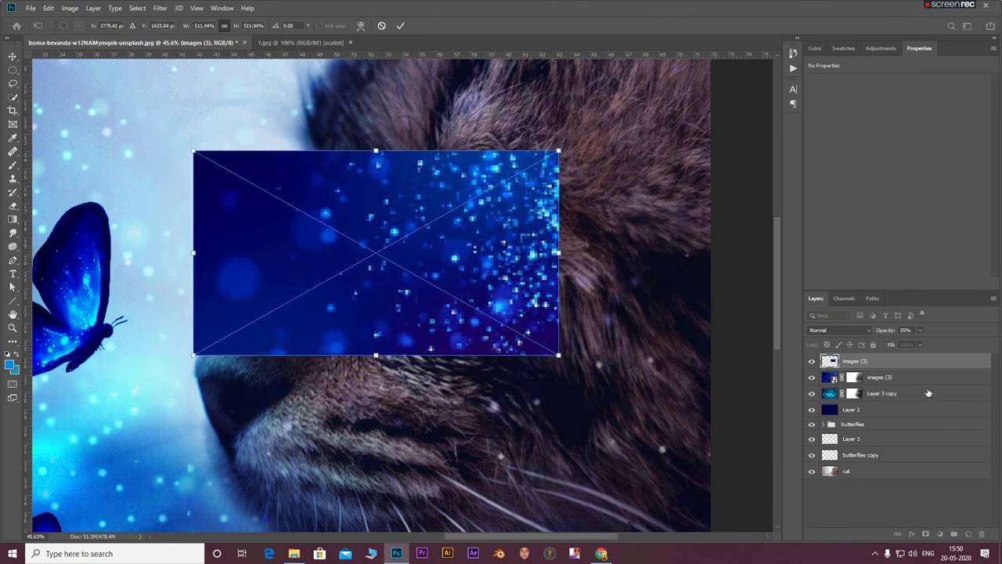
Move the new image below the butterflies group, clip it to Layer 3, and rescale it.
drag(899, 367, 900, 423)
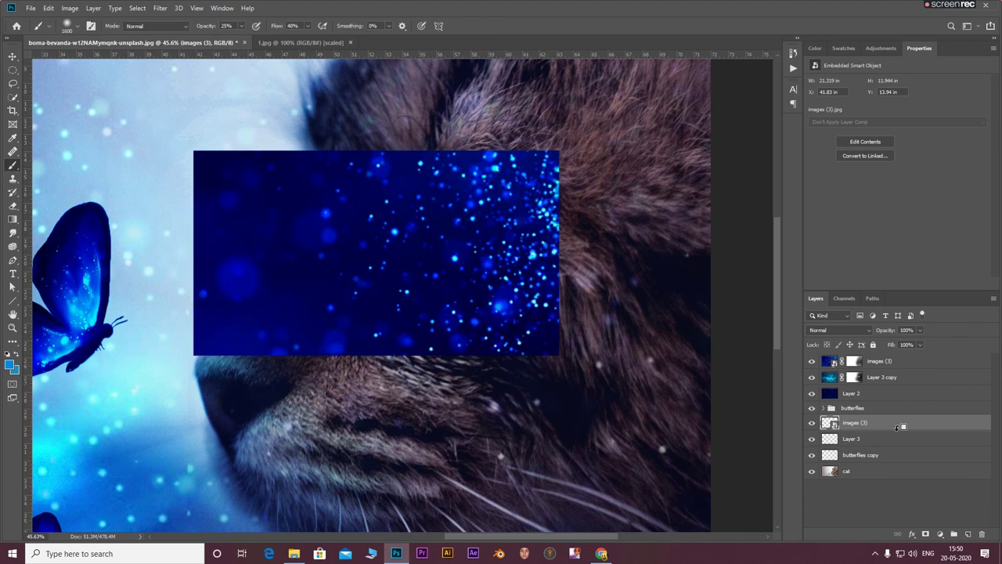
alt+click(900, 425)
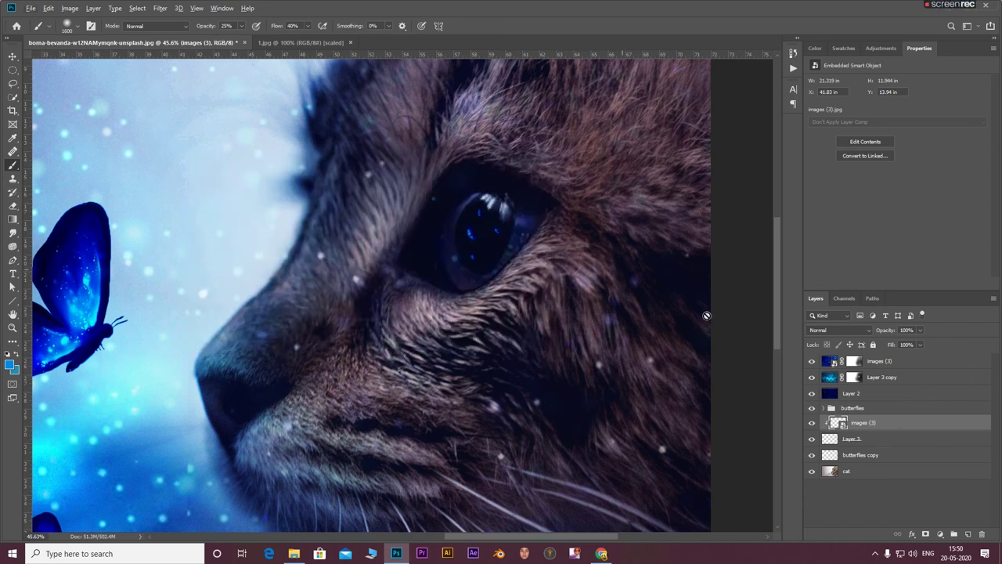
key(ctrl+t)
drag(513, 286, 487, 262)
drag(533, 142, 660, 83)
drag(528, 229, 452, 260)
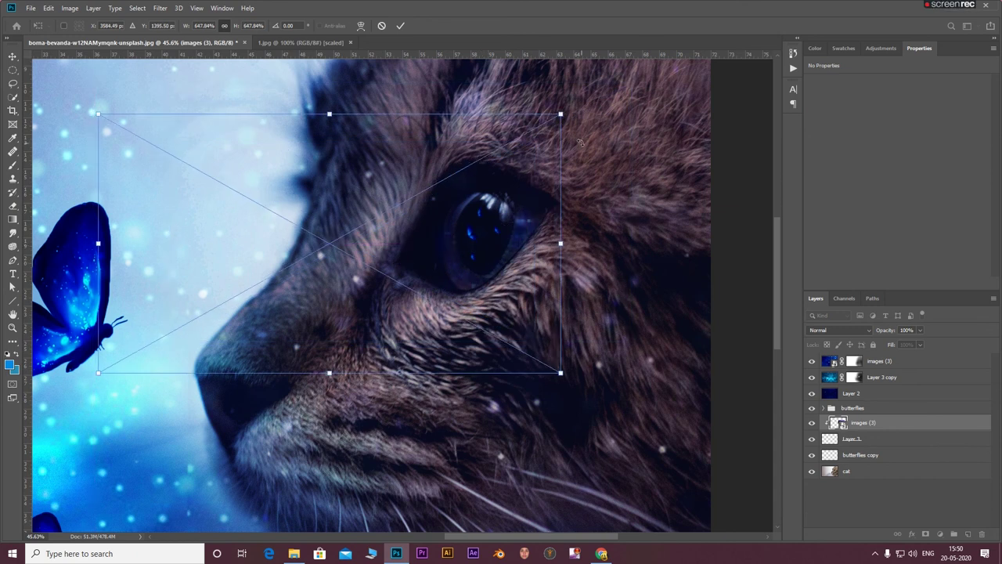
key(Return)
key(b)
key(ctrl+0)
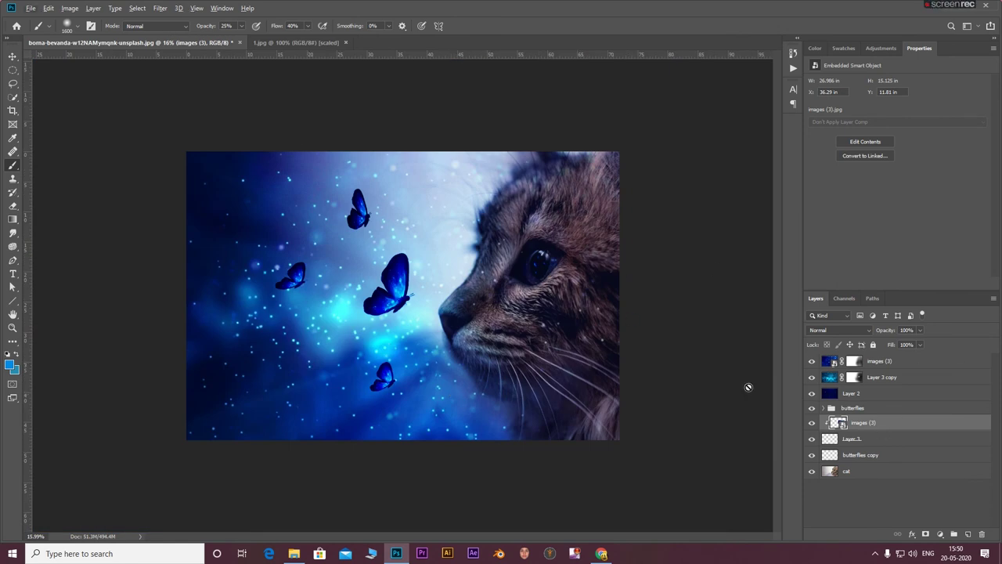
Apply a 4.5-pixel Gaussian Blur to the clipped bokeh image.
click(160, 8)
mouse_move(166, 126)
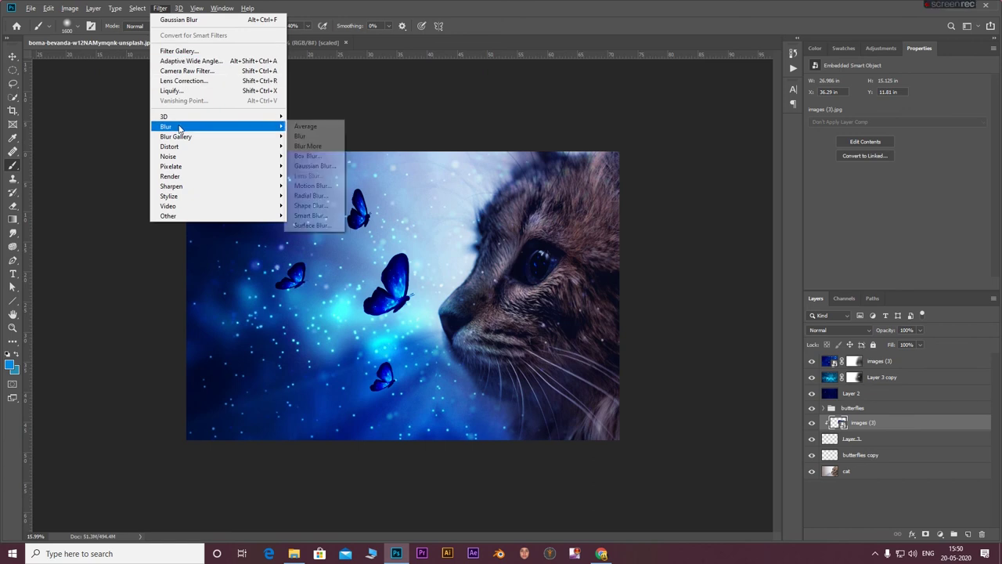
click(314, 166)
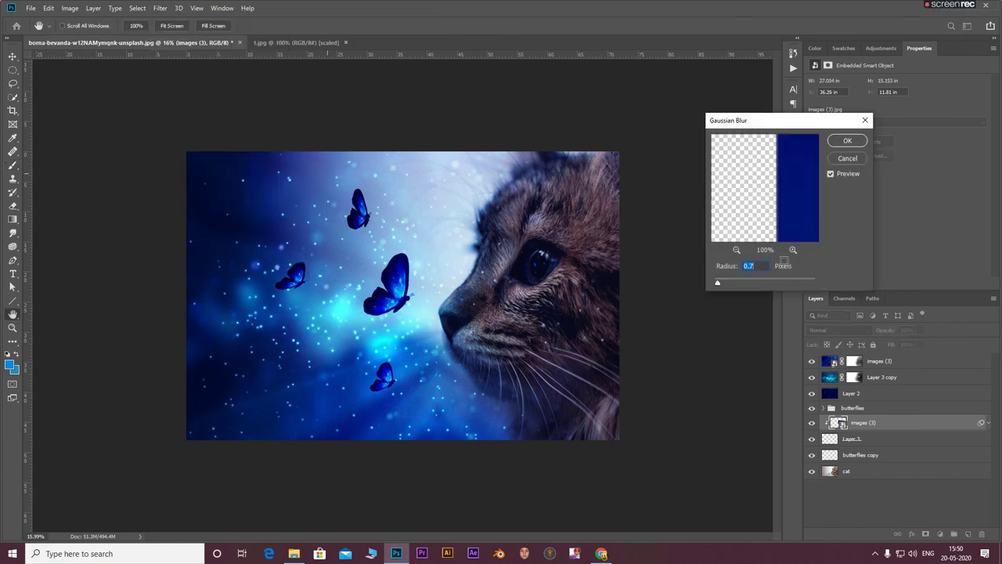
drag(738, 287, 740, 286)
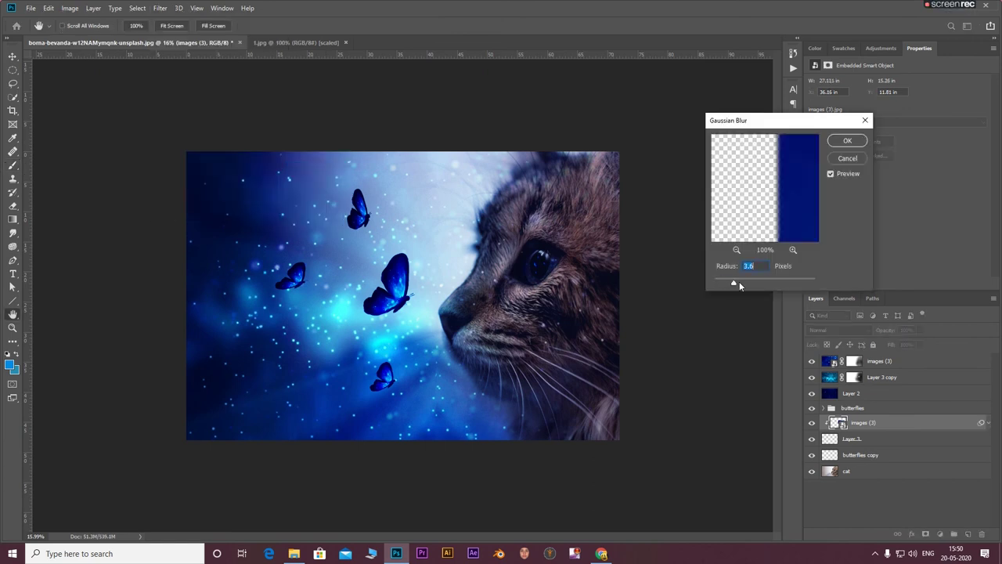
click(848, 141)
key(b)
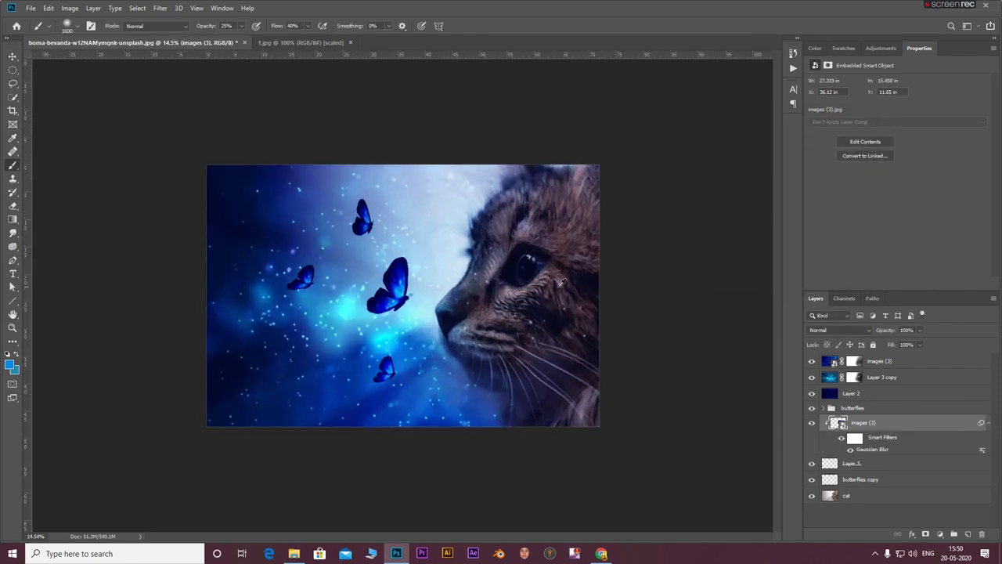
Add a Selective Color adjustment layer above the top images (3) layer.
scroll(560, 284, up, 2)
click(883, 364)
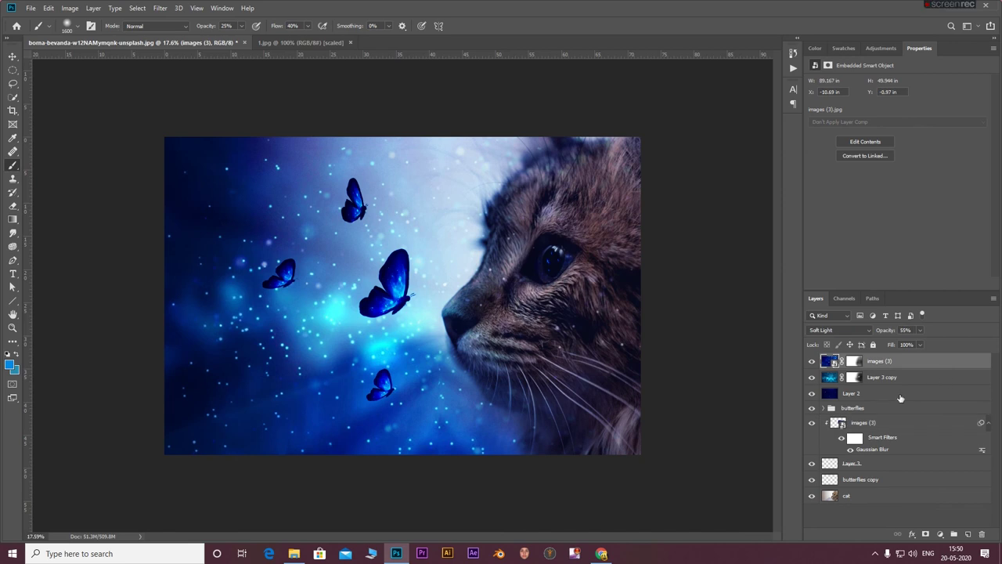
click(941, 534)
click(932, 532)
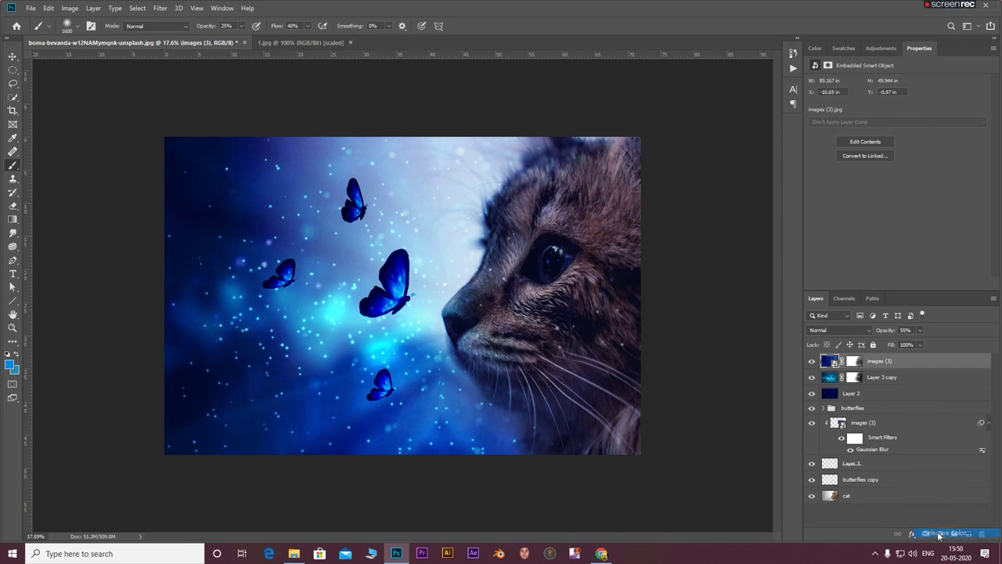
In Selective Color, adjust the Blacks: add cyan and reduce magenta and yellow.
click(898, 93)
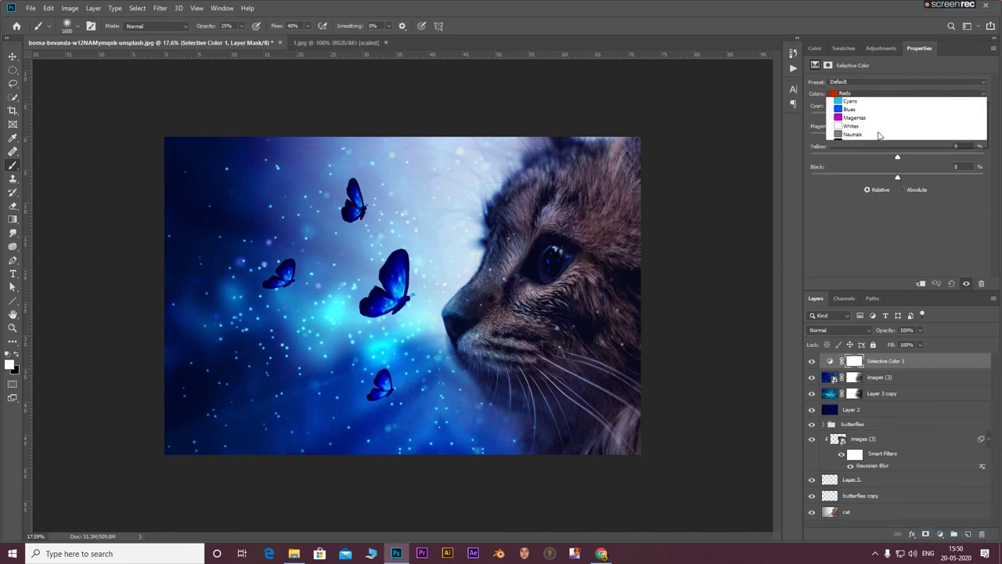
click(861, 162)
drag(897, 116, 918, 123)
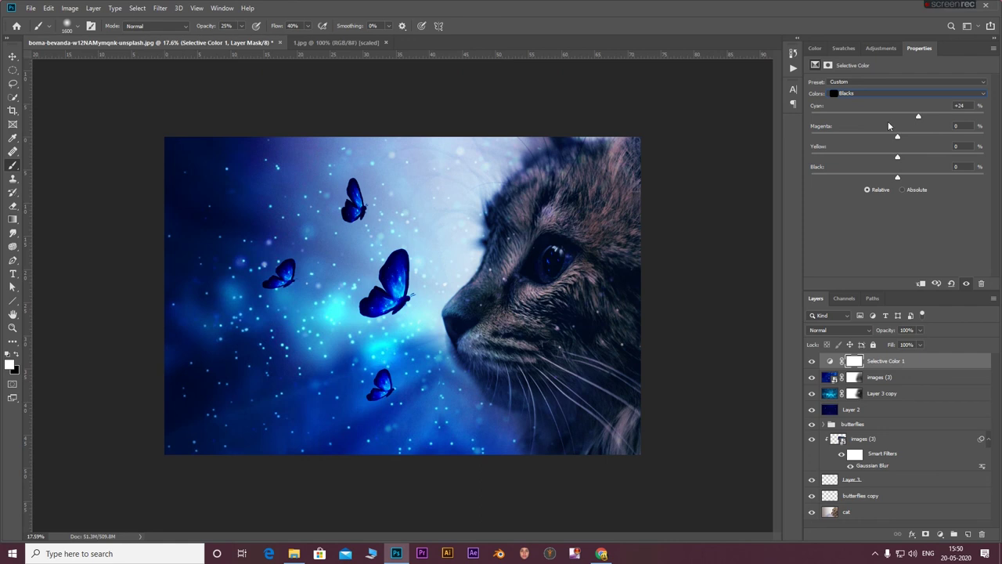
drag(898, 122, 896, 141)
drag(900, 140, 897, 139)
mouse_move(909, 161)
mouse_down()
mouse_move(890, 165)
mouse_move(909, 167)
mouse_move(892, 180)
mouse_up()
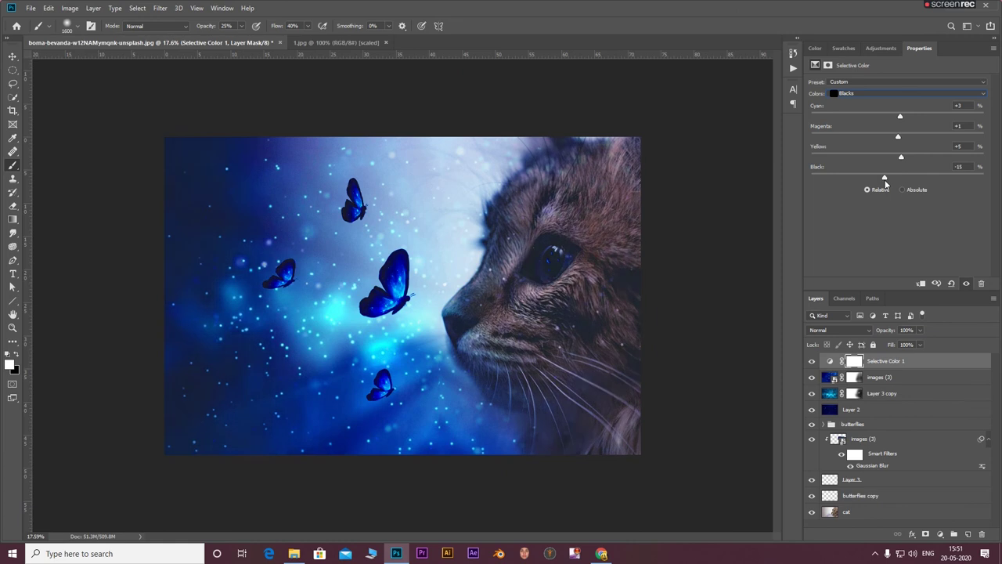
Tune the Neutrals by nudging cyan, reducing yellow and adding black.
click(862, 94)
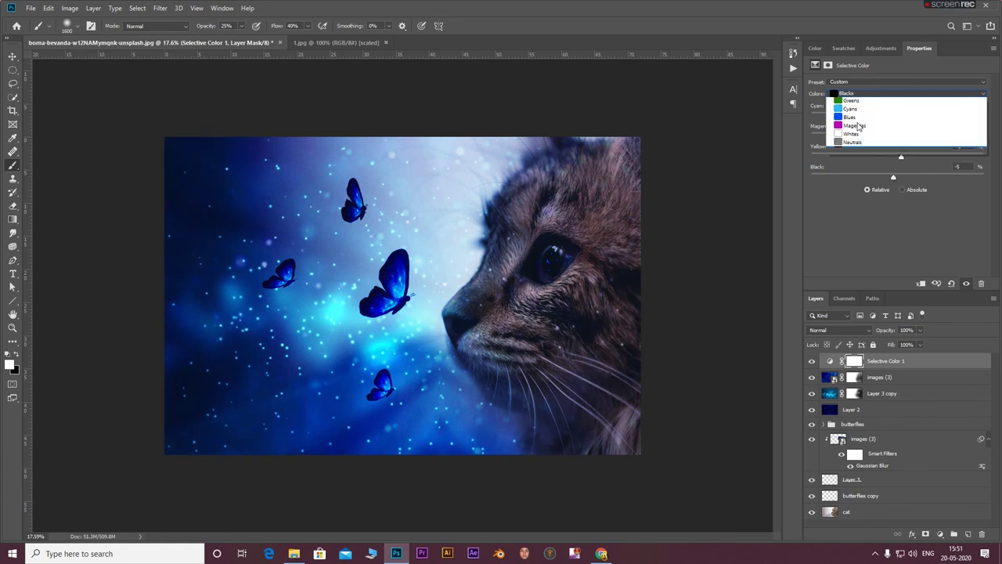
click(869, 161)
mouse_move(898, 120)
mouse_down()
mouse_move(894, 158)
mouse_move(912, 180)
mouse_move(893, 181)
mouse_up()
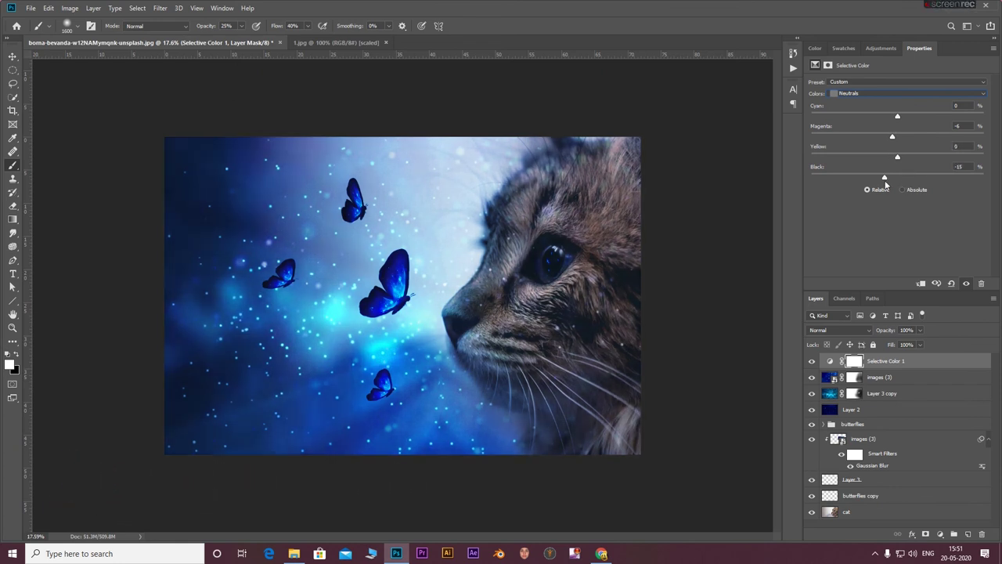
drag(896, 181, 897, 181)
drag(898, 157, 883, 160)
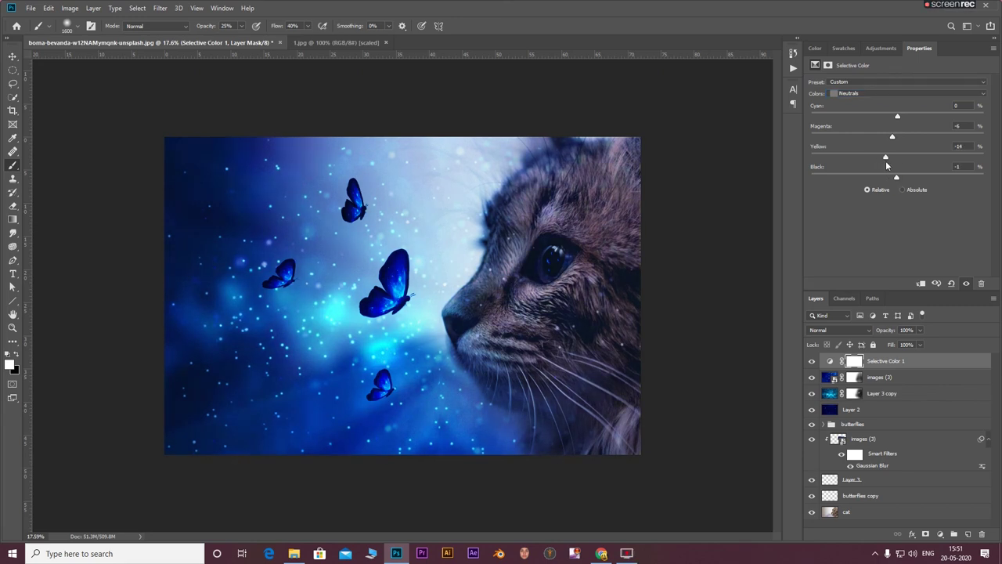
mouse_move(897, 177)
mouse_down()
mouse_move(915, 180)
mouse_move(899, 178)
mouse_up()
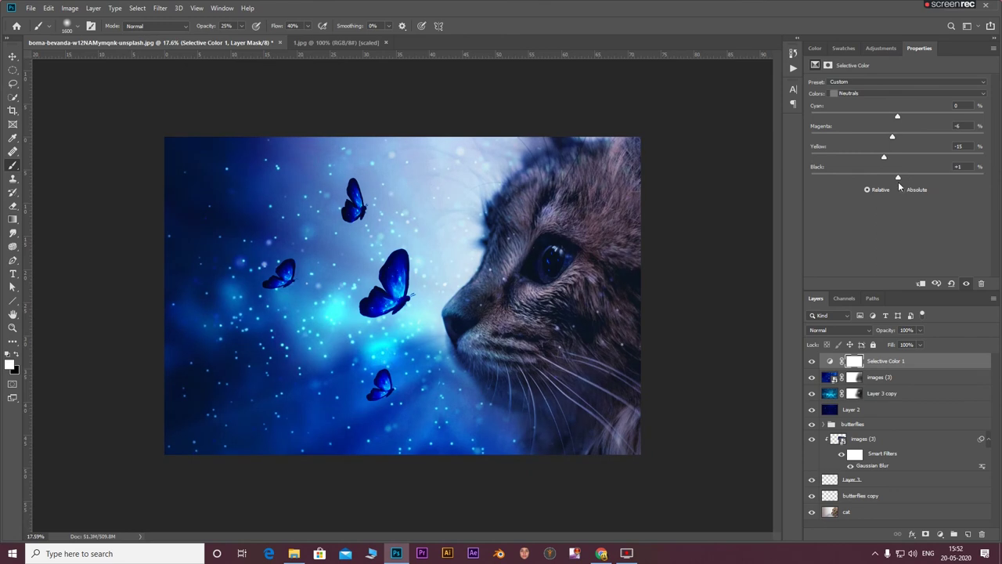
Set the Cyans to -27% cyan, +5% magenta, -12% yellow and +14% black for deeper blue.
click(853, 93)
click(856, 129)
mouse_move(916, 117)
mouse_down()
mouse_move(851, 118)
mouse_move(926, 139)
mouse_move(878, 144)
mouse_move(902, 149)
mouse_up()
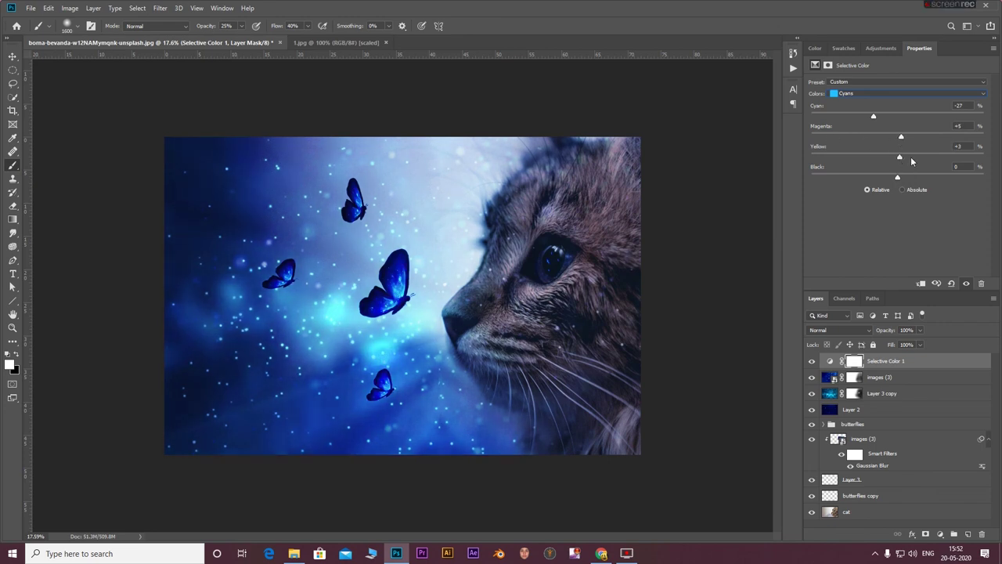
mouse_move(898, 157)
mouse_down()
mouse_move(868, 162)
mouse_move(909, 177)
mouse_up()
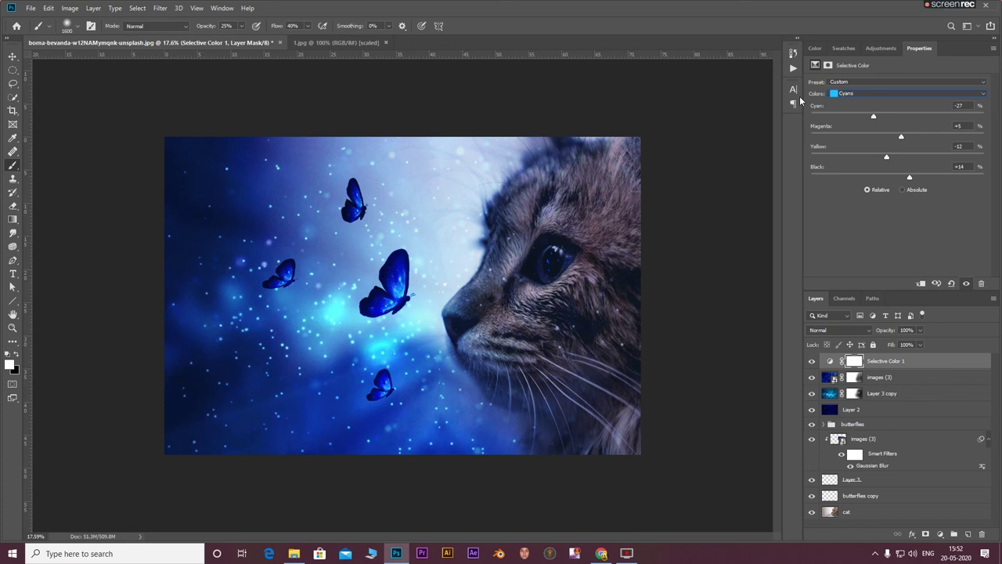
Add a Gradient Map adjustment layer using the black-to-white Platinum preset.
click(941, 534)
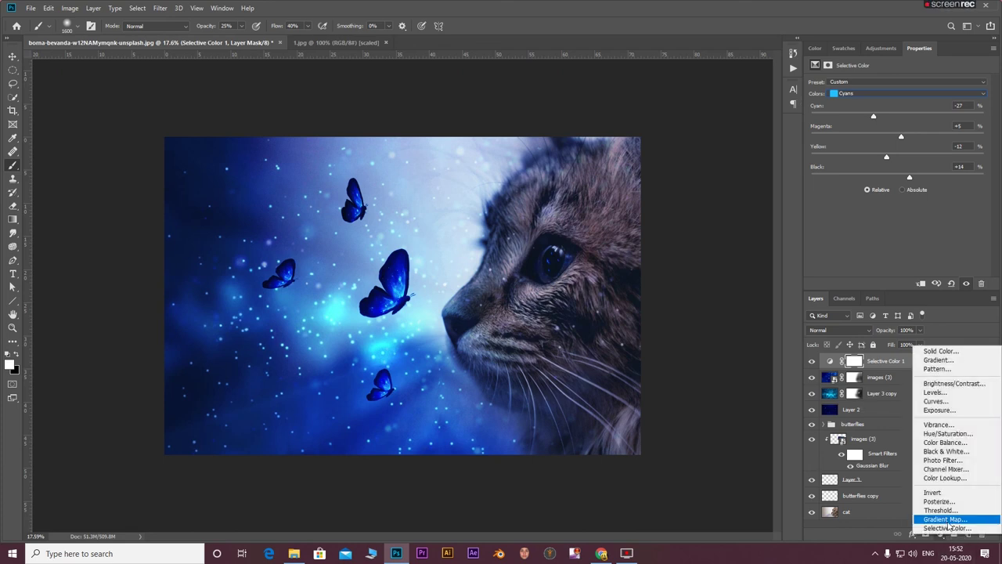
click(946, 520)
click(837, 86)
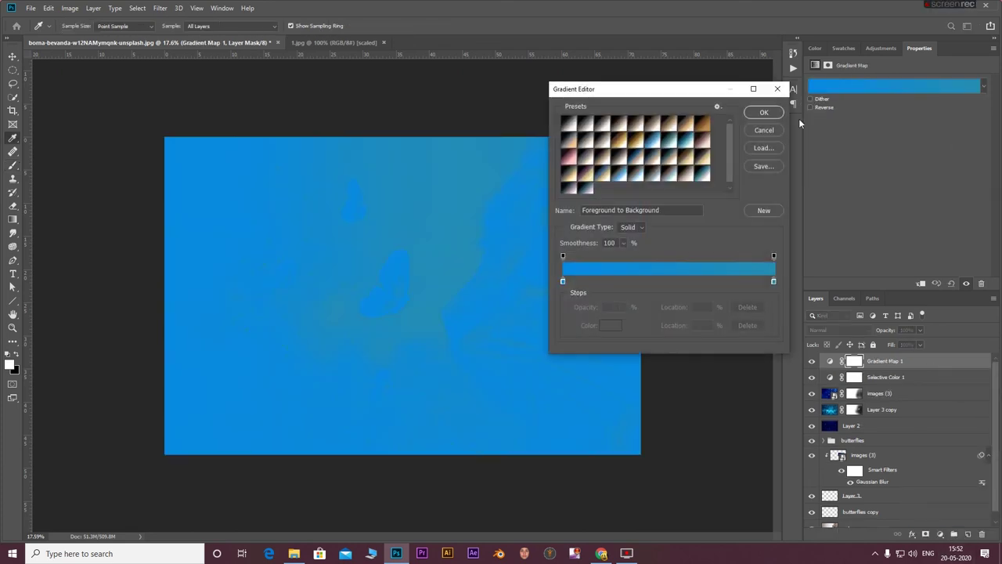
click(564, 126)
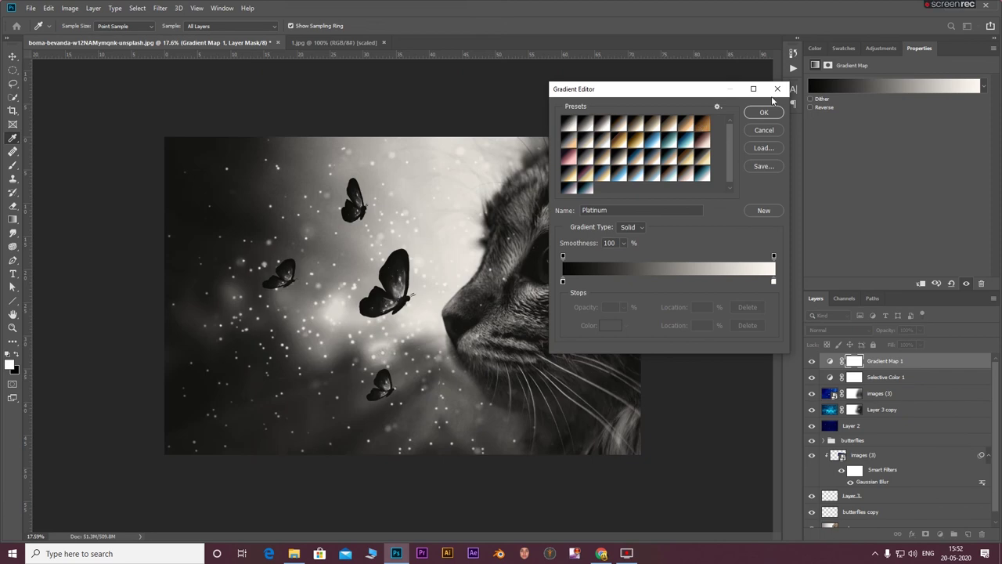
click(763, 112)
Blend the gradient map in Soft Light at 25% opacity and compare it on and off.
click(838, 330)
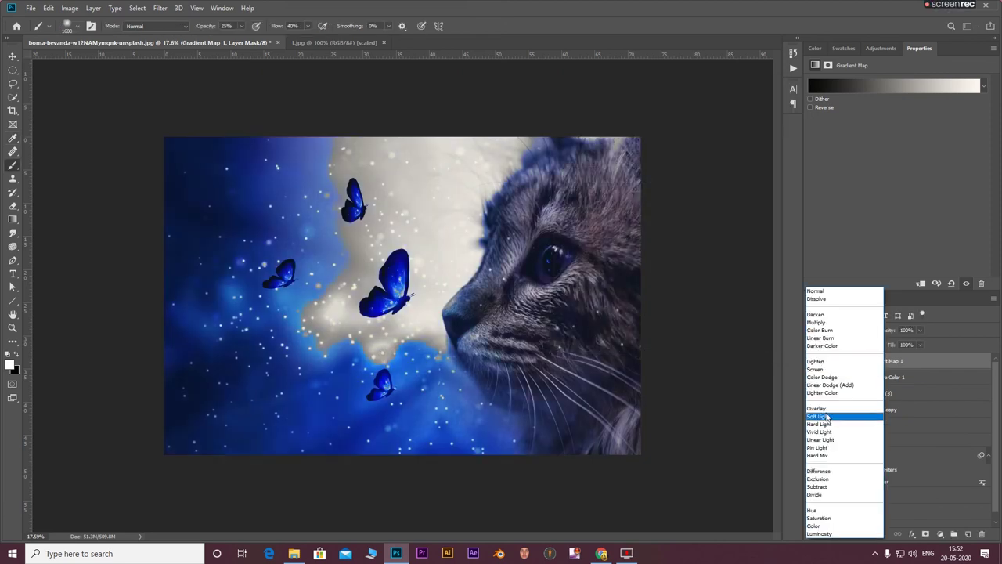
click(822, 416)
mouse_move(921, 342)
mouse_down()
mouse_move(885, 344)
mouse_move(869, 330)
mouse_up()
key(Return)
click(812, 361)
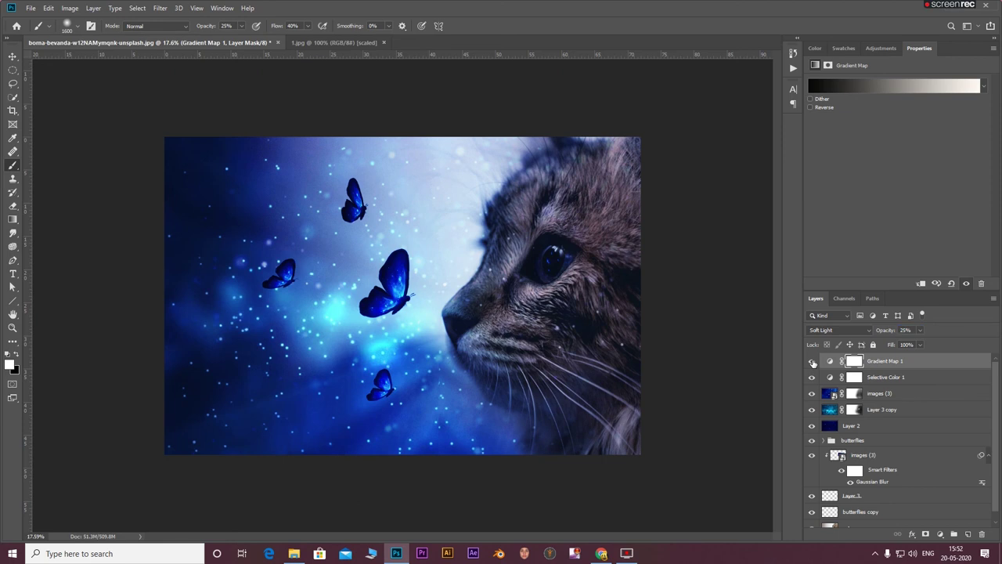
click(881, 364)
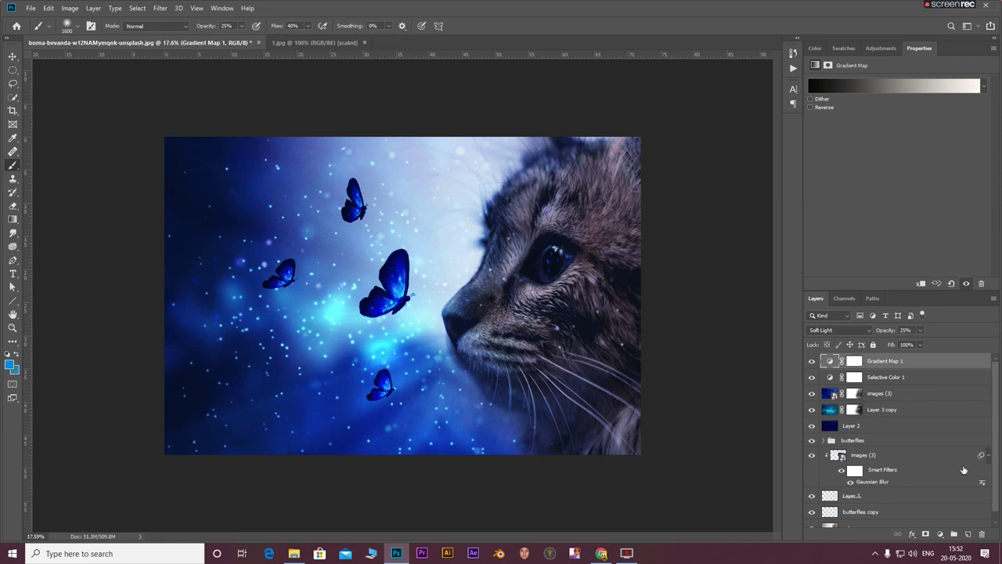
Stamp all visible content into a new Layer 4 and bring it into the Camera Raw Filter.
click(970, 534)
key(ctrl+shift+alt+e)
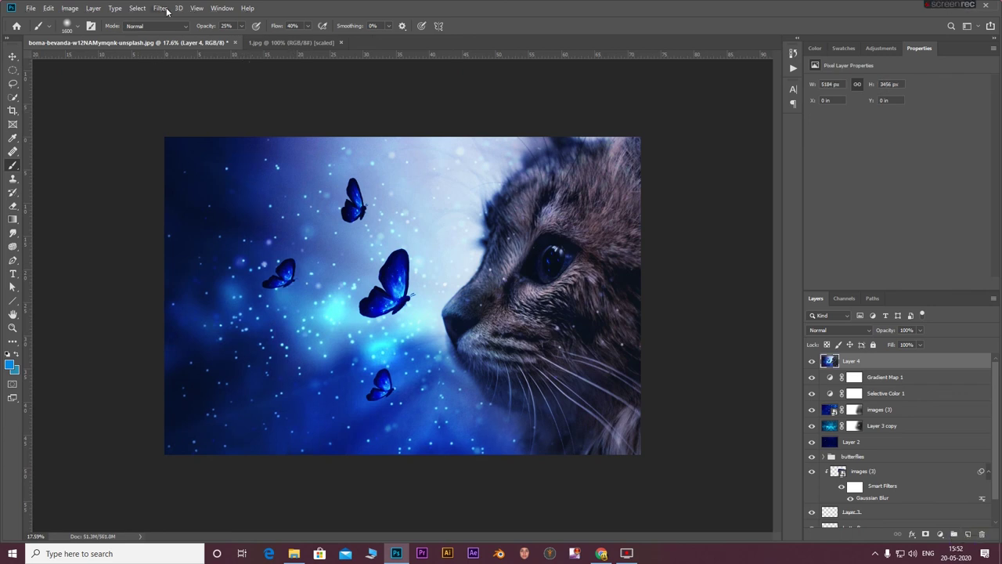
click(159, 8)
click(179, 76)
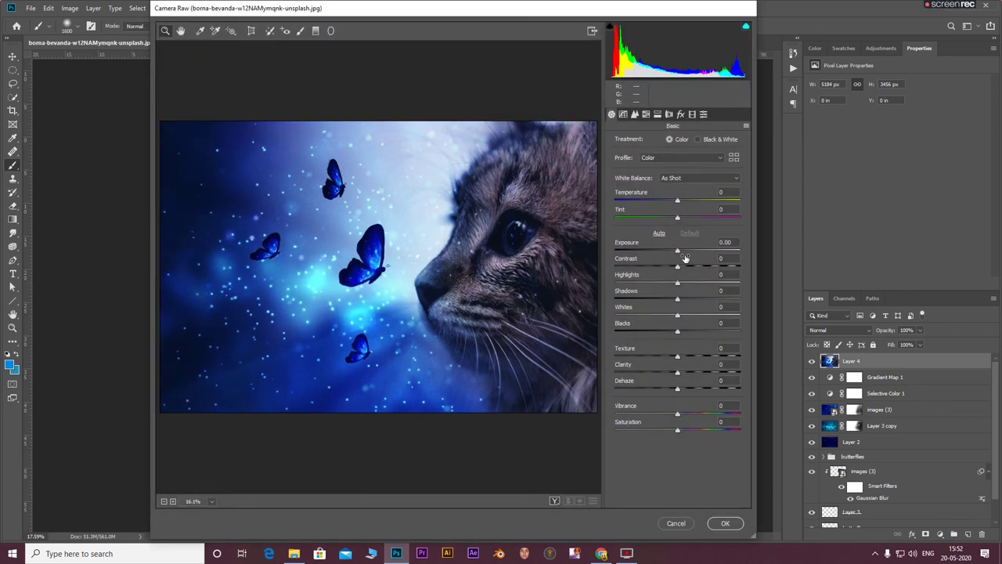
Set Camera Raw exposure to +0.15, contrast to -16 and whites to +38.
click(677, 251)
key(Up)
key(Up)
key(Up)
mouse_move(678, 269)
mouse_down()
mouse_move(668, 269)
mouse_move(683, 286)
mouse_move(616, 286)
mouse_move(641, 286)
mouse_up()
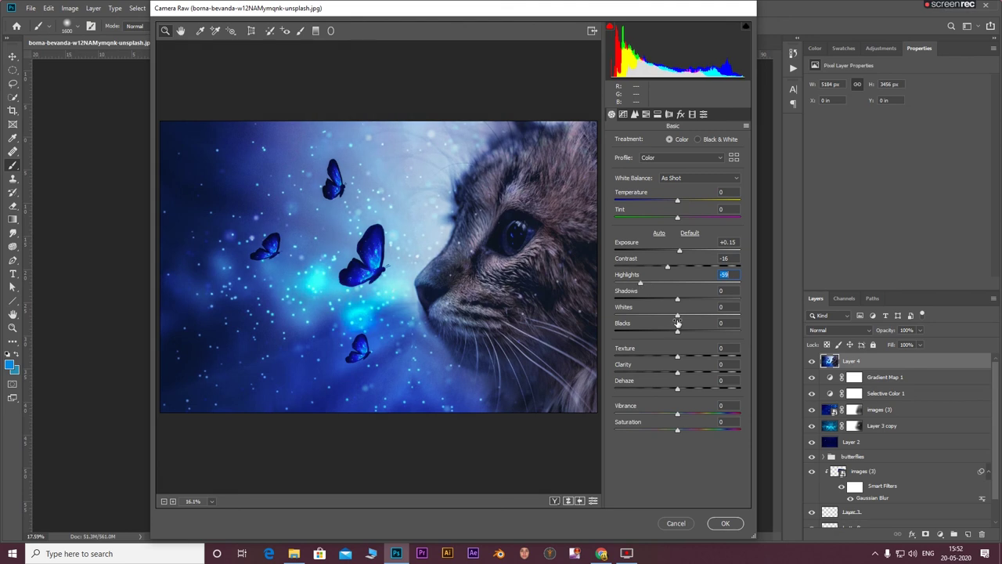
mouse_move(678, 316)
mouse_down()
mouse_move(701, 317)
mouse_move(662, 300)
mouse_move(677, 300)
mouse_move(657, 332)
mouse_move(673, 332)
mouse_move(698, 356)
mouse_move(683, 392)
mouse_up()
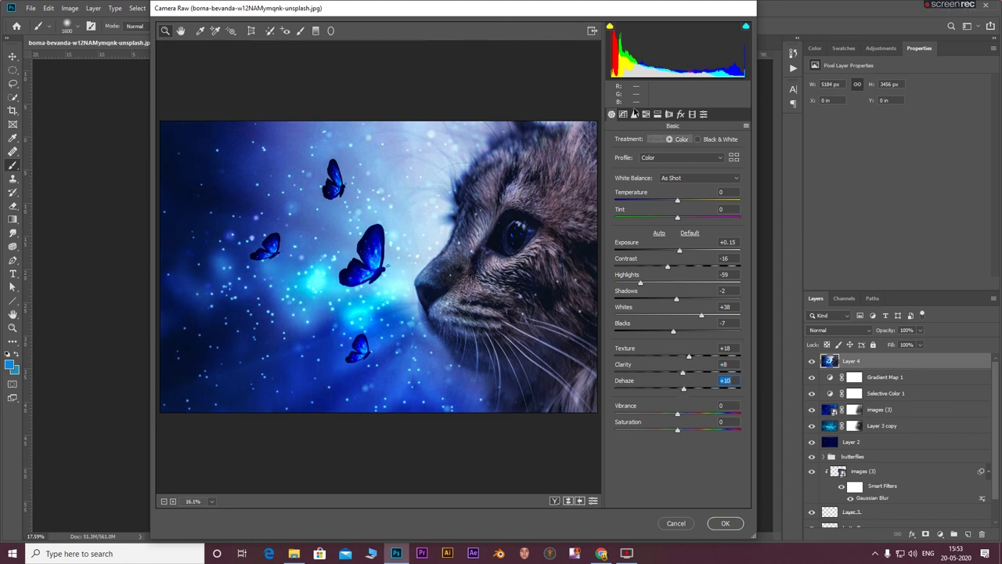
click(623, 114)
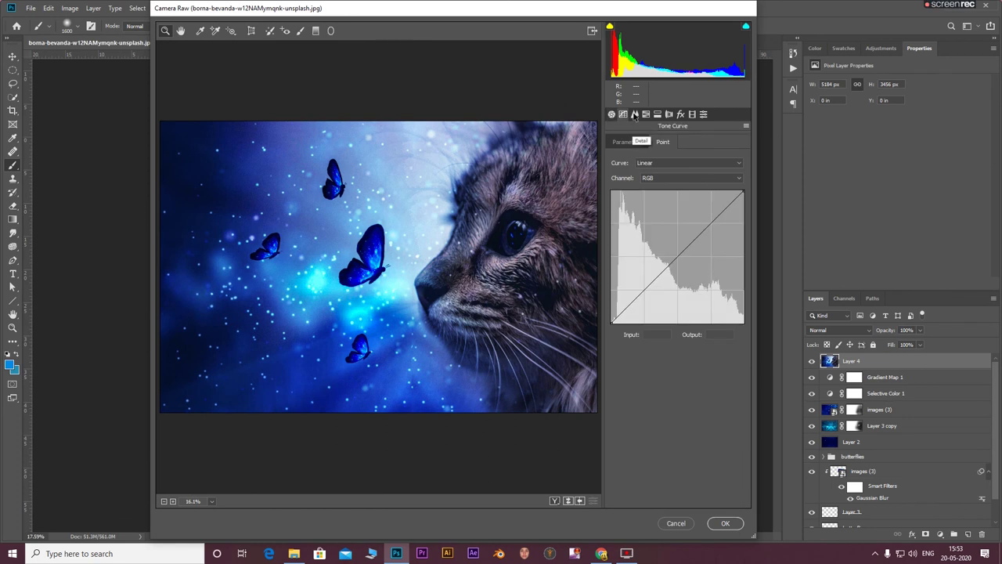
Add luminance noise reduction and a point tone curve with lifted blacks, highlight and shadow points.
click(635, 114)
drag(615, 244, 646, 246)
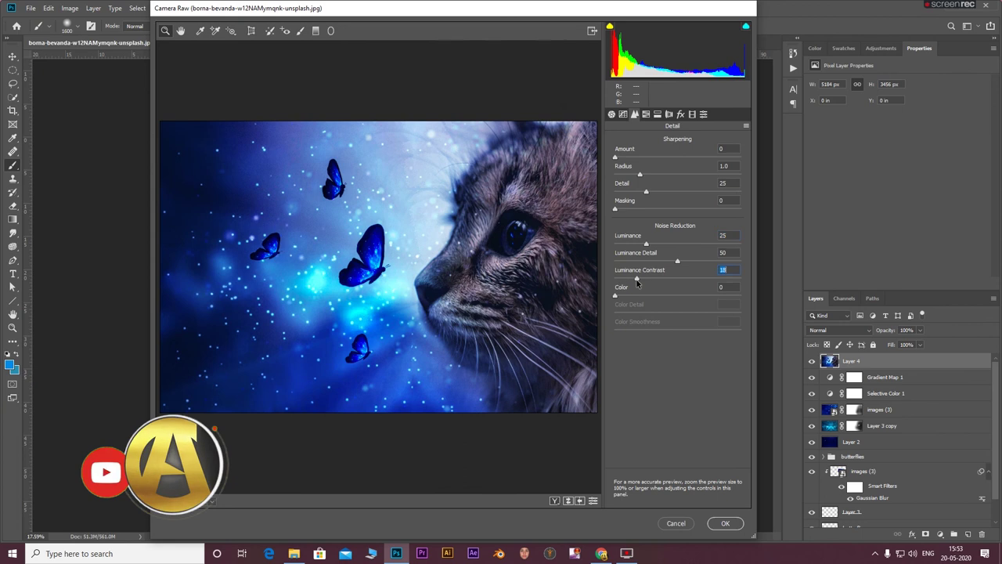
click(624, 114)
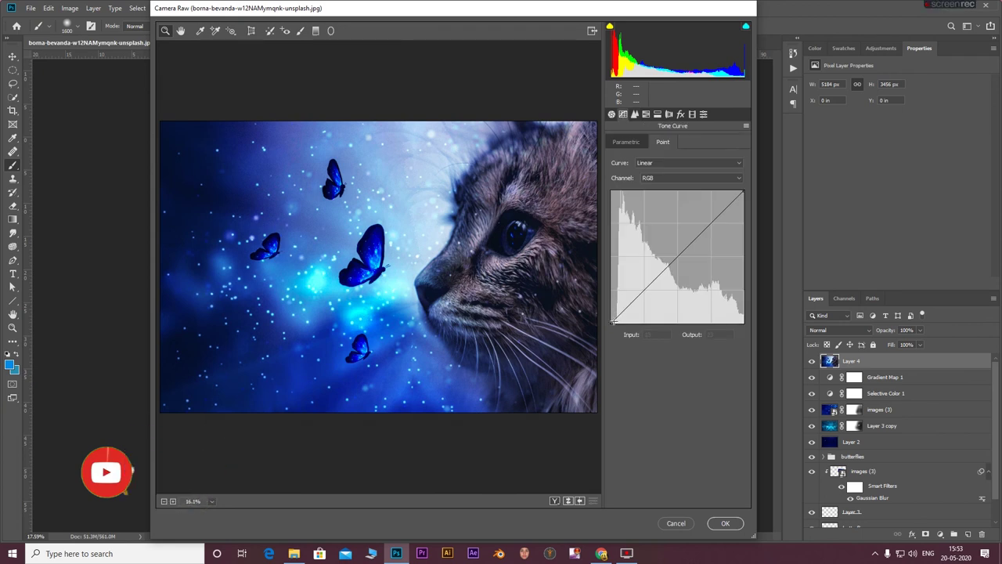
mouse_move(611, 321)
mouse_down()
mouse_move(608, 300)
mouse_move(610, 315)
mouse_move(630, 305)
mouse_up()
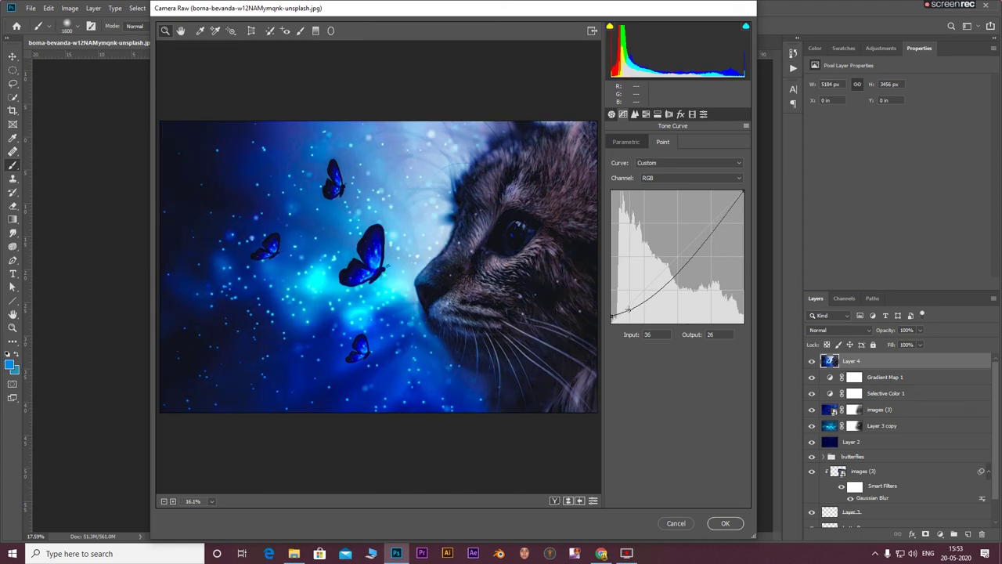
drag(696, 244, 709, 226)
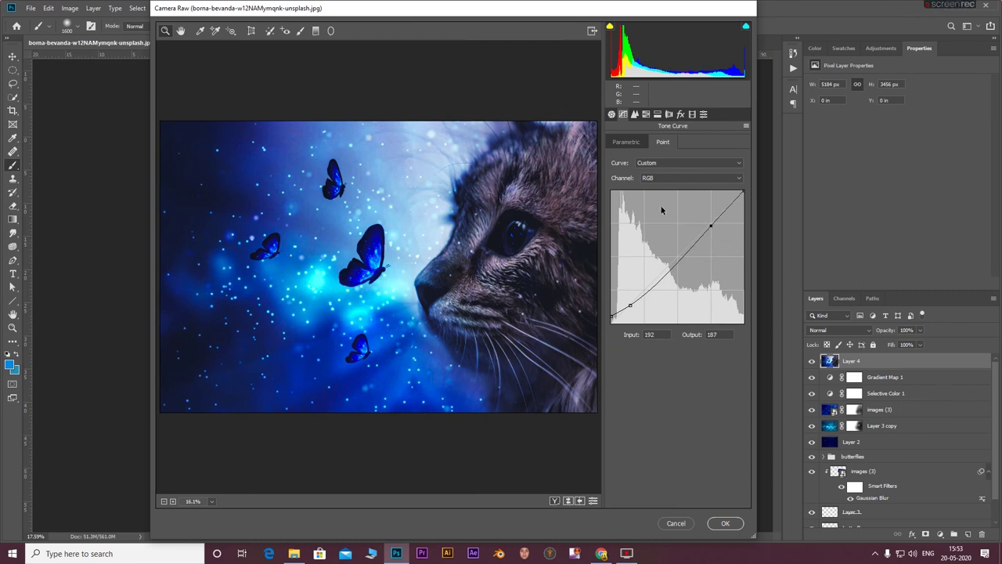
mouse_move(632, 305)
mouse_down()
mouse_move(633, 293)
mouse_move(612, 316)
mouse_up()
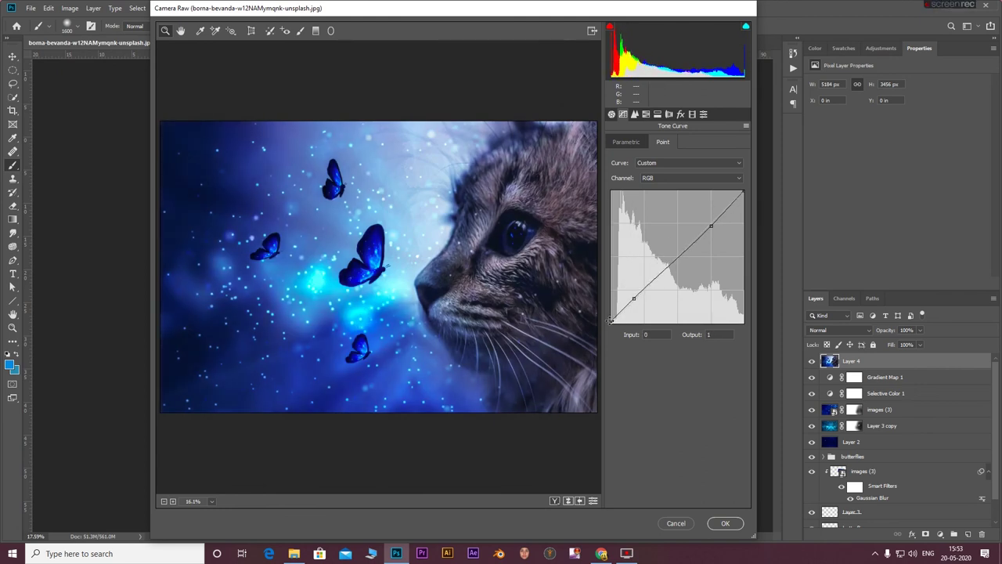
click(635, 114)
Add a post-crop vignette with amount -53, midpoint 100 and feather 100.
click(669, 114)
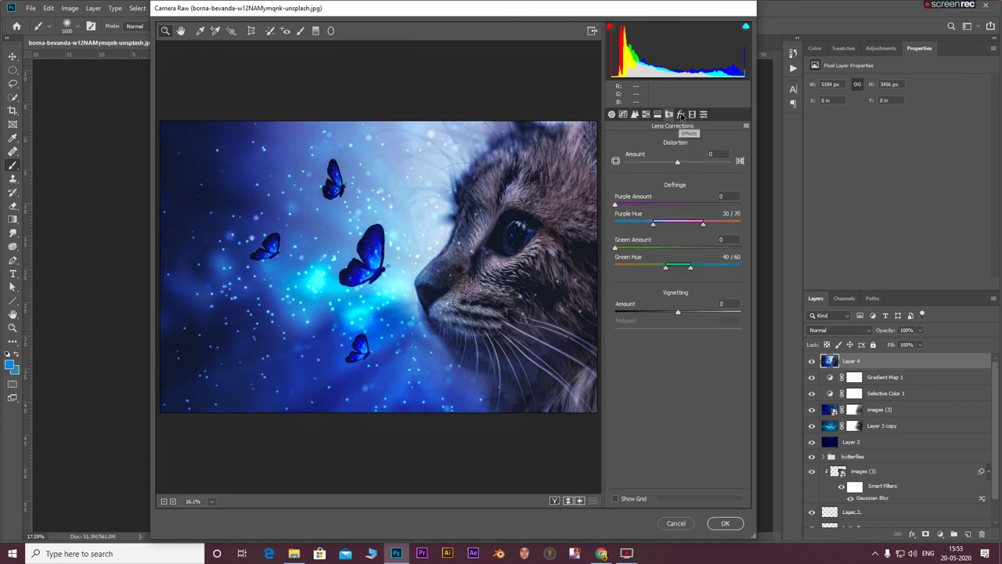
click(692, 115)
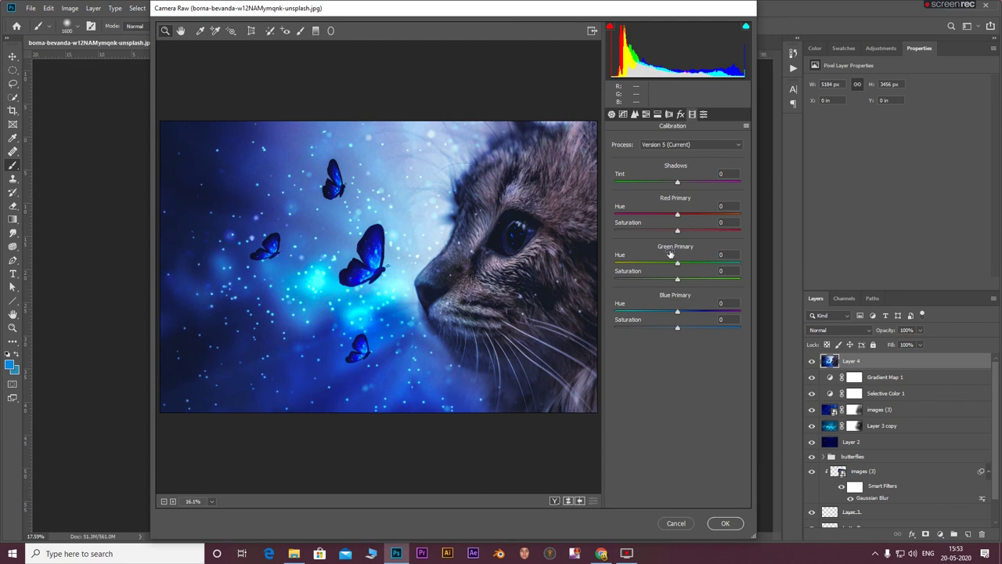
click(680, 114)
drag(678, 251, 603, 256)
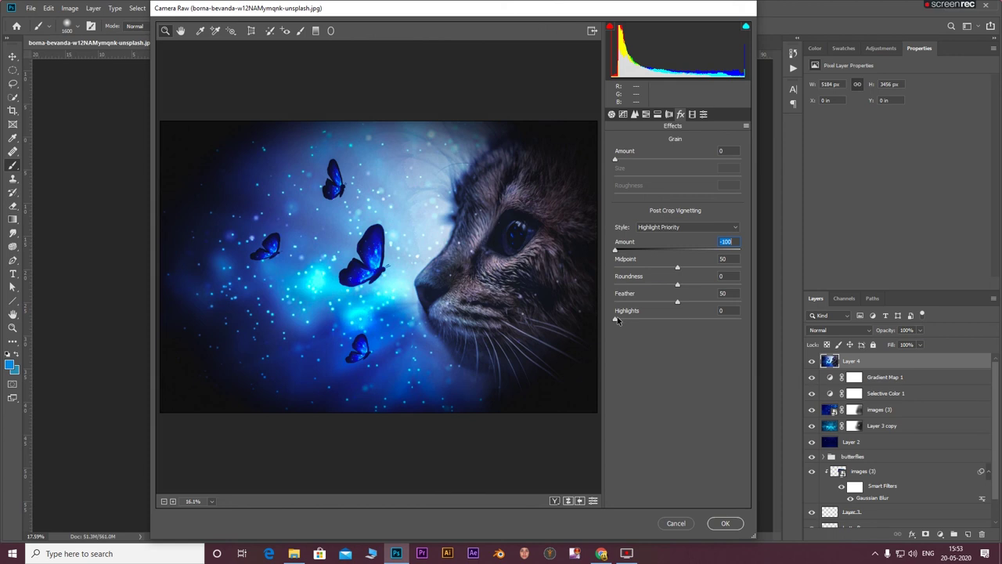
drag(678, 302, 744, 302)
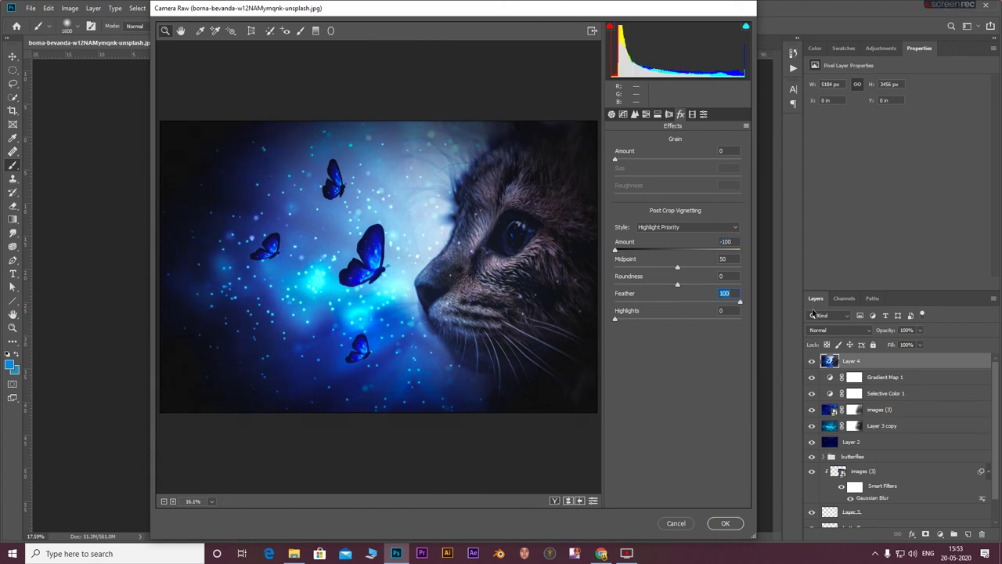
mouse_move(677, 267)
mouse_down()
mouse_move(748, 267)
mouse_move(694, 285)
mouse_up()
drag(616, 250, 638, 253)
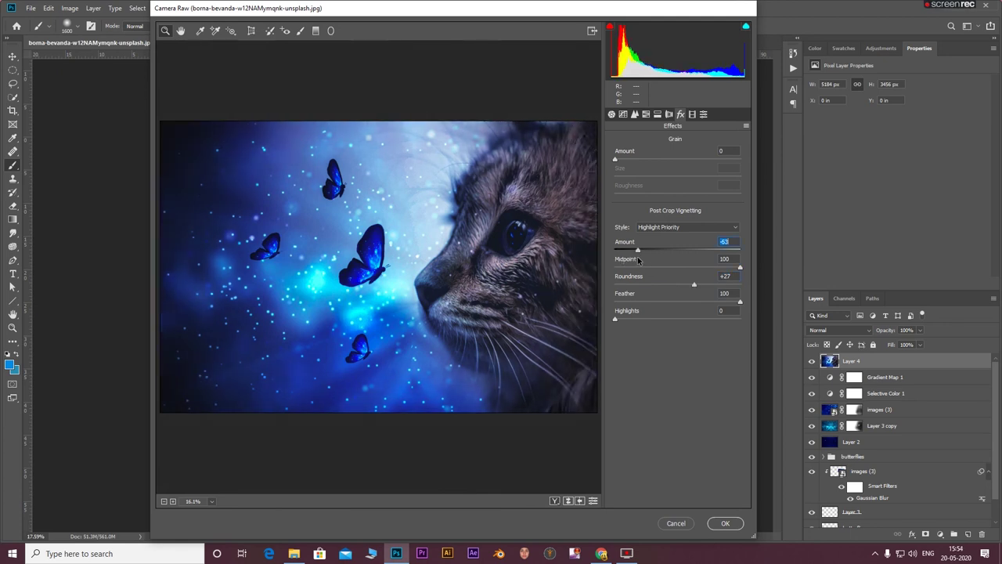
Browse the calibration and presets panels, then apply the Camera Raw edits to Layer 4.
click(703, 113)
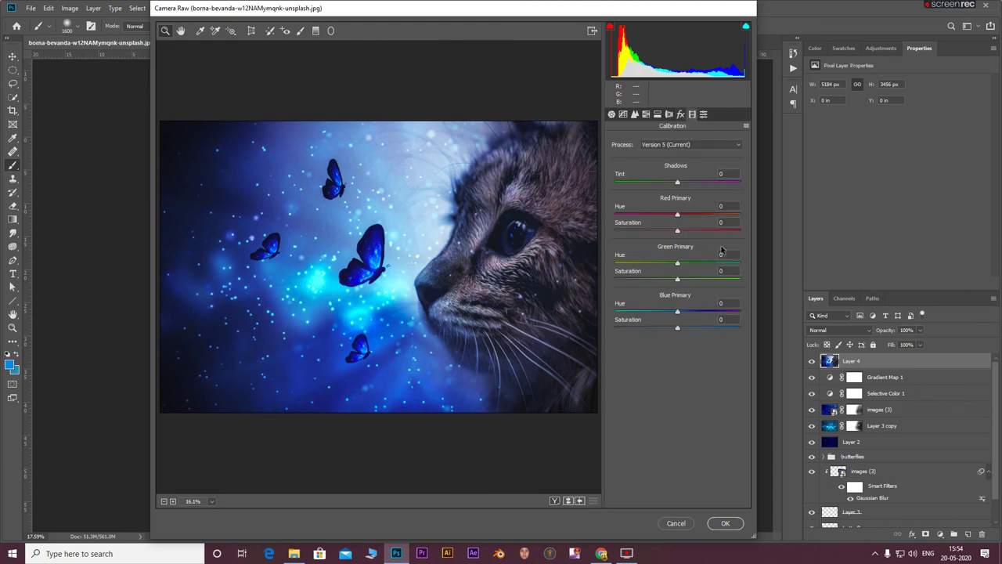
click(703, 113)
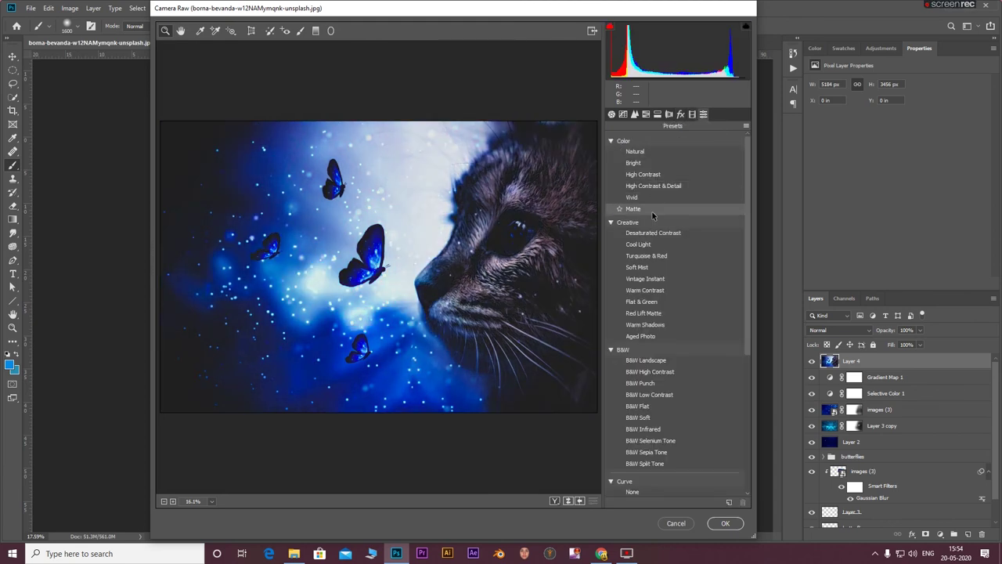
click(692, 115)
click(722, 525)
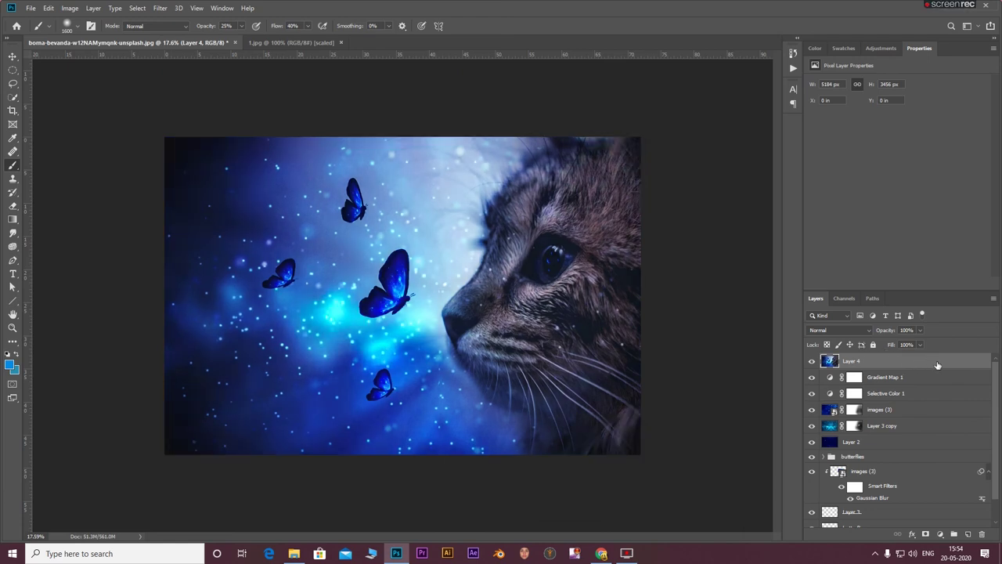
Duplicate Layer 4 and apply Camera Raw's Vivid preset to the copy.
key(ctrl+j)
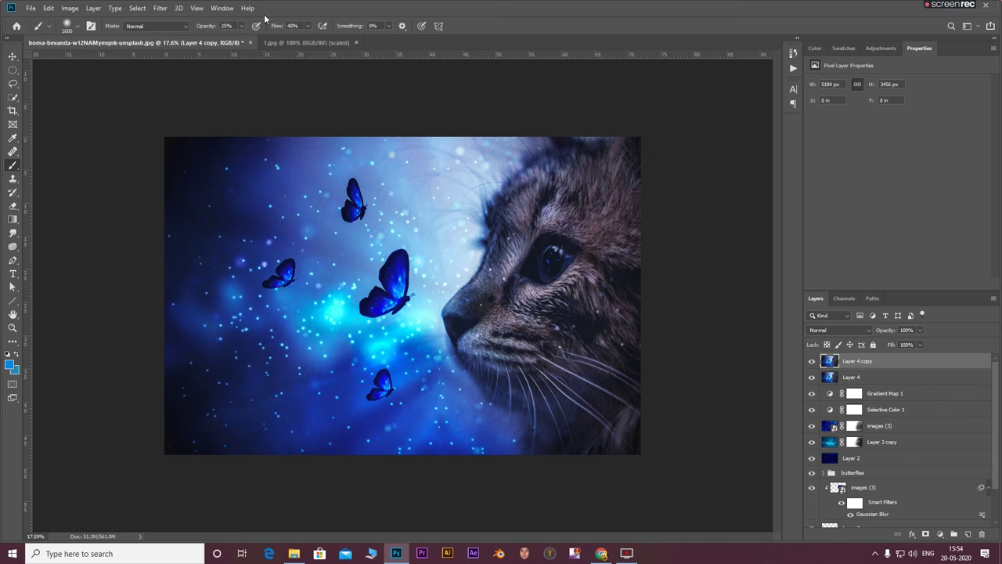
click(161, 8)
click(167, 72)
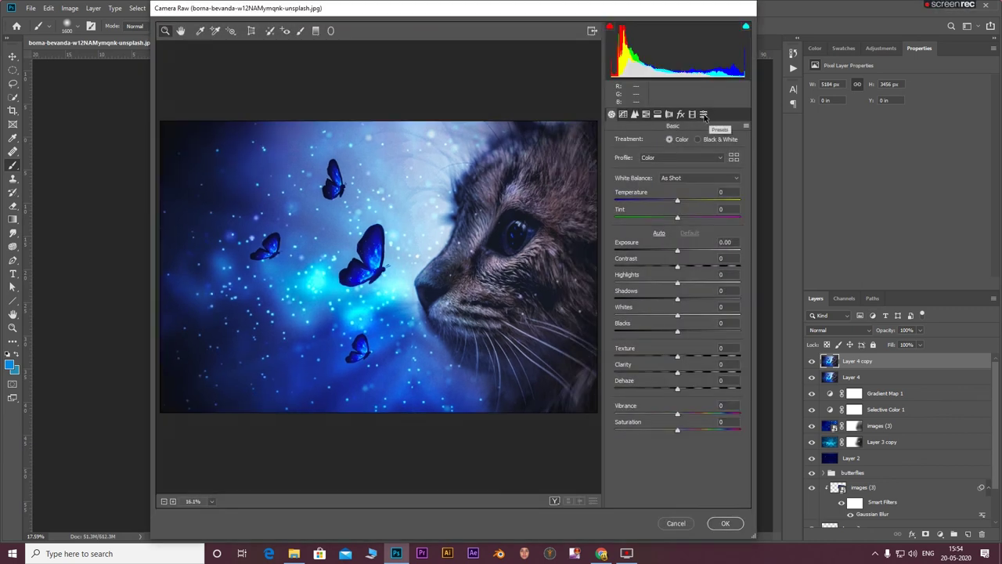
click(703, 113)
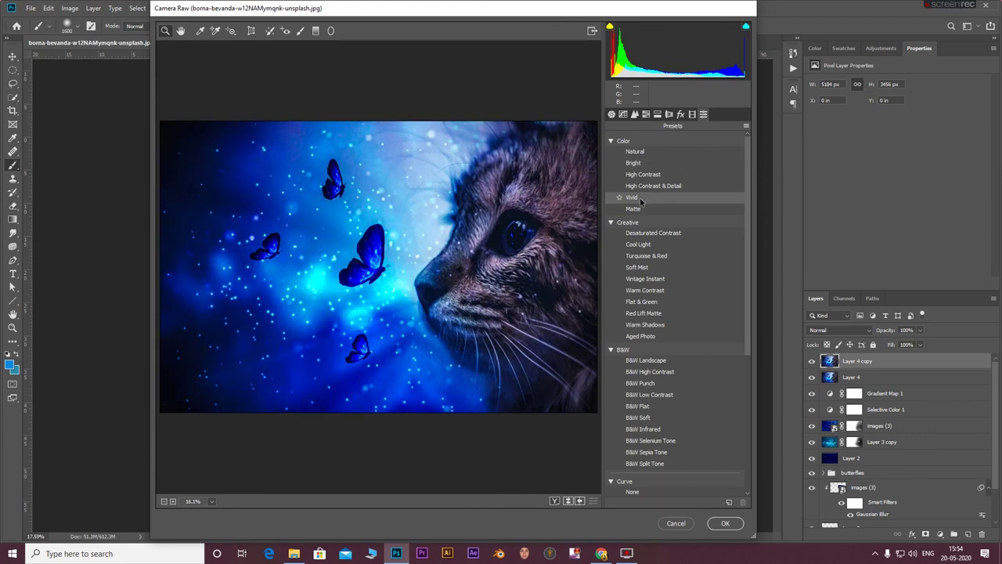
click(640, 197)
click(725, 524)
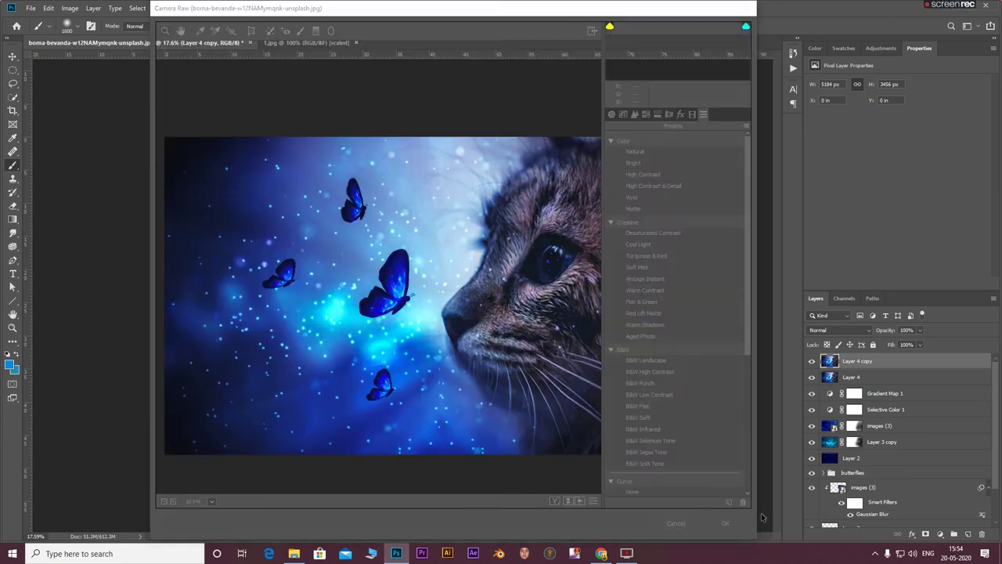
Set Layer 4 copy's opacity to 30%, then 25%, comparing it on and off.
click(921, 332)
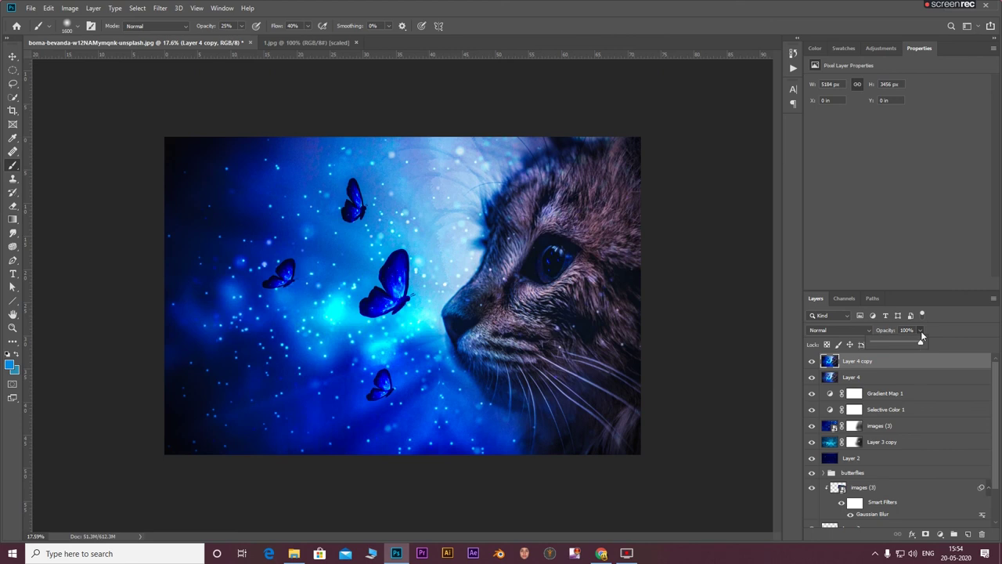
click(910, 330)
text(30)
click(811, 361)
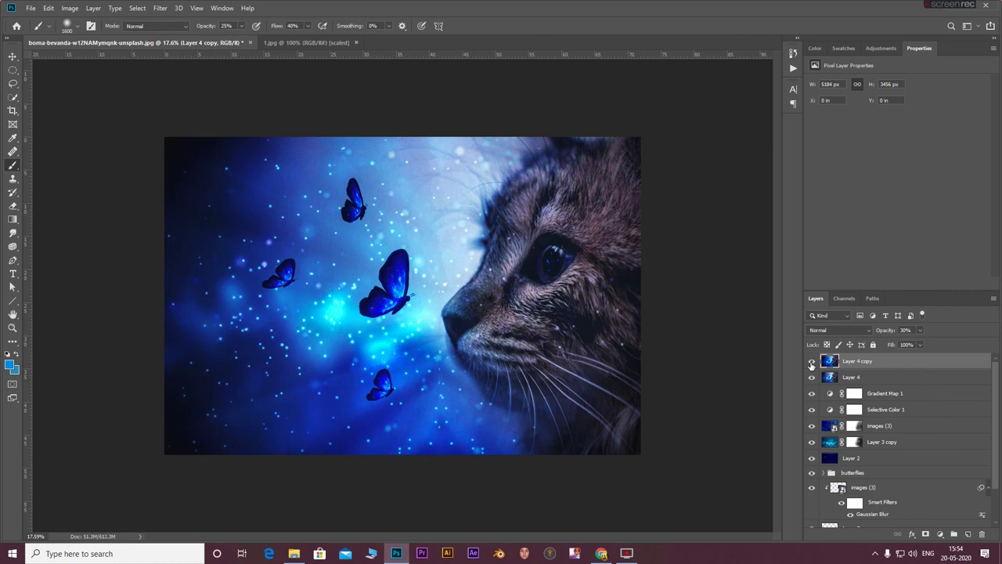
click(897, 332)
text(25)
click(812, 362)
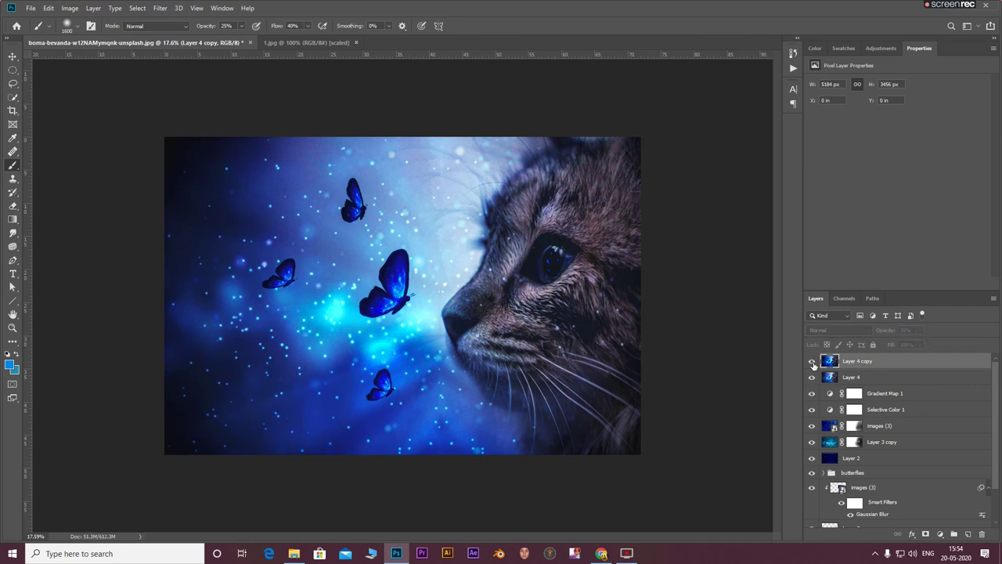